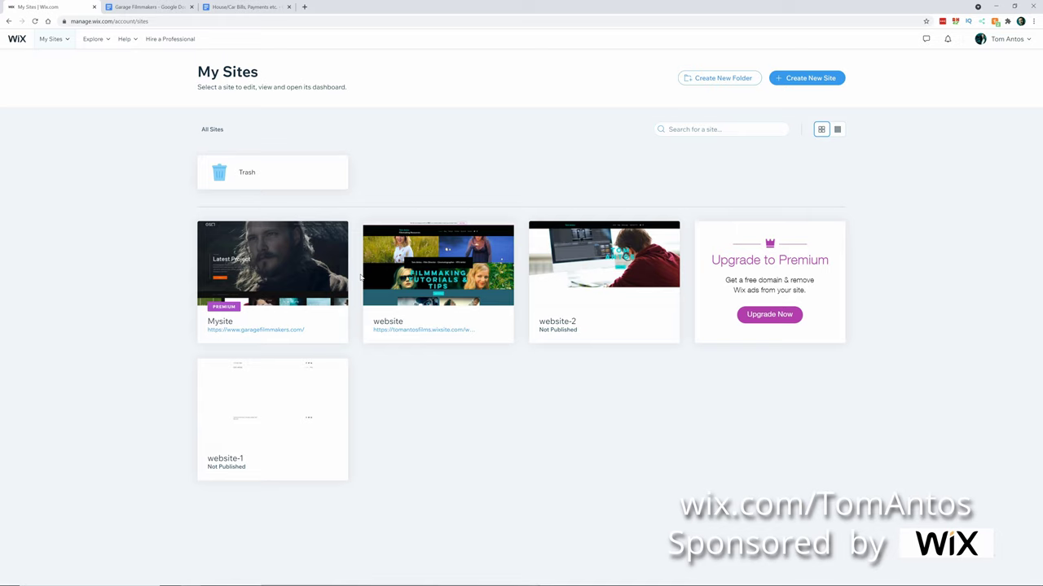
- Close the extra site-creation page and open the dashboard of the existing site Mysite
mouse_move(273, 241)
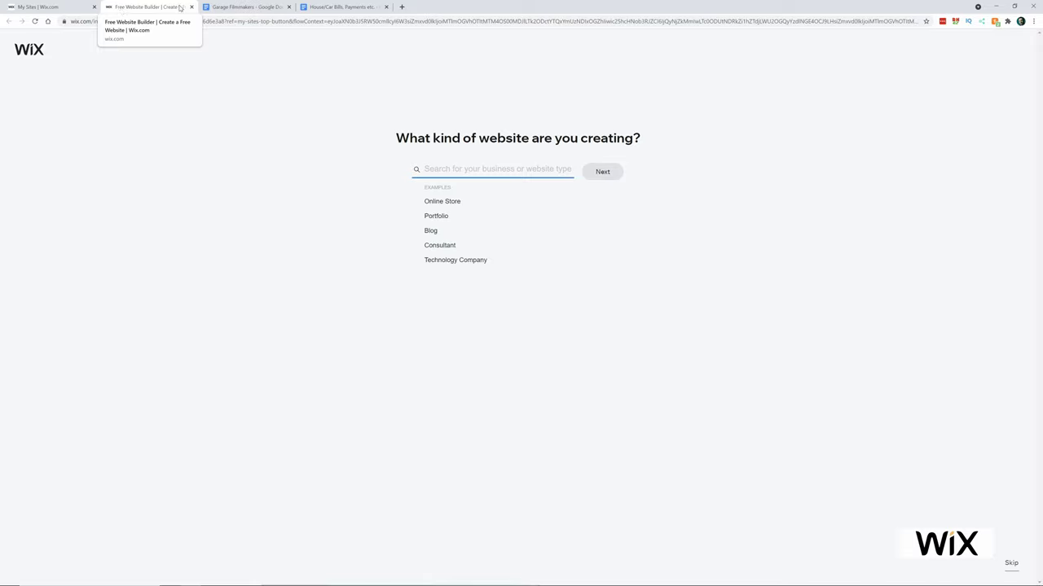
left_click(191, 6)
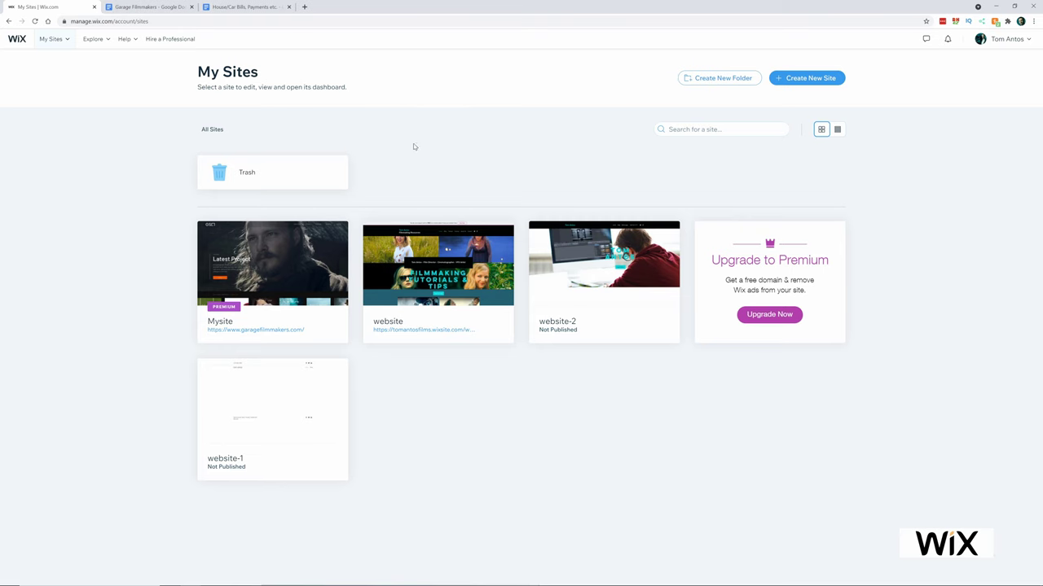
mouse_move(254, 294)
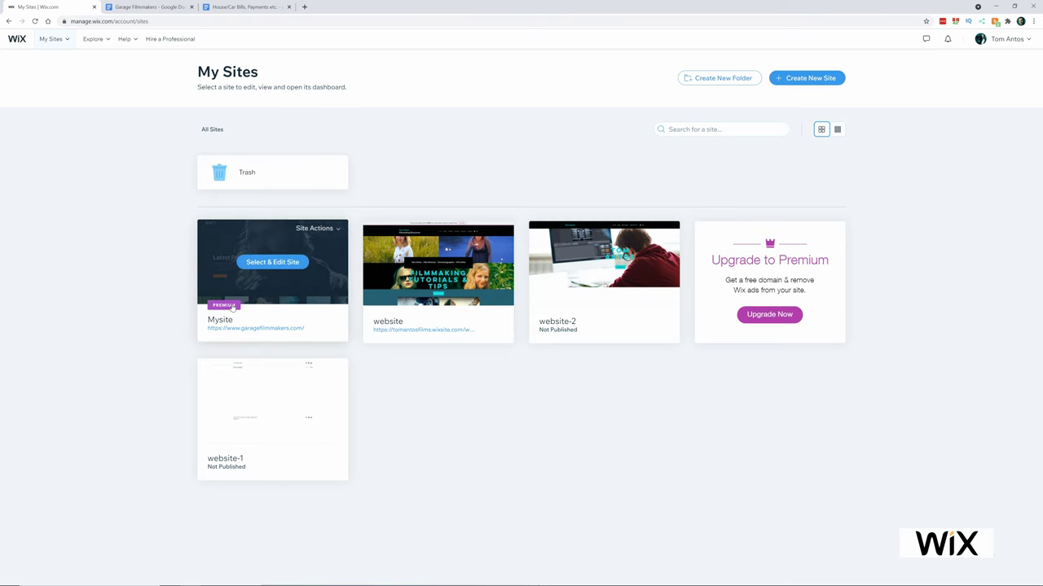
left_click(274, 296)
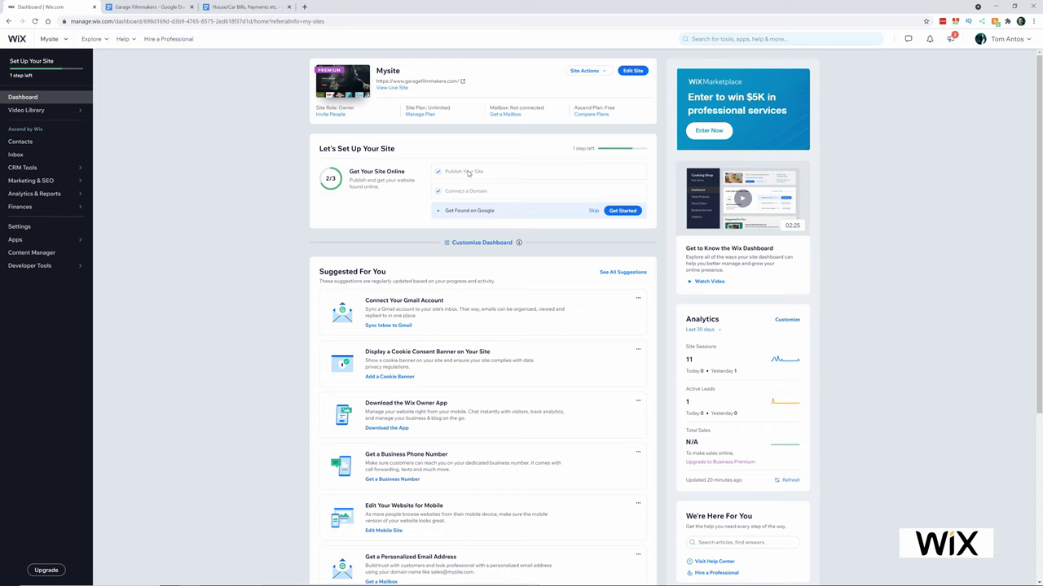
- Start a new Portfolio site and choose to create it from a template with the Editor
left_click_drag(445, 171, 492, 196)
left_click(603, 73)
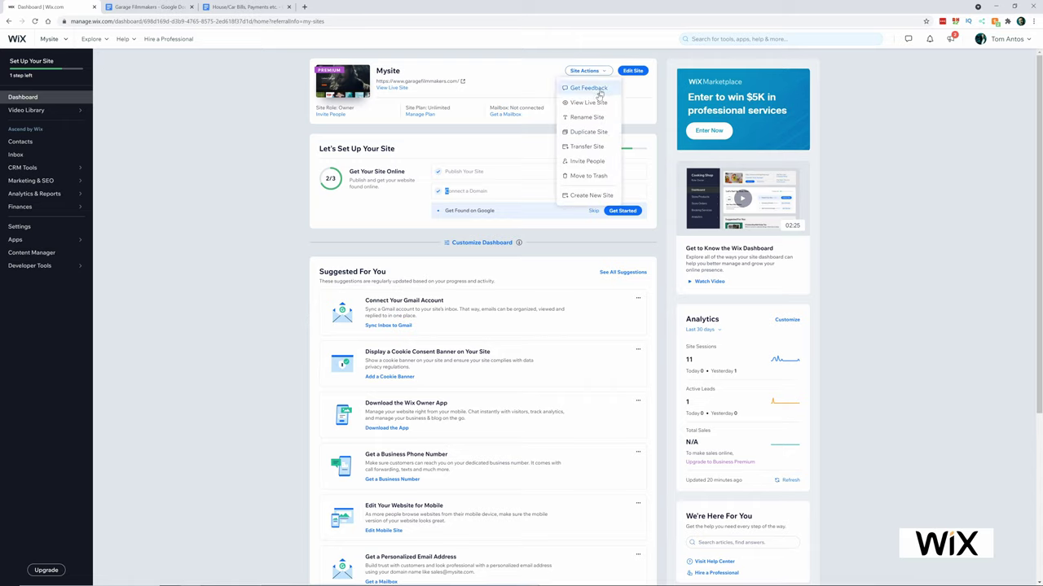
left_click(593, 196)
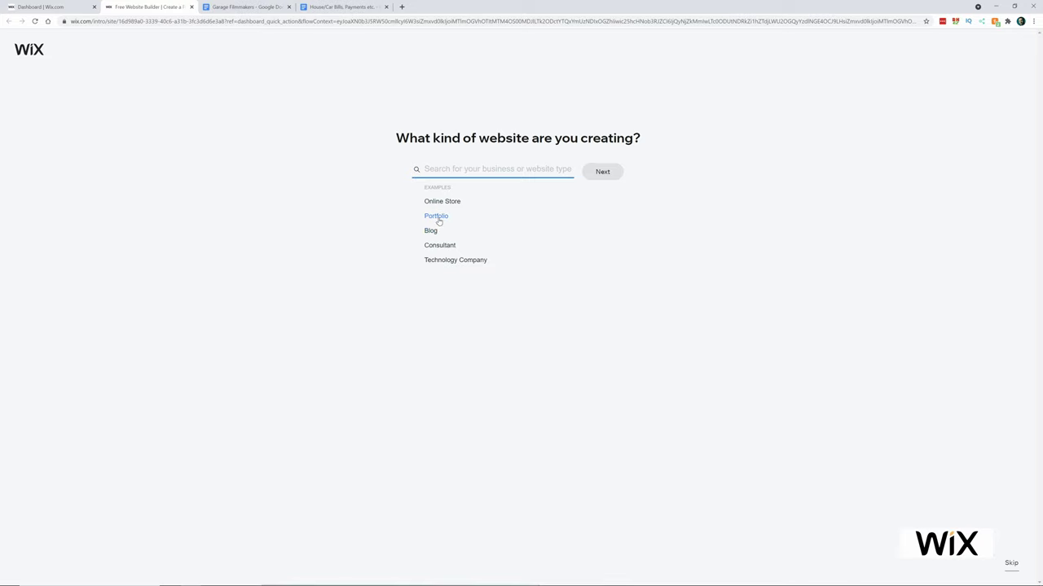
left_click(436, 216)
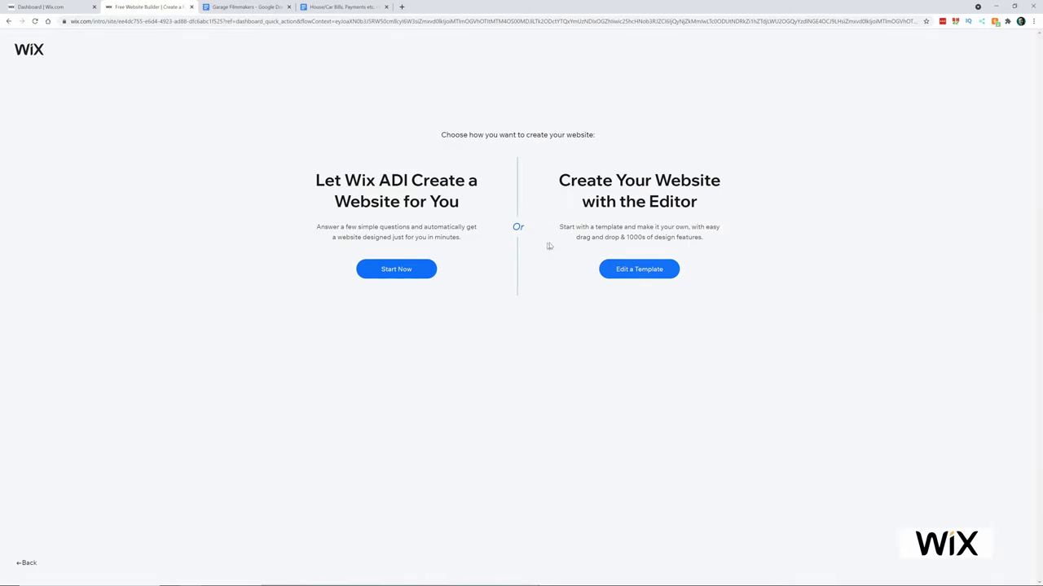
left_click(648, 271)
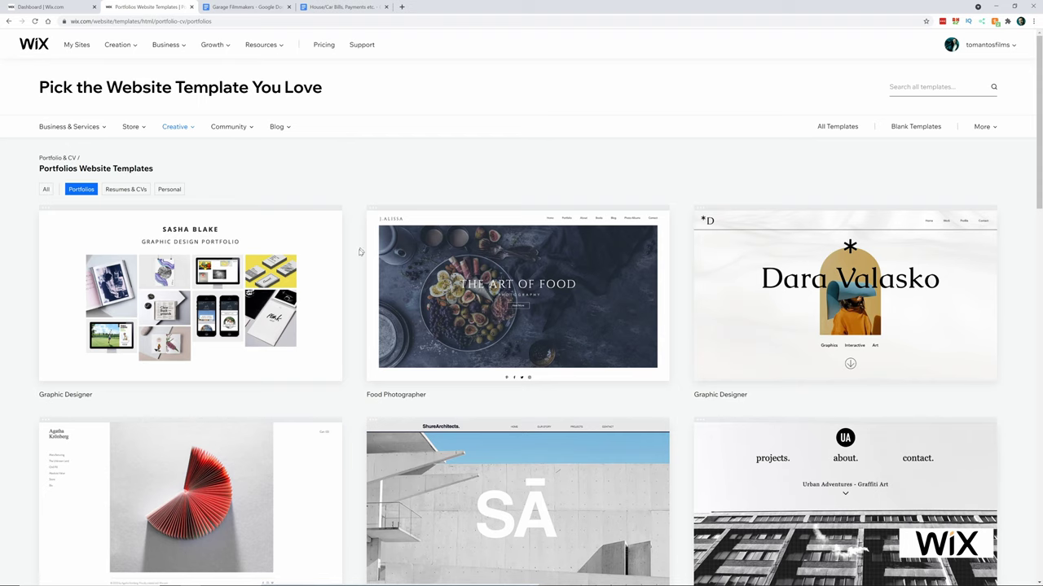
- Look through the first two pages of portfolio website templates for a suitable filmmaker design
scroll(360, 252, "down", 1)
scroll(355, 259, "down", 1)
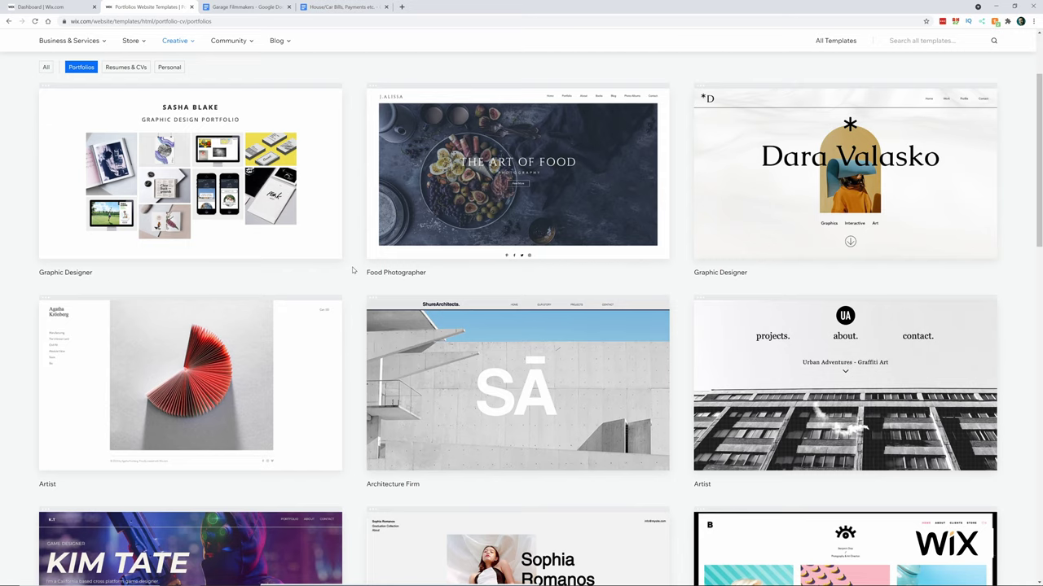
scroll(353, 269, "down", 4)
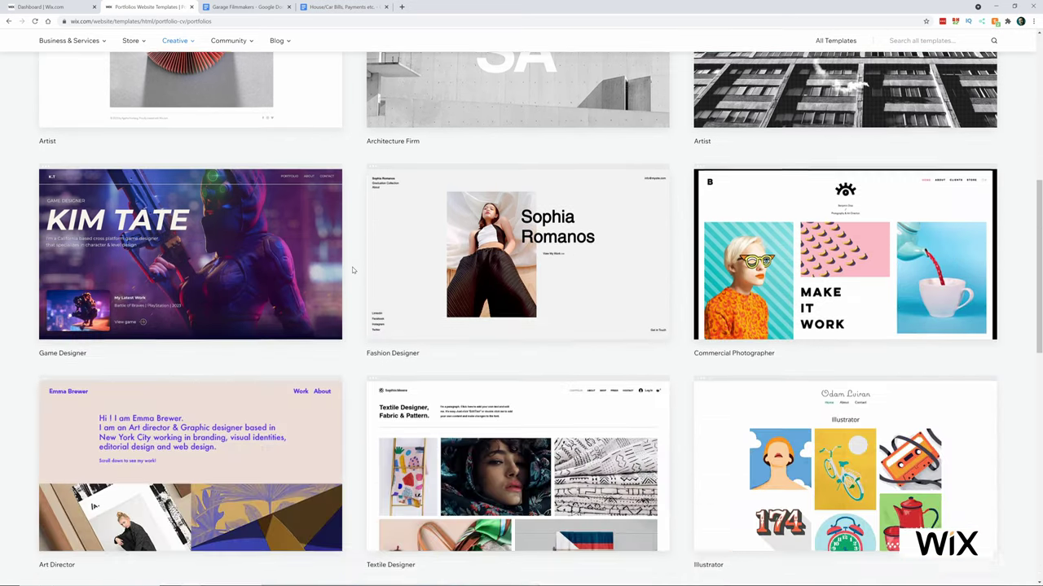
scroll(353, 269, "down", 2)
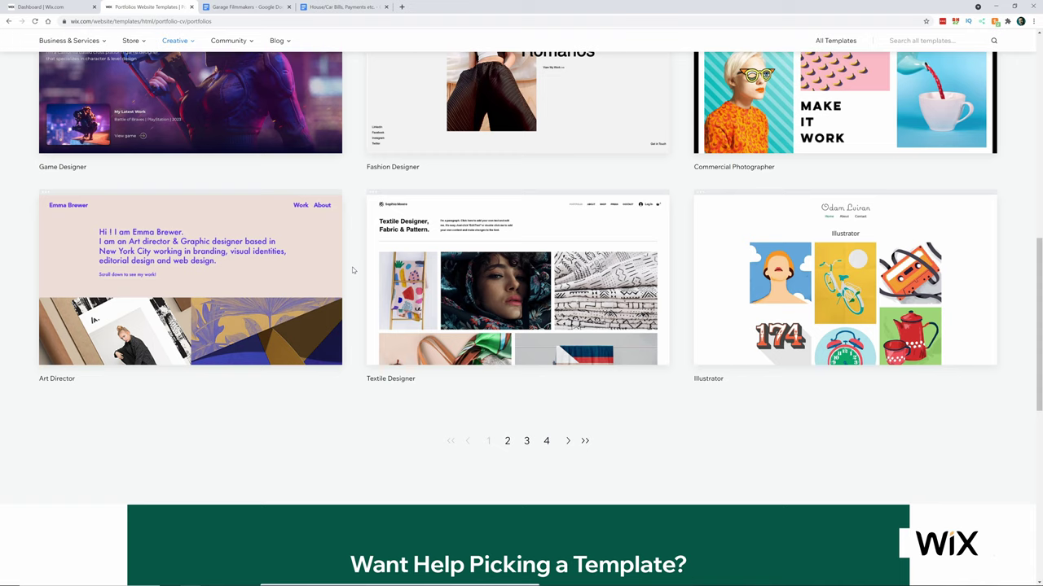
left_click(506, 439)
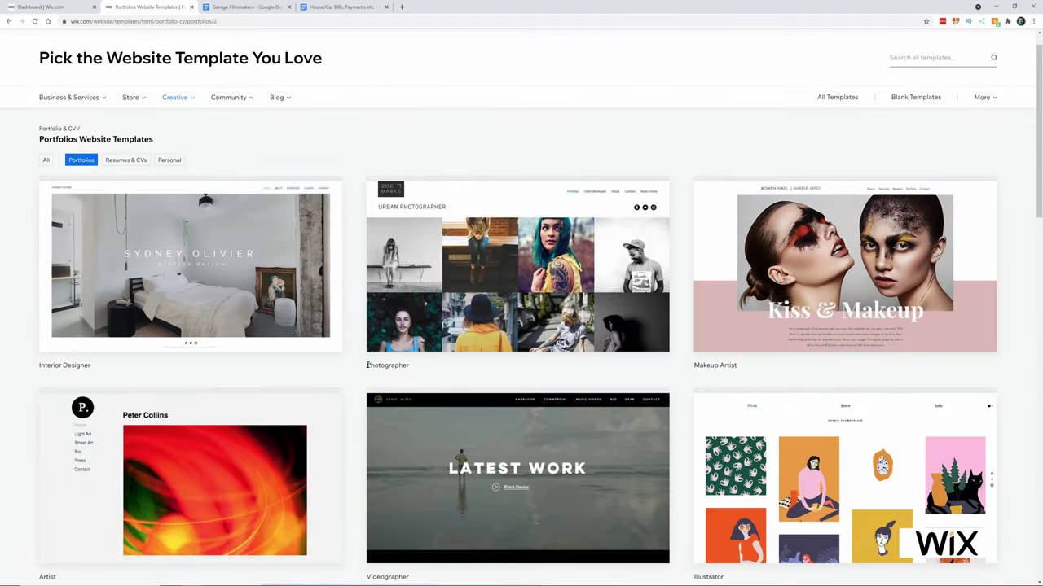
scroll(356, 377, "down", 4)
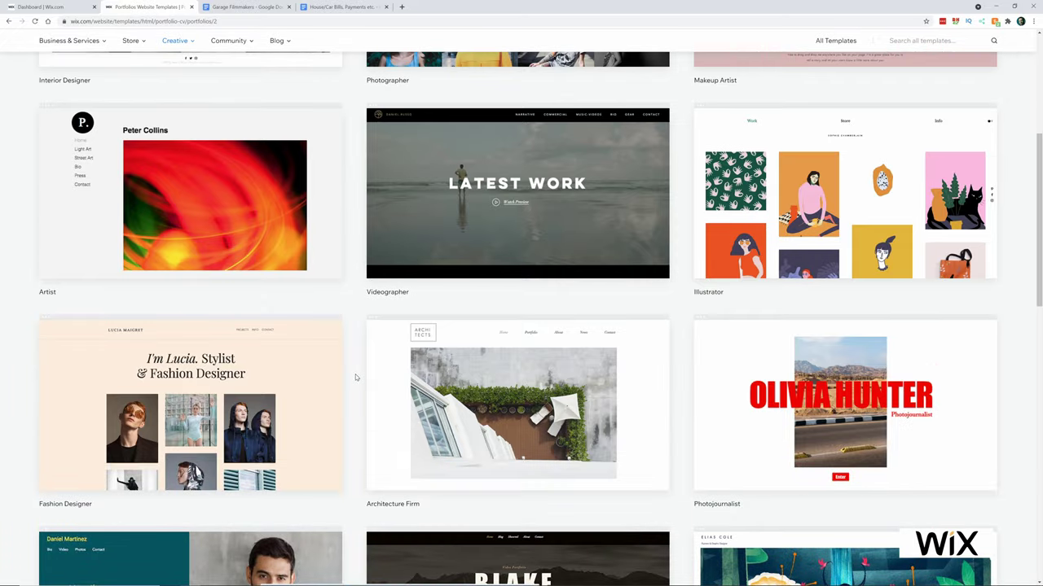
scroll(355, 377, "down", 2)
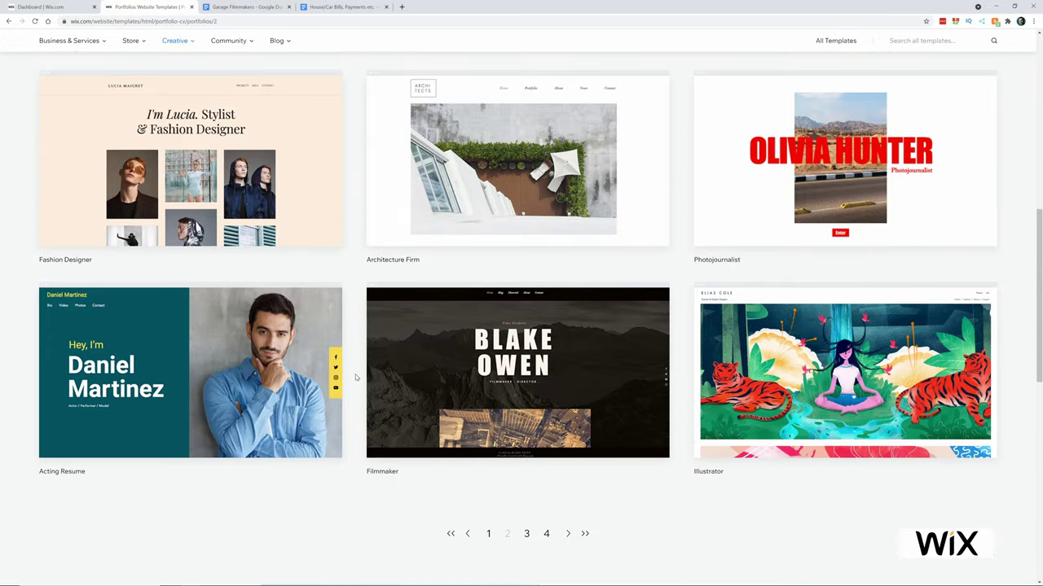
scroll(355, 378, "down", 2)
left_click(489, 413)
- Browse the Film & TV templates and open the Knights of Wales production company template for editing
mouse_move(210, 140)
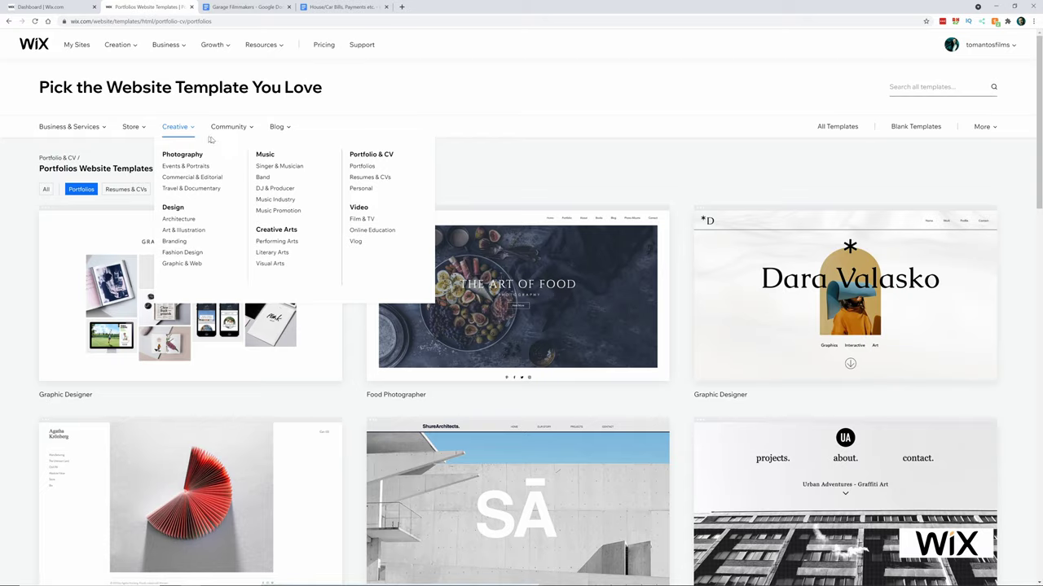
left_click(361, 220)
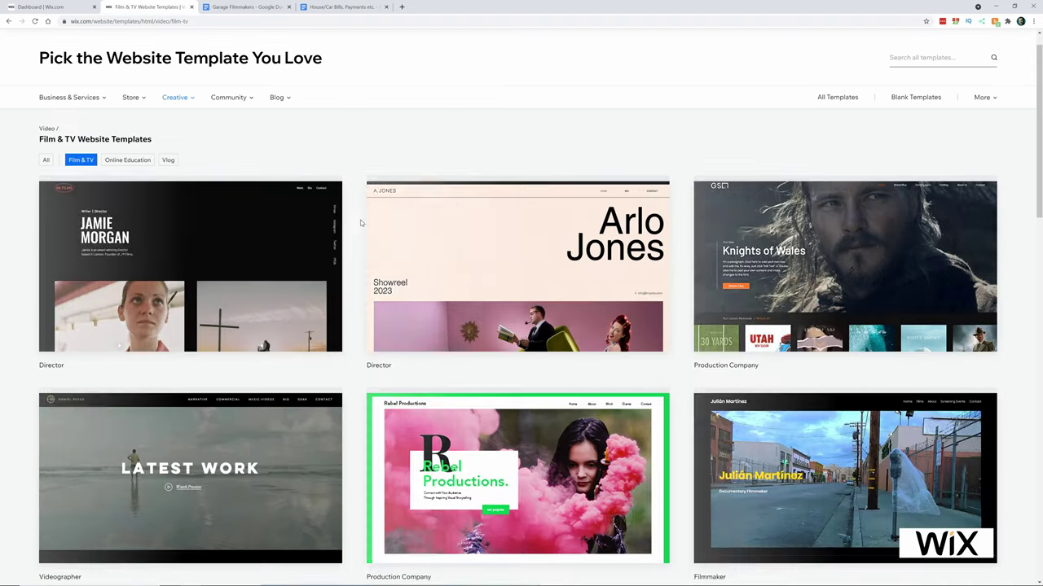
mouse_move(765, 243)
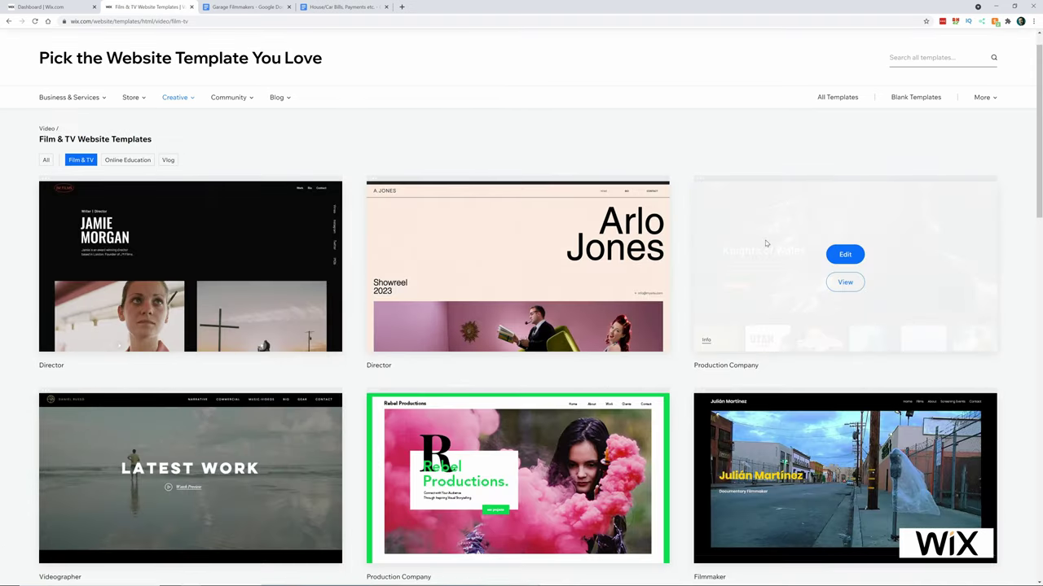
scroll(871, 358, "down", 4)
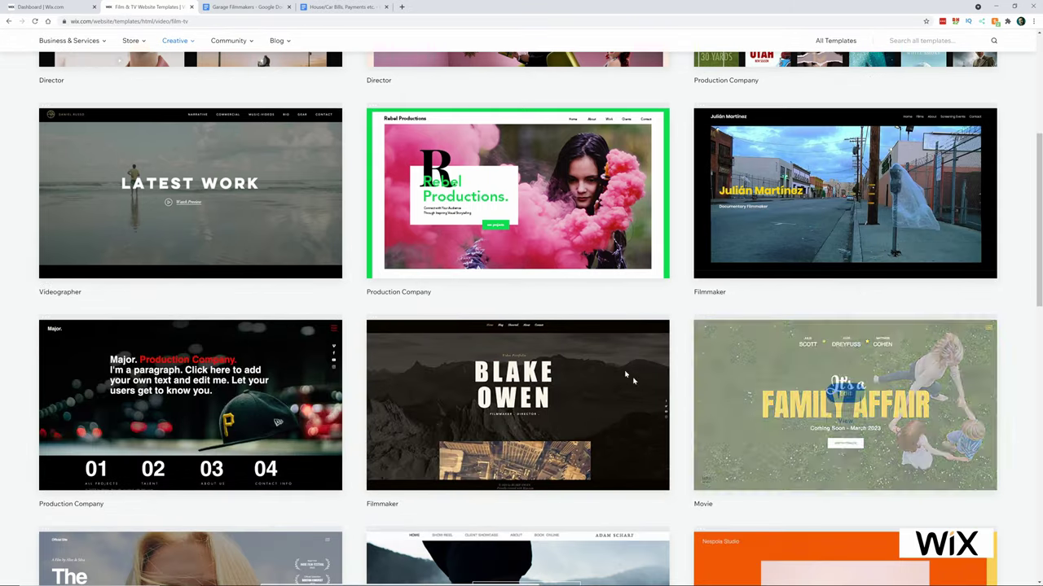
mouse_move(755, 213)
scroll(756, 213, "up", 3)
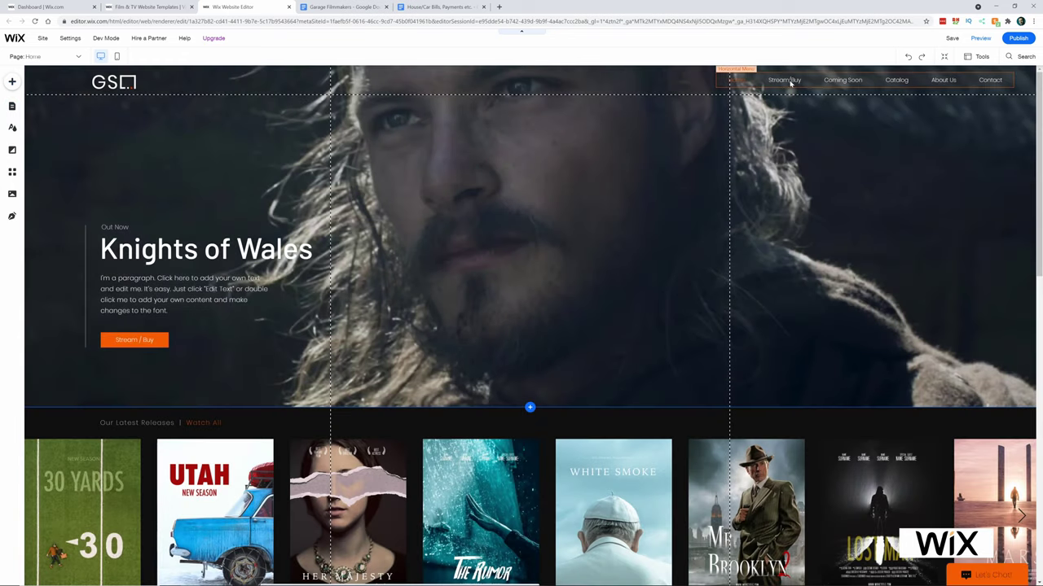
- Examine the template's home page, from the hero banner through the latest releases, about and coming-soon sections
scroll(739, 135, "down", 3)
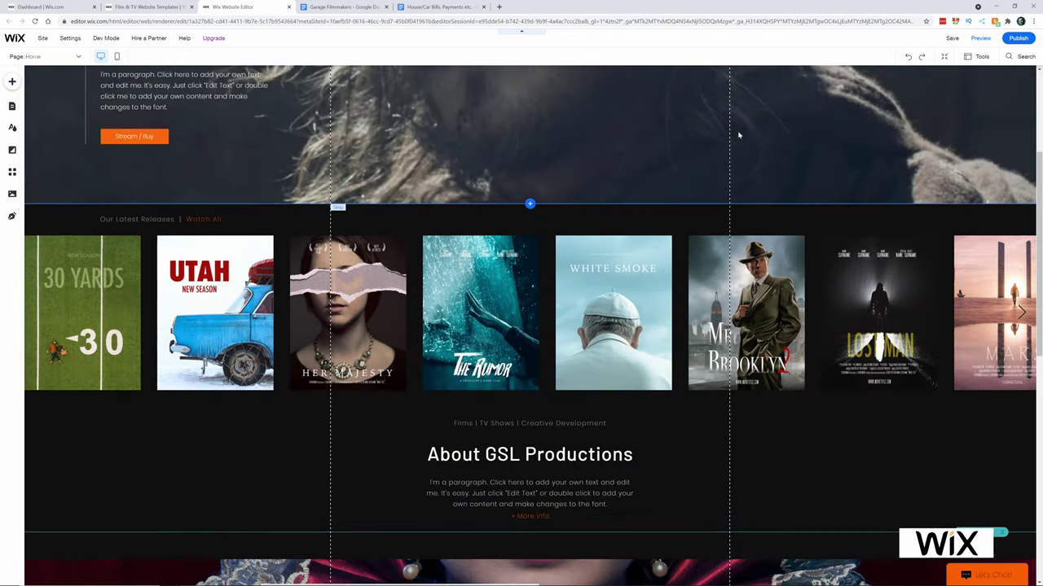
scroll(739, 135, "up", 2)
scroll(739, 136, "down", 5)
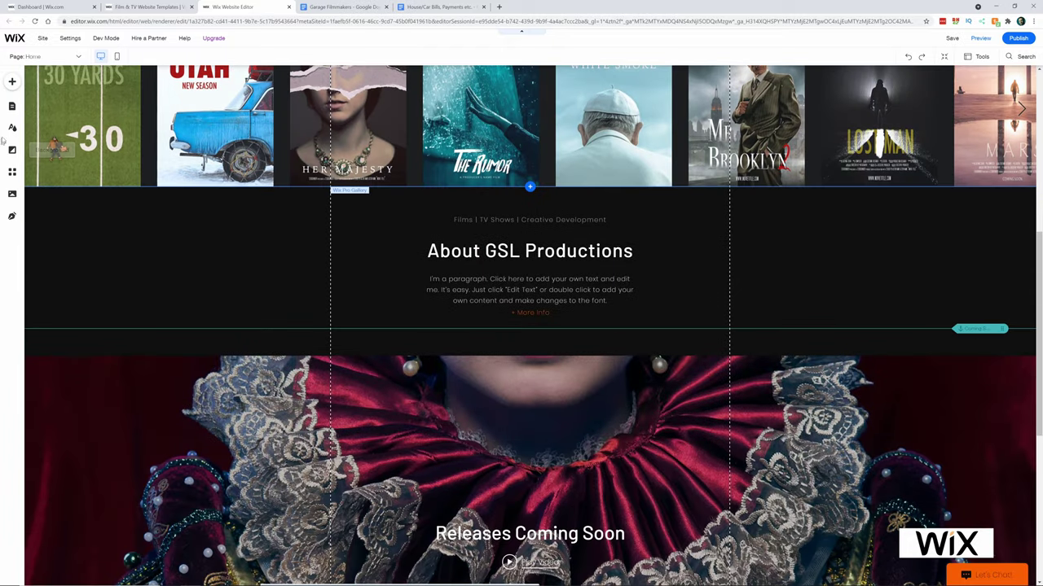
scroll(399, 153, "down", 5)
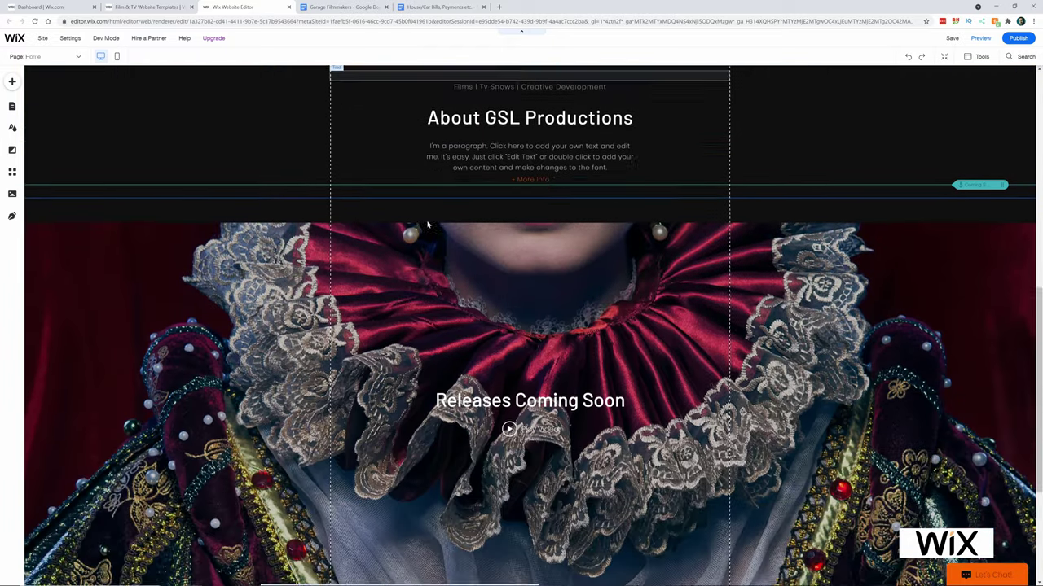
scroll(527, 210, "up", 4)
scroll(530, 428, "down", 1)
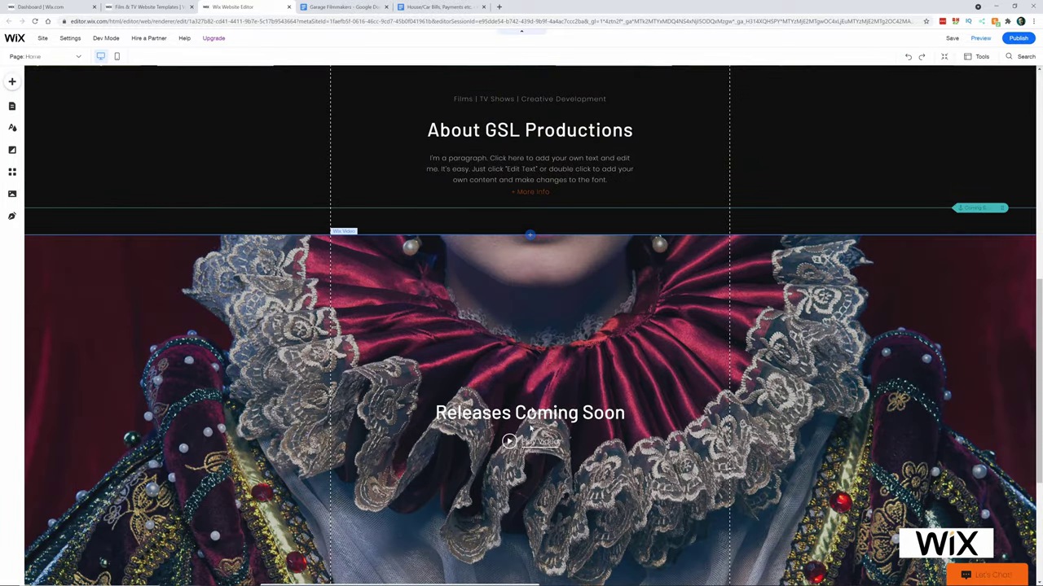
scroll(570, 362, "up", 5)
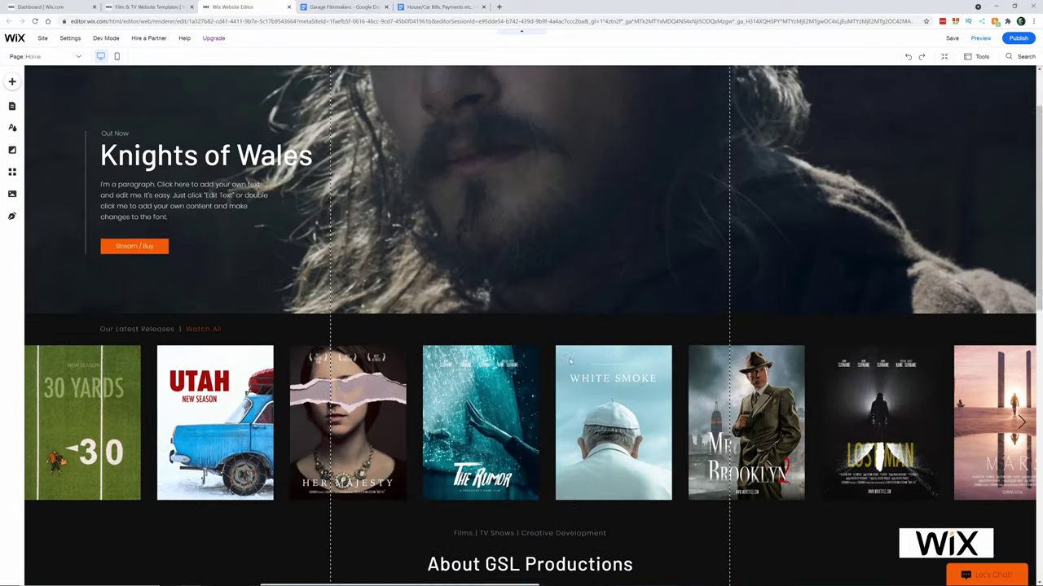
scroll(570, 361, "up", 1)
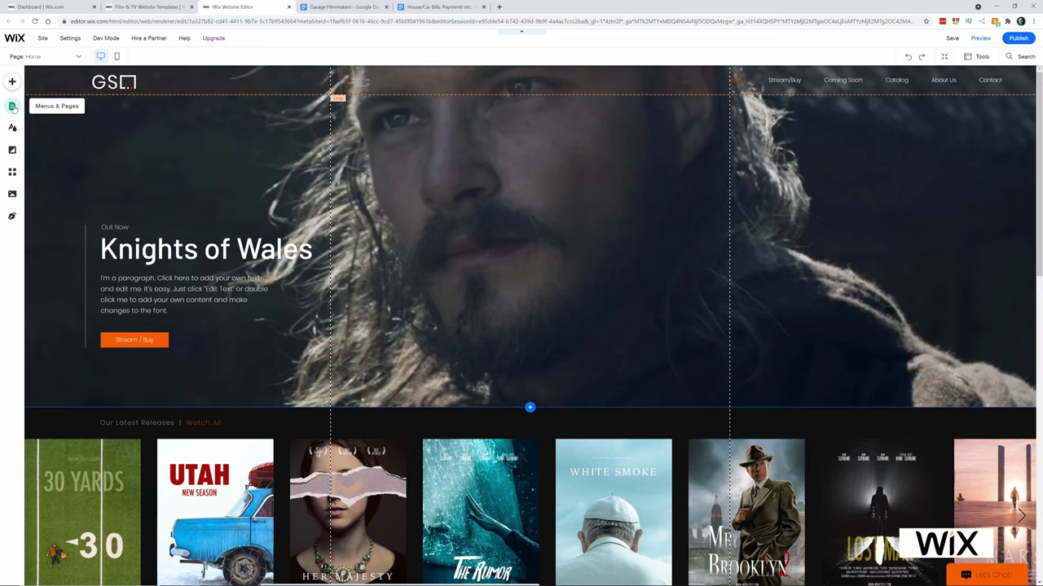
- Open the list of site pages and look through the Catalog page's project gallery
left_click(12, 107)
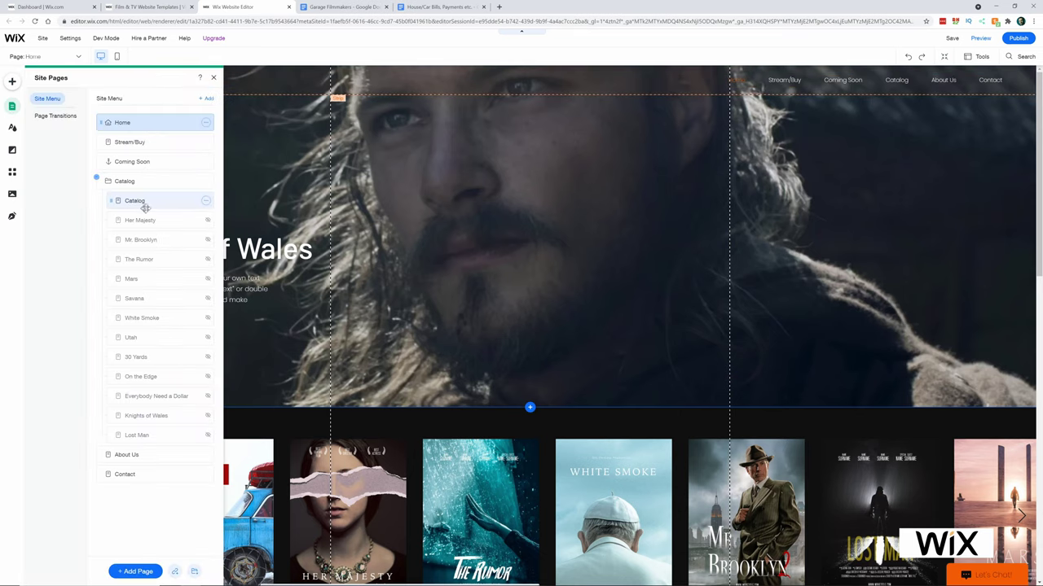
left_click(163, 204)
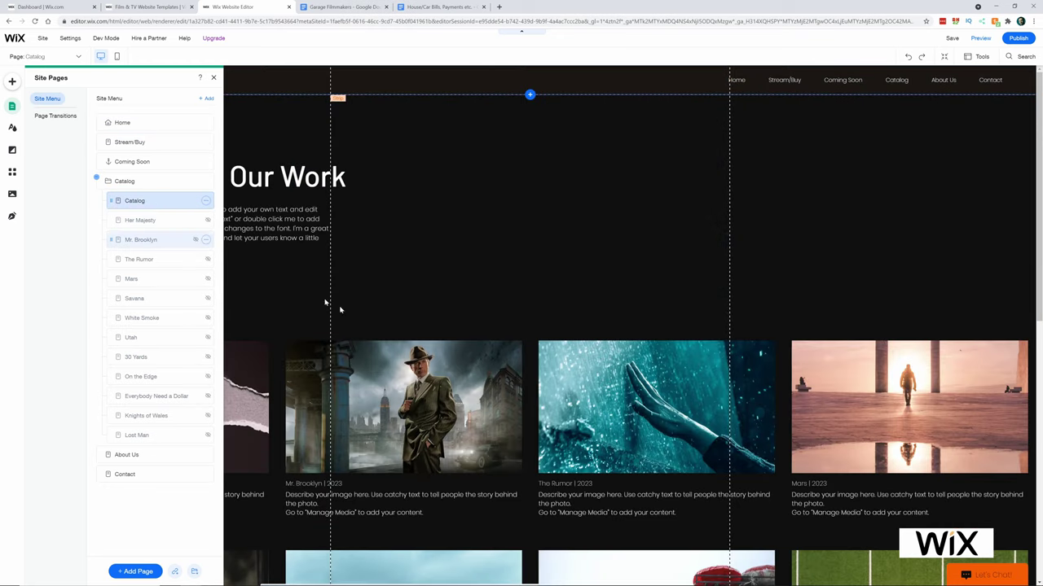
scroll(395, 334, "down", 4)
scroll(395, 334, "down", 4)
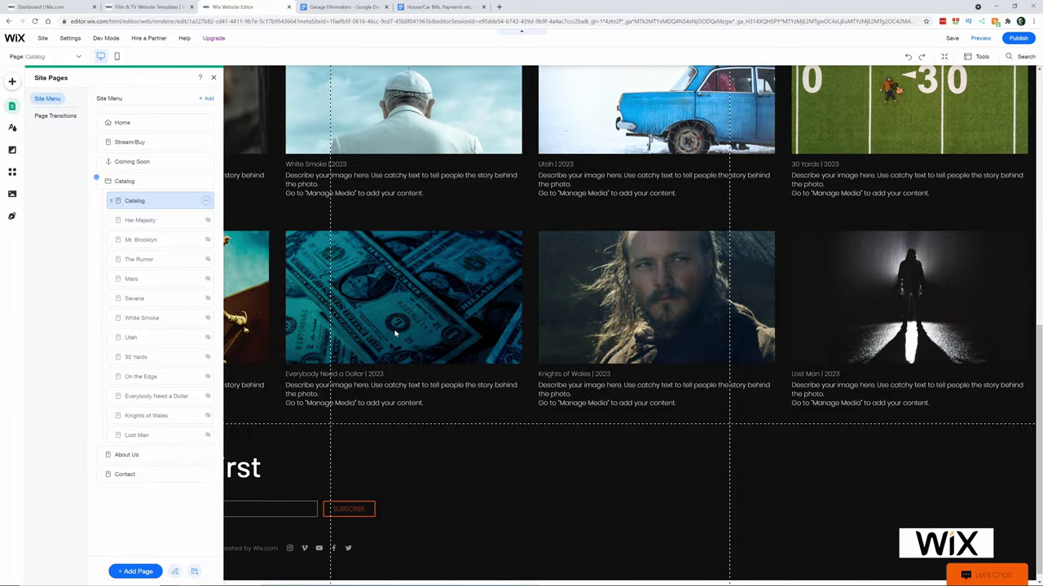
scroll(391, 334, "up", 8)
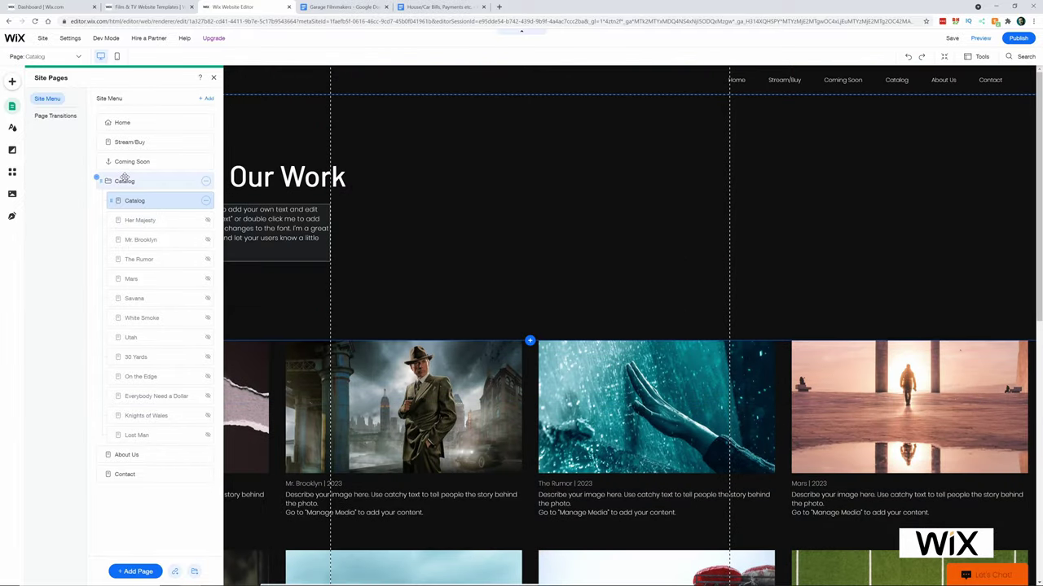
- Go to the Coming Soon anchor in the site menu and rename it Latest Video
left_click_drag(124, 178, 134, 160)
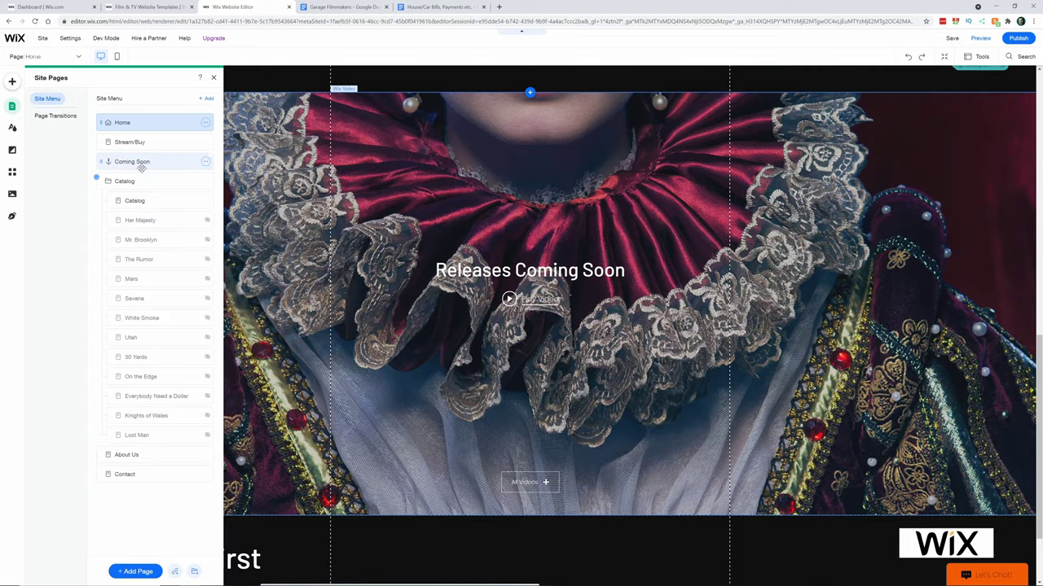
left_click(141, 163)
double_click(141, 162)
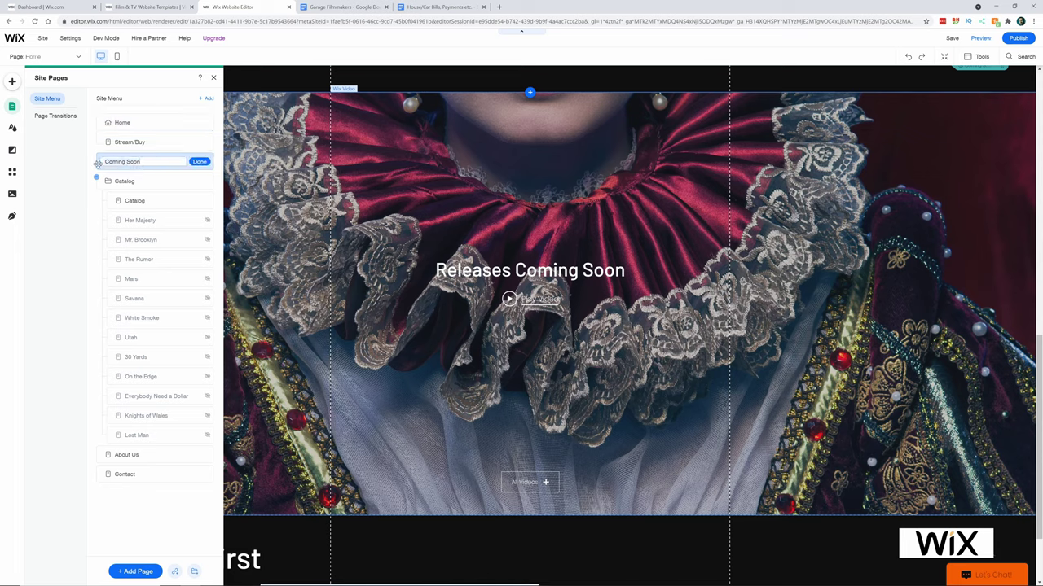
type("Latest Video")
- Set the Releases Coming Soon video section on the home page to play One Video
left_click(589, 277)
double_click(560, 273)
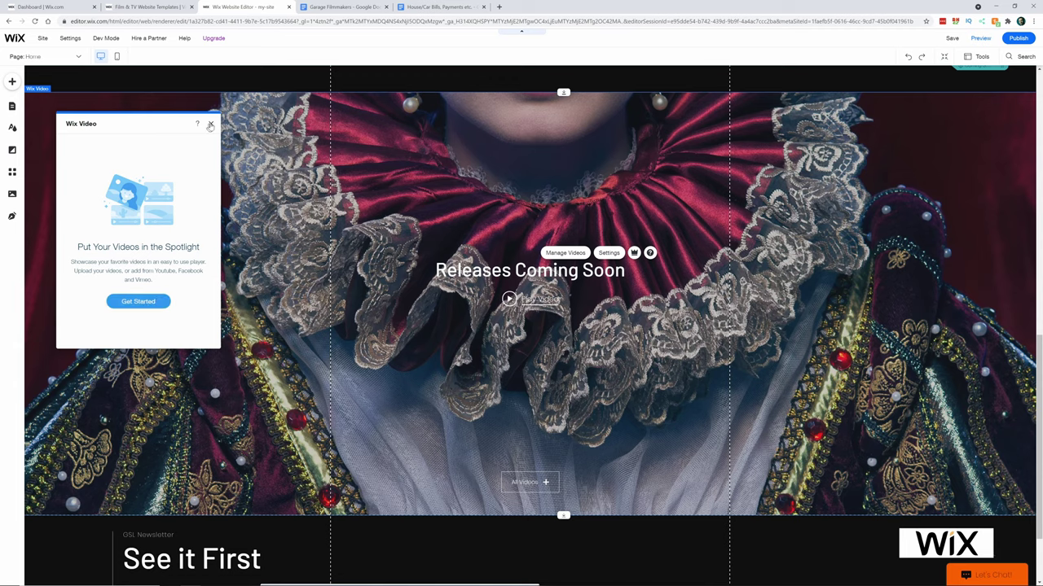
left_click(211, 124)
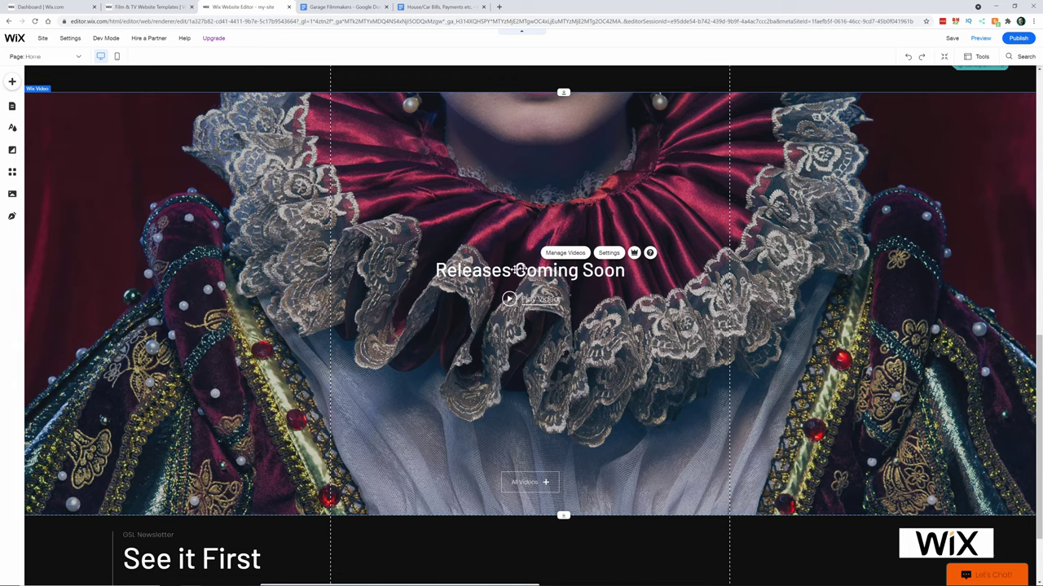
double_click(492, 271)
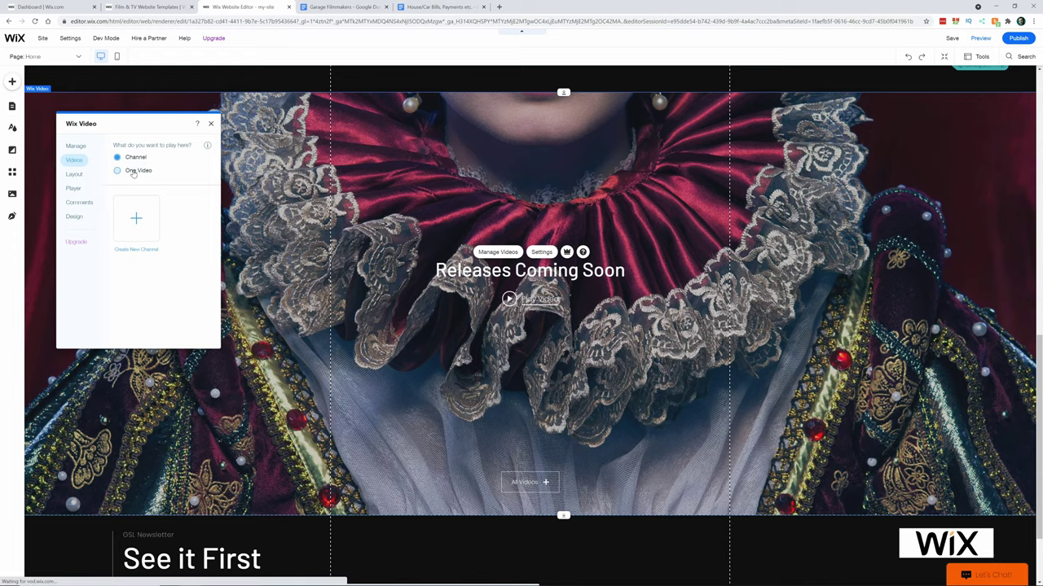
left_click(132, 173)
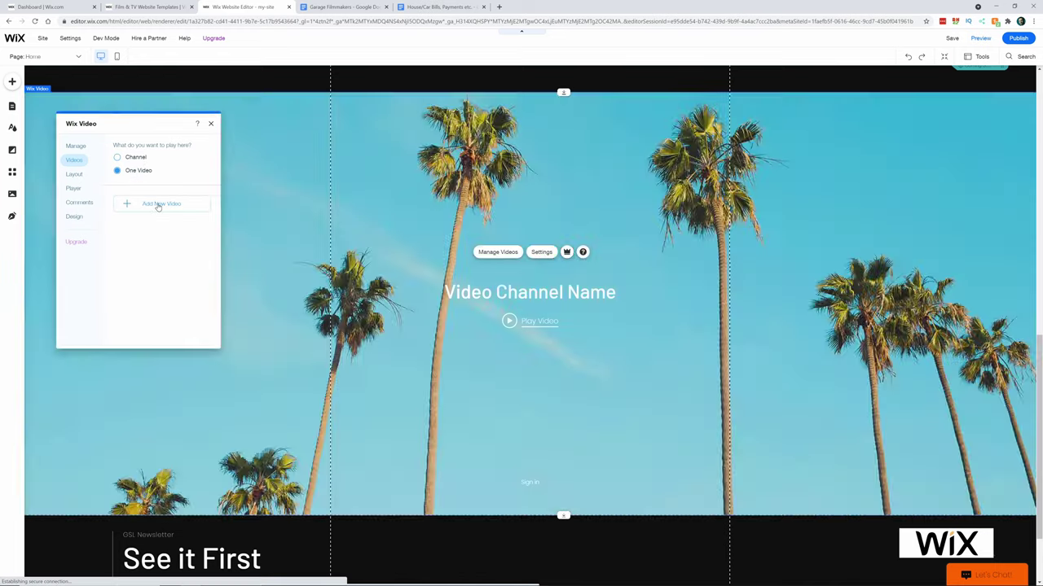
- Start adding a new video to the section, close the House/Car Bills document and switch to the Garage Filmmakers document in Google Docs
left_click(158, 204)
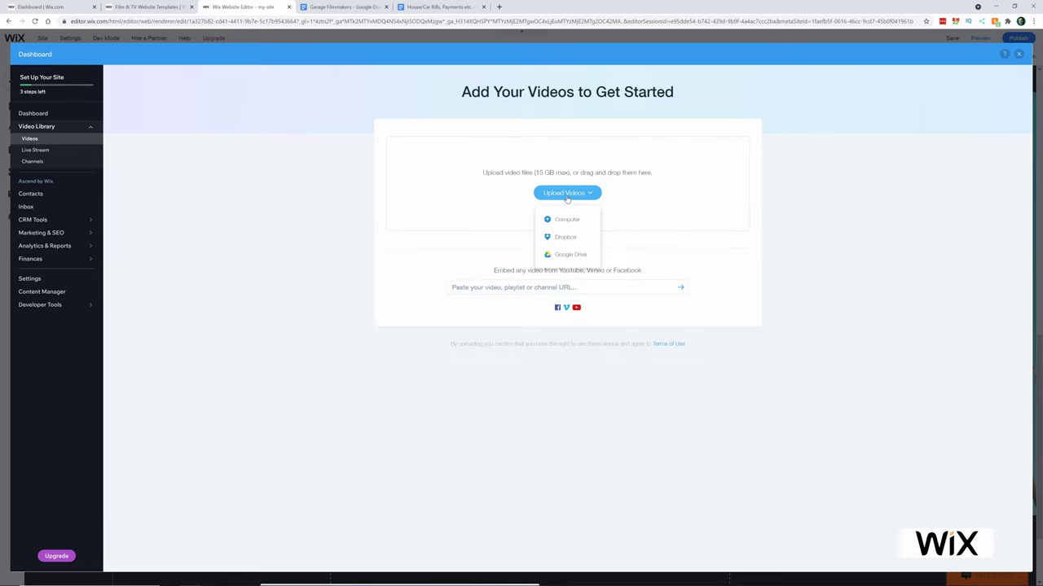
mouse_move(571, 203)
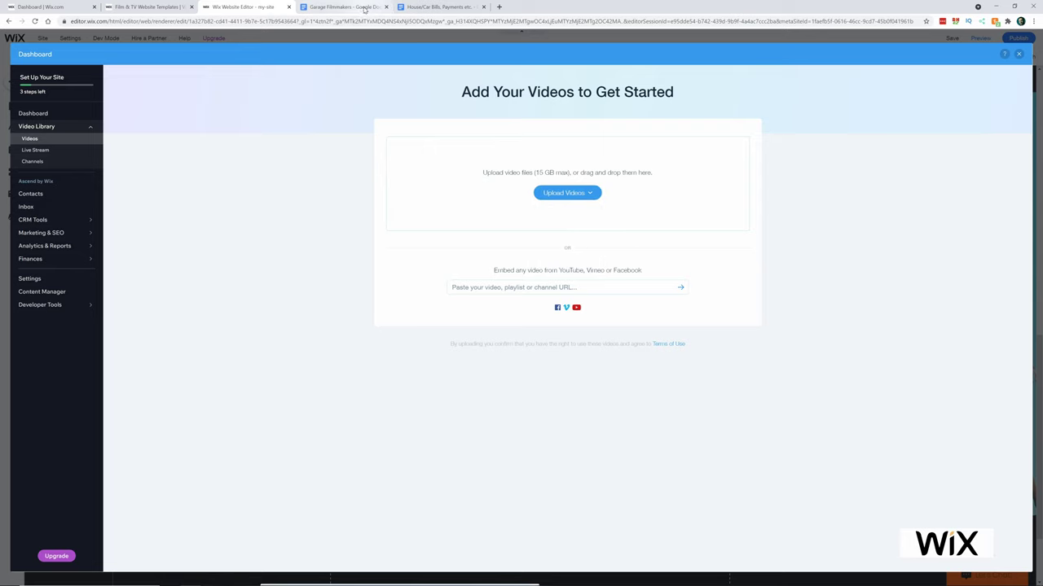
left_click(483, 7)
left_click(336, 8)
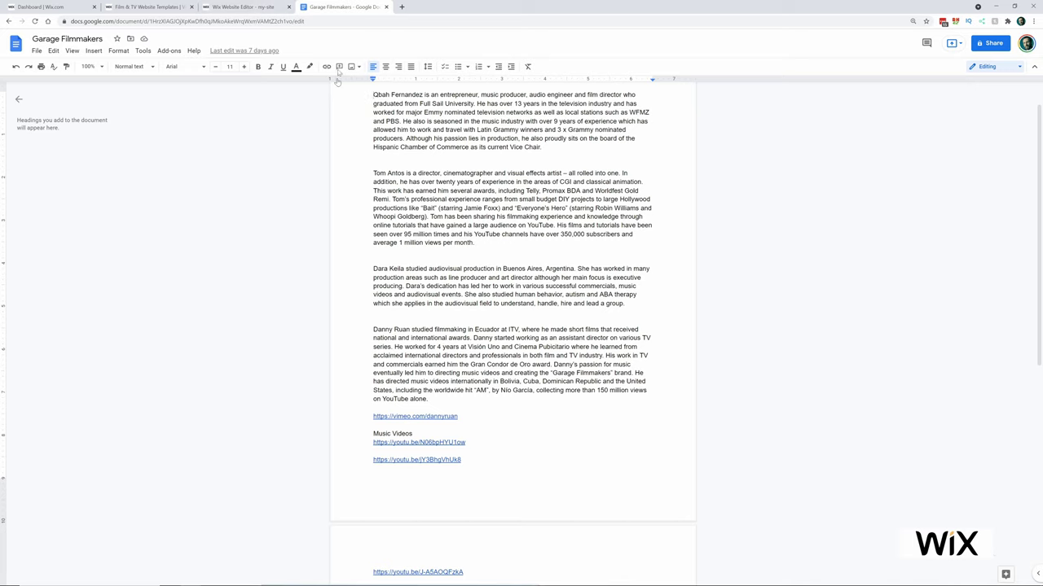
scroll(422, 377, "down", 3)
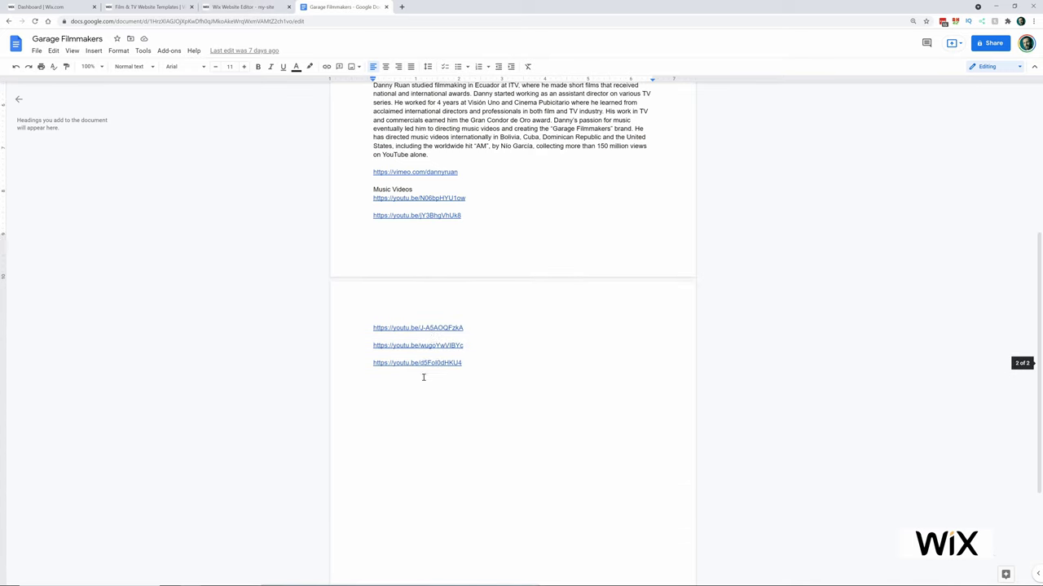
scroll(460, 197, "down", 1)
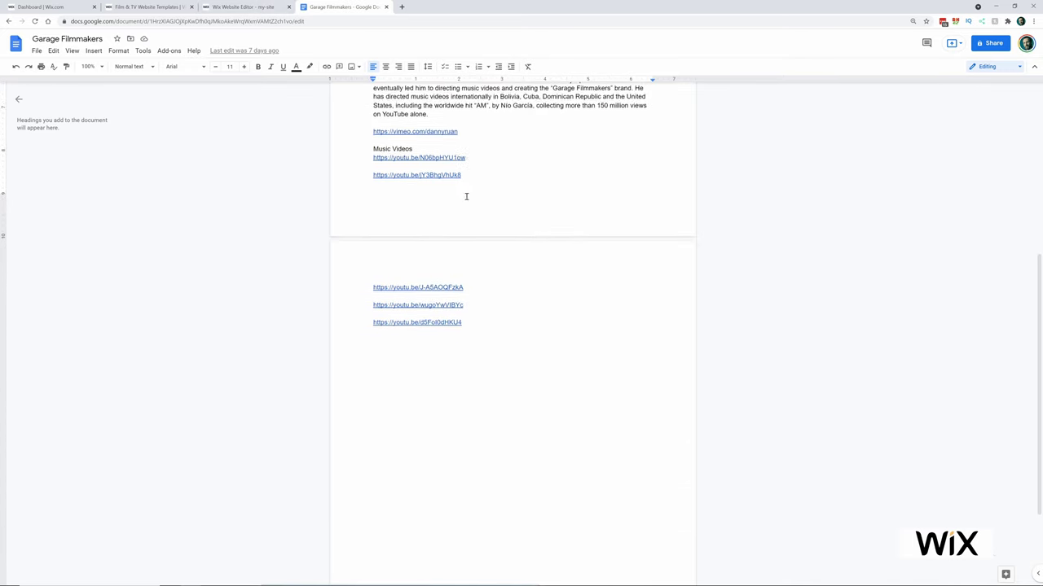
left_click(439, 158)
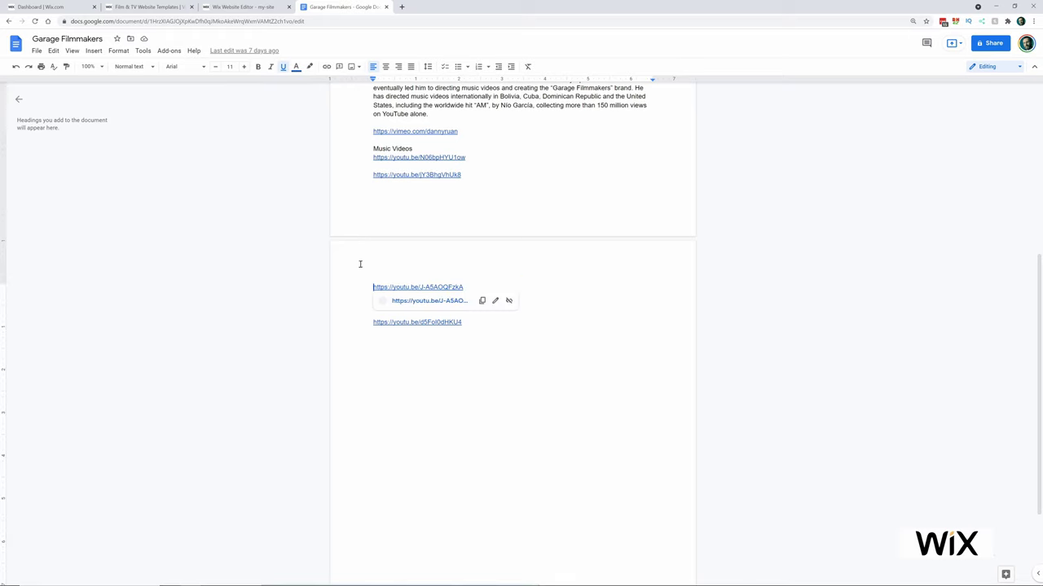
left_click(395, 288)
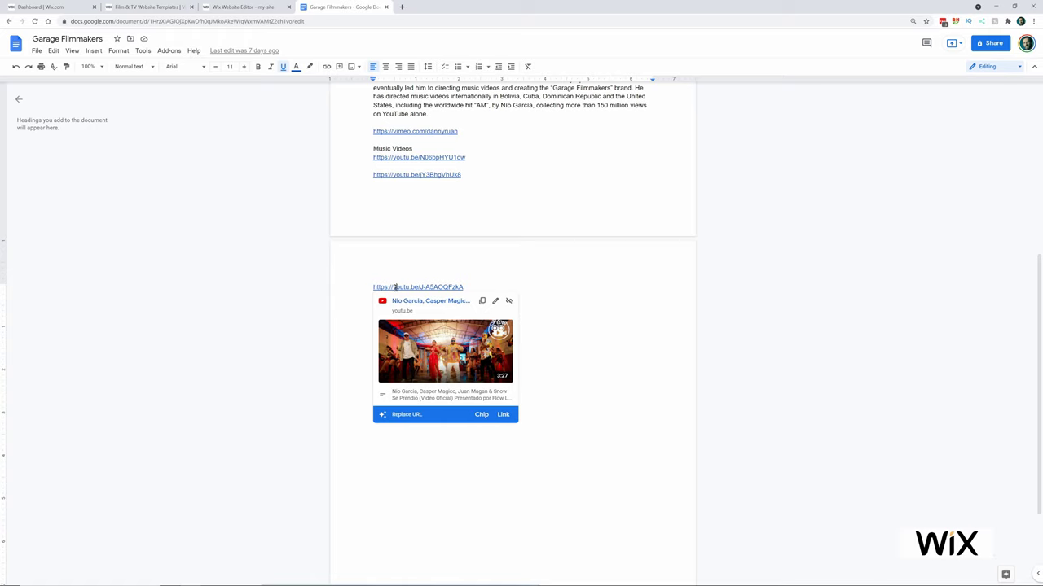
left_click(421, 175)
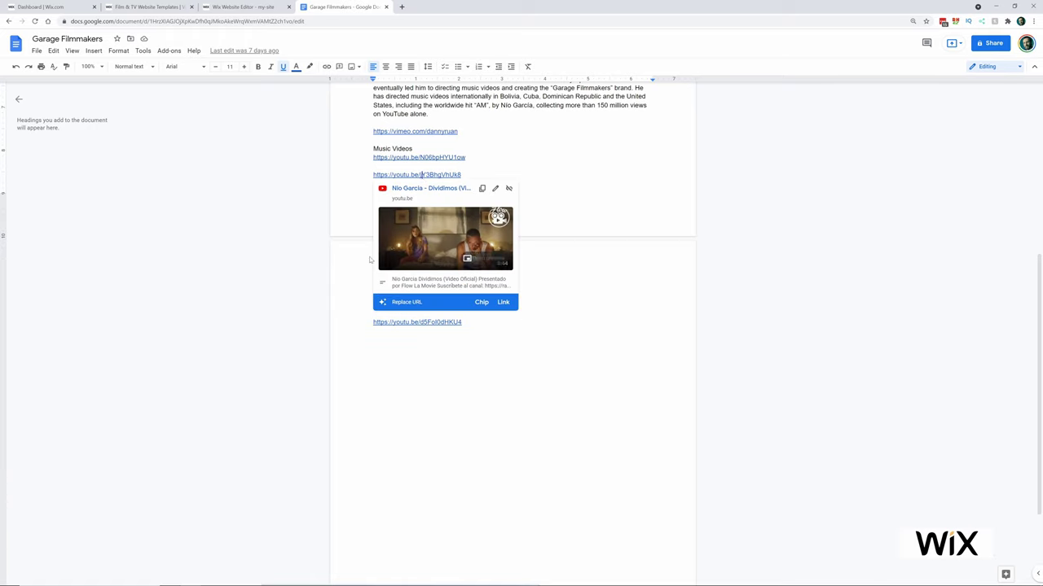
left_click(387, 324)
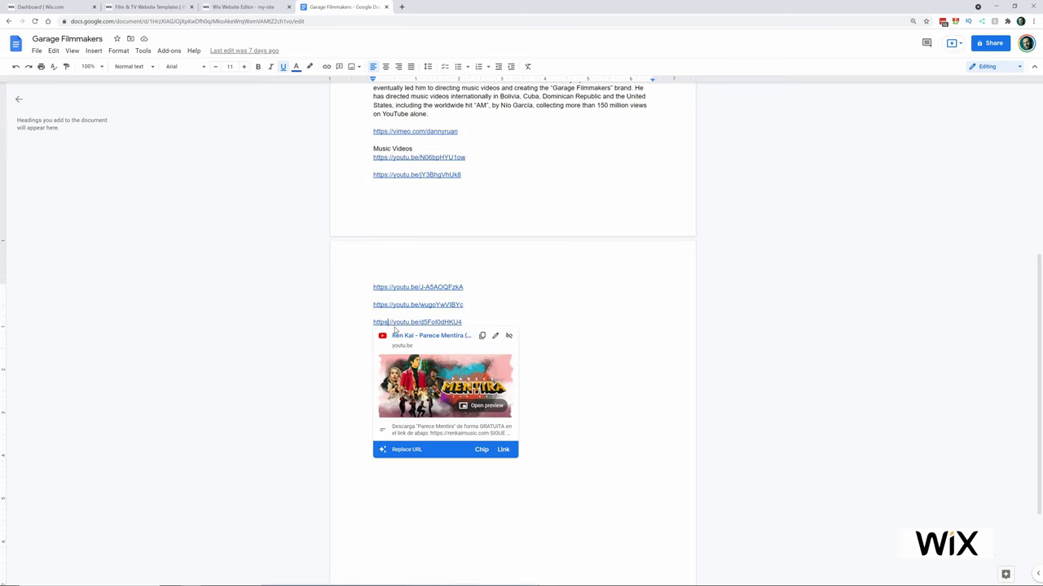
left_click(419, 287)
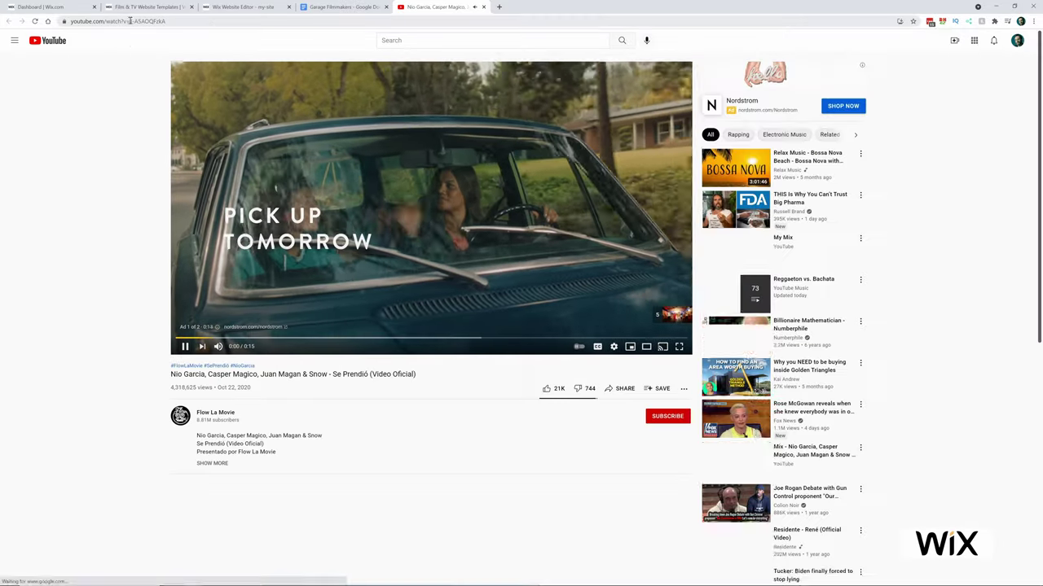
- Copy the web address of the Se Prendió video on YouTube and pause its playback
left_click(122, 22)
right_click(127, 22)
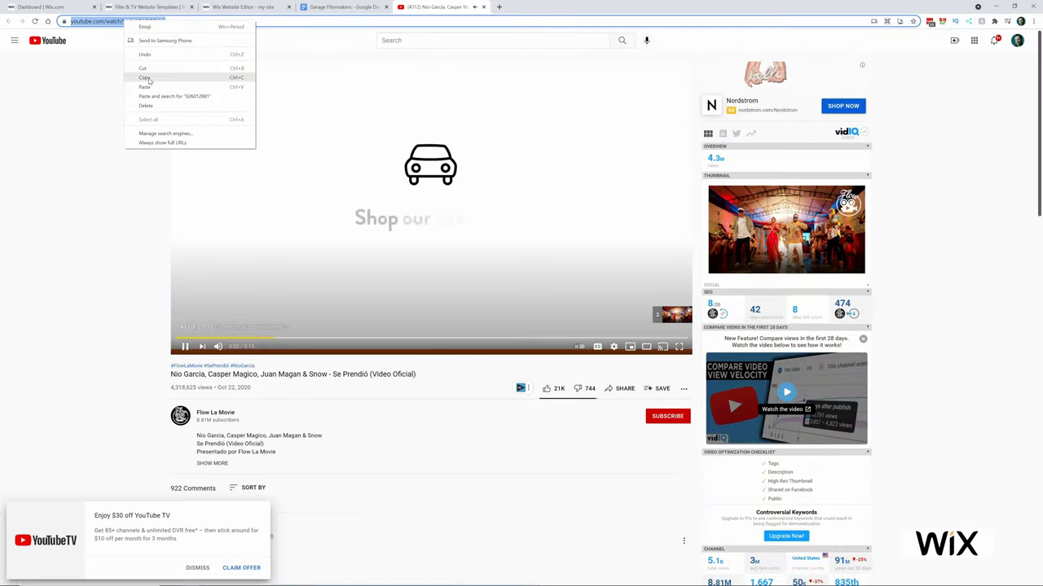
left_click(145, 78)
left_click(185, 331)
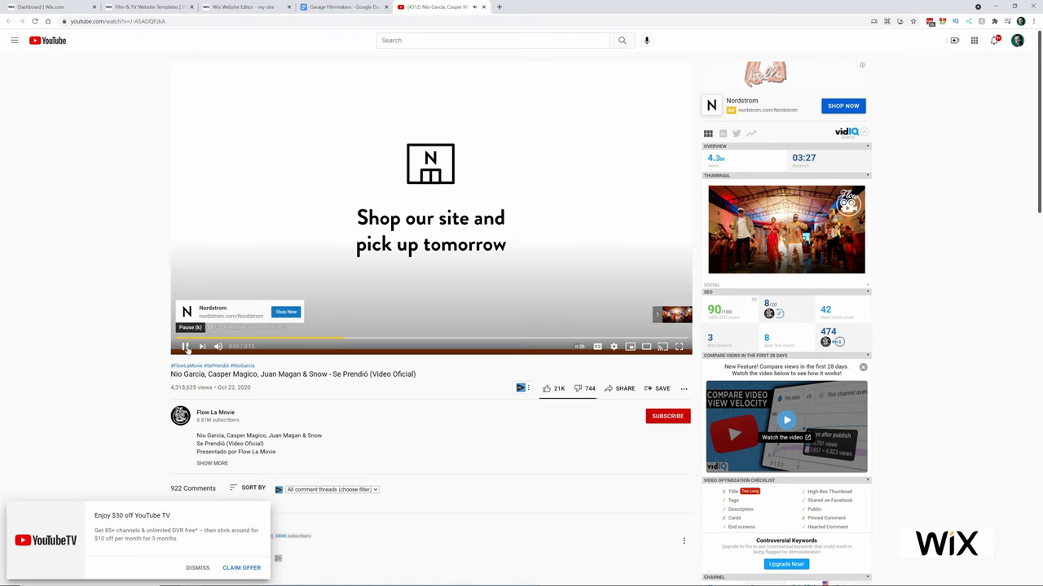
left_click(233, 9)
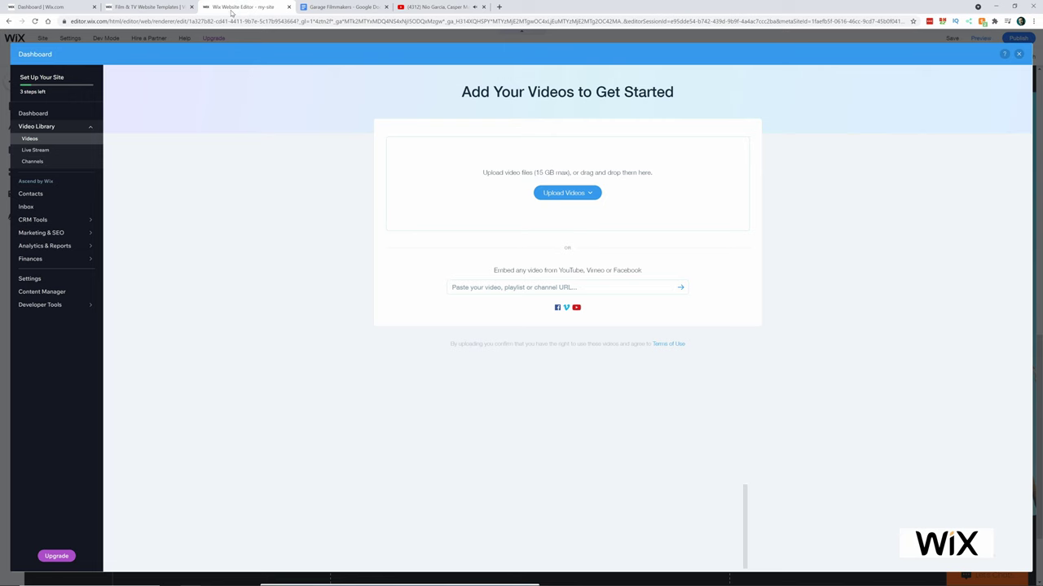
left_click(477, 288)
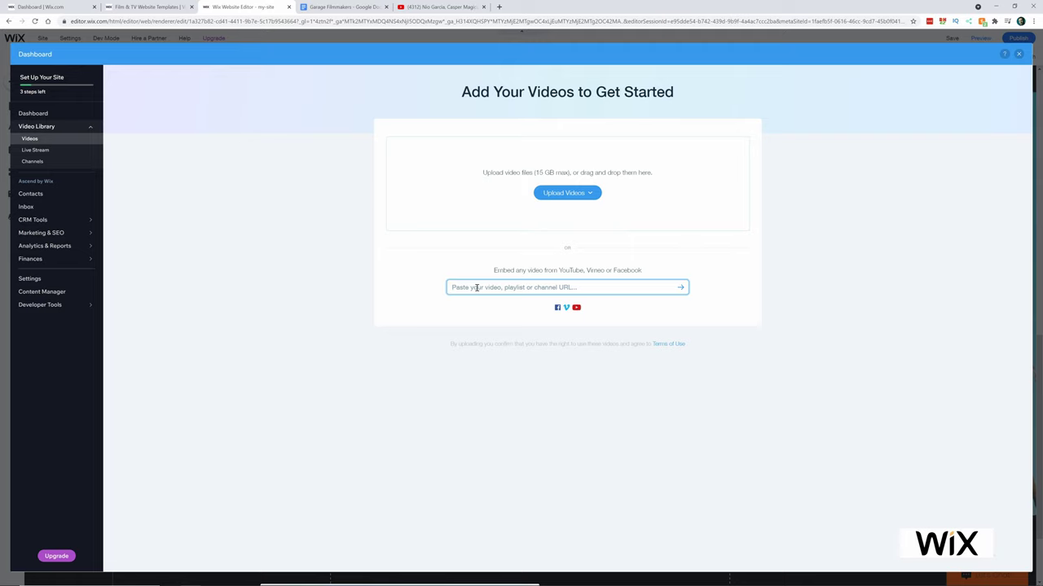
type("https://www.youtube.com/watch?v=J-A6AOQFzkA")
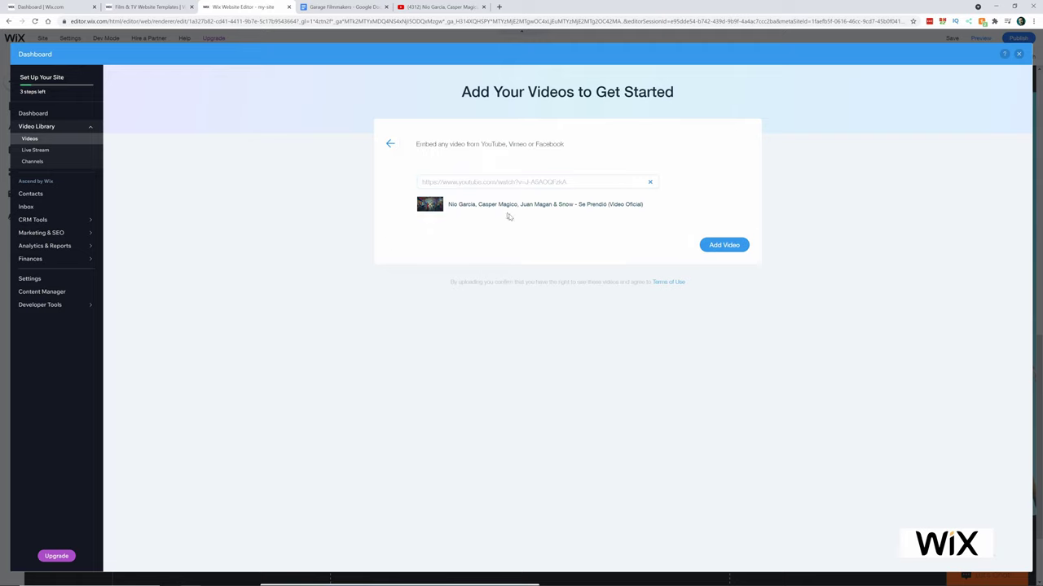
left_click(724, 245)
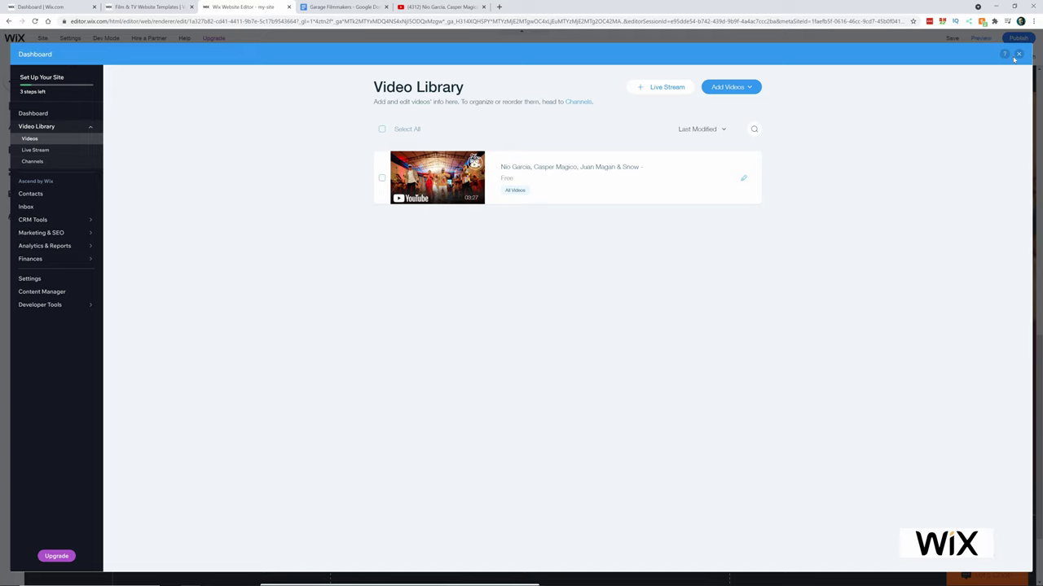
left_click(1018, 55)
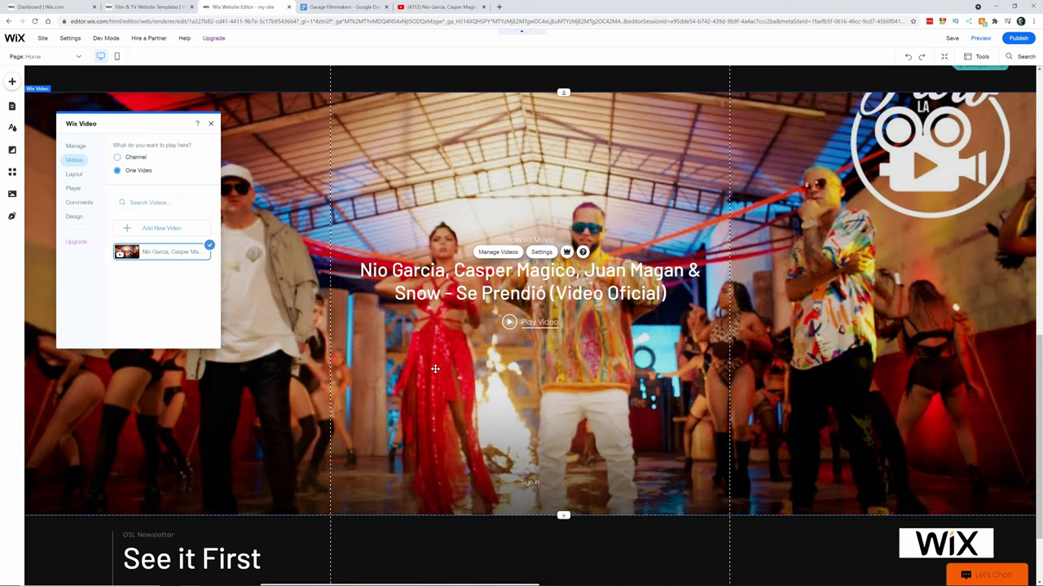
- Look over the home page from the new video section up to the hero banner and close the Wix Video settings
scroll(431, 373, "down", 2)
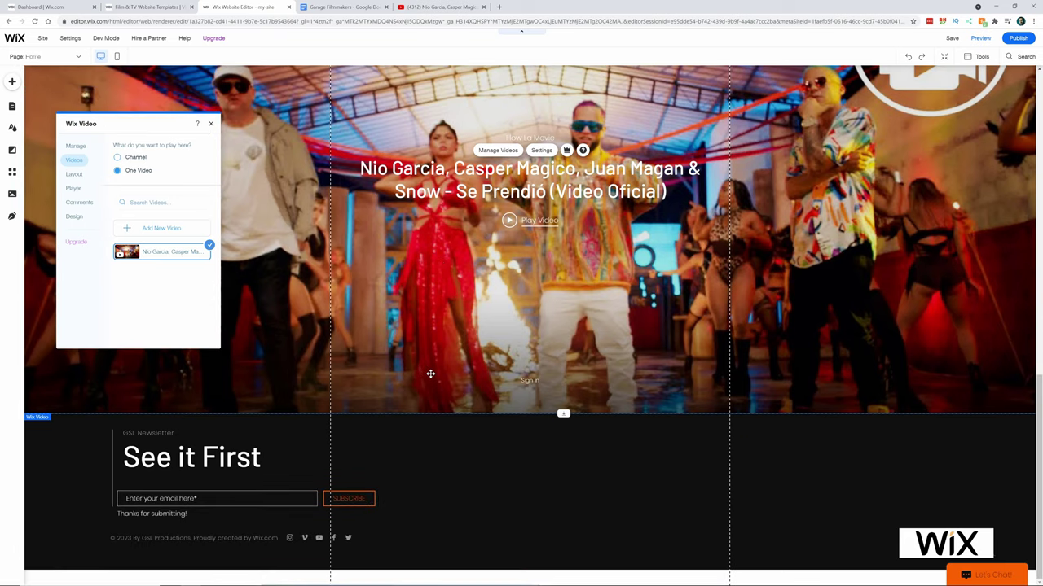
scroll(429, 374, "up", 3)
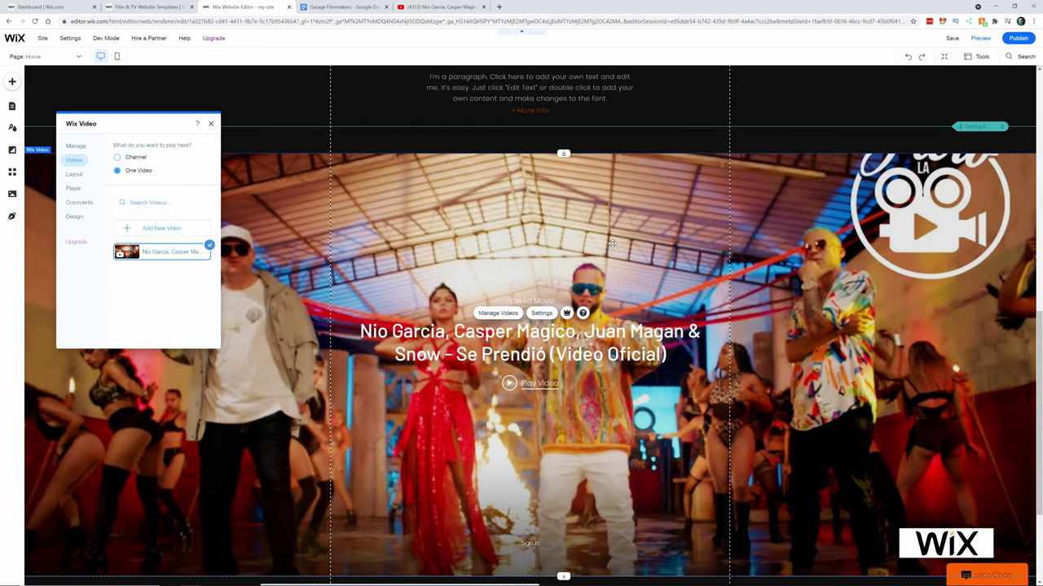
scroll(562, 302, "up", 4)
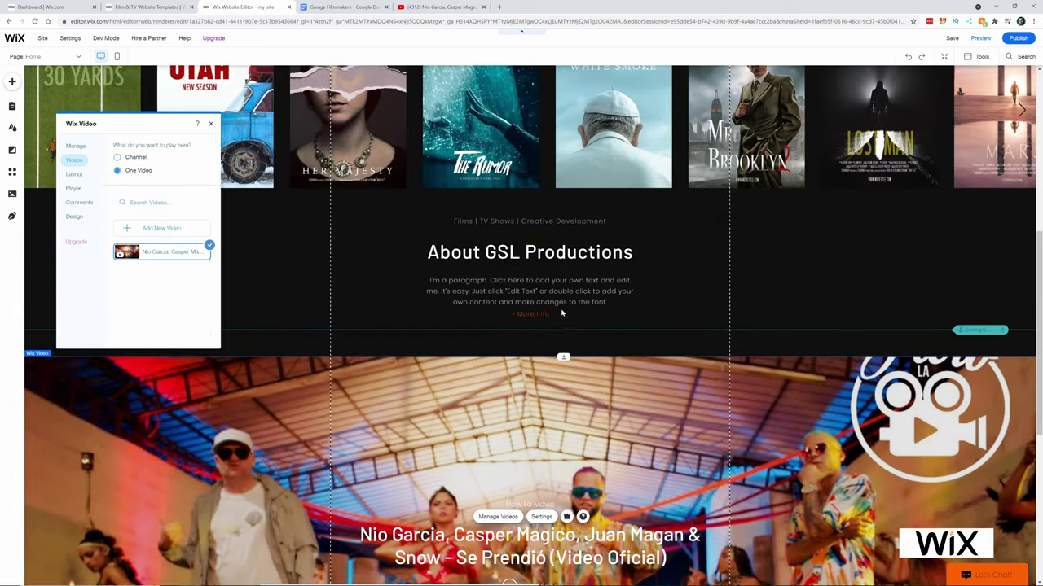
scroll(561, 313, "up", 7)
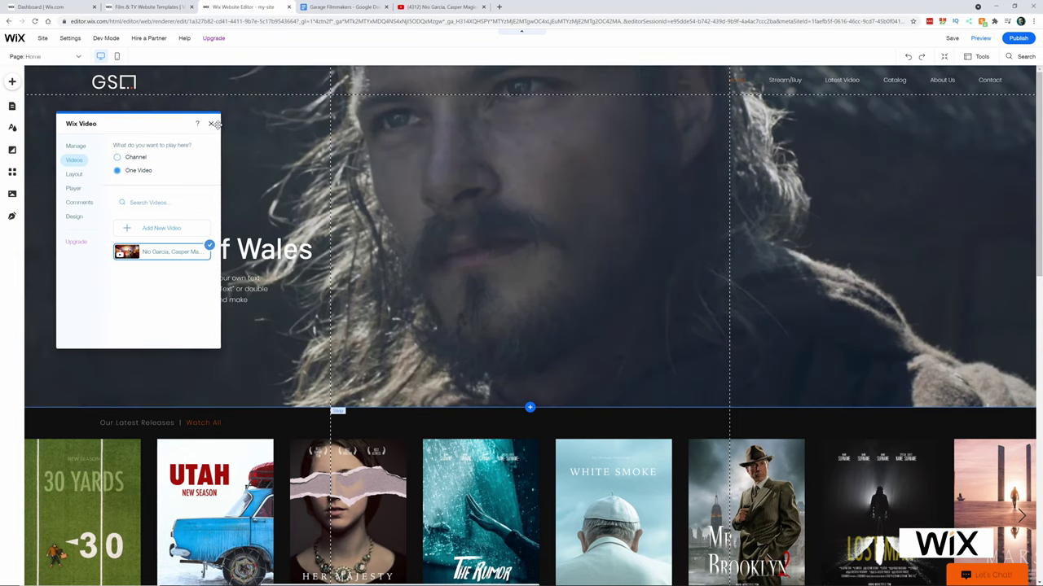
left_click(213, 124)
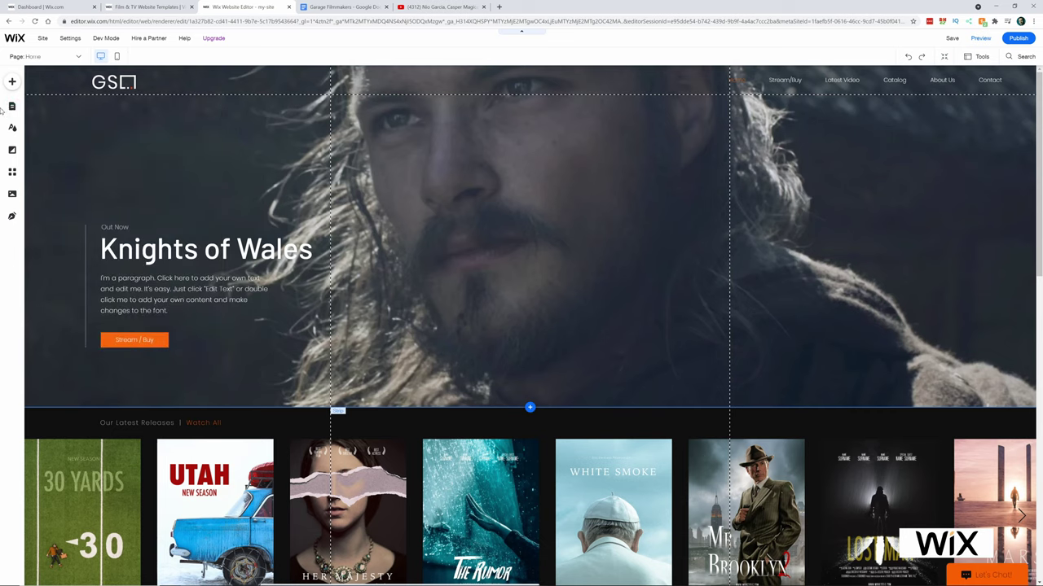
- Go to the Stream/Buy page and look through its intro section and GSL Originals video channel
left_click(13, 107)
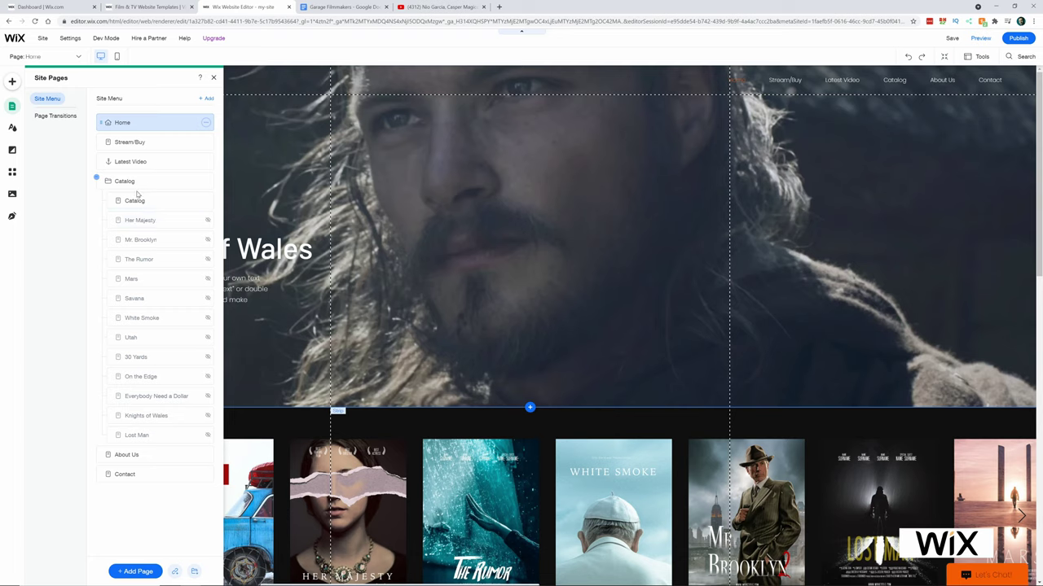
left_click(131, 141)
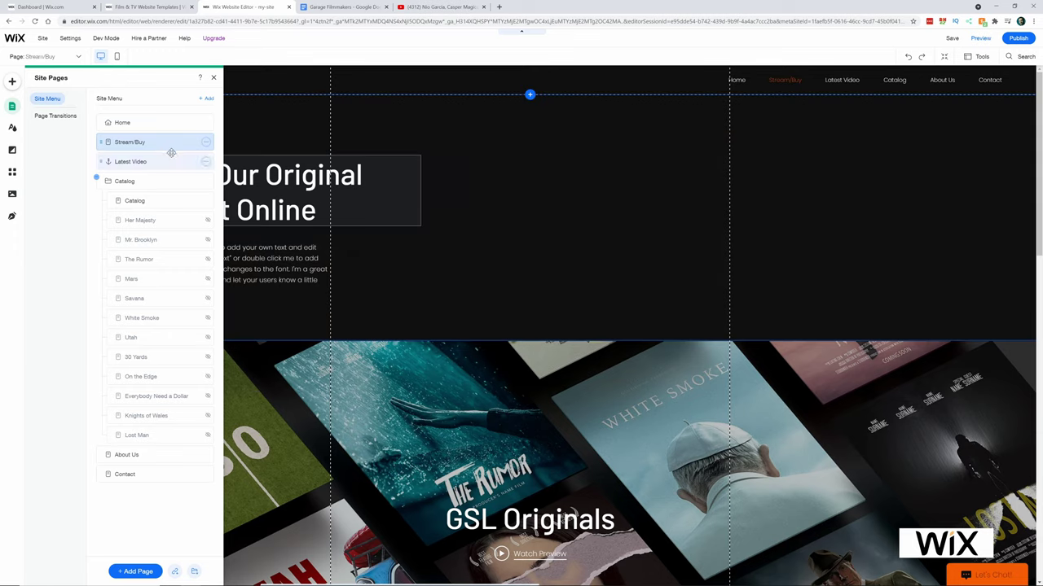
left_click(212, 78)
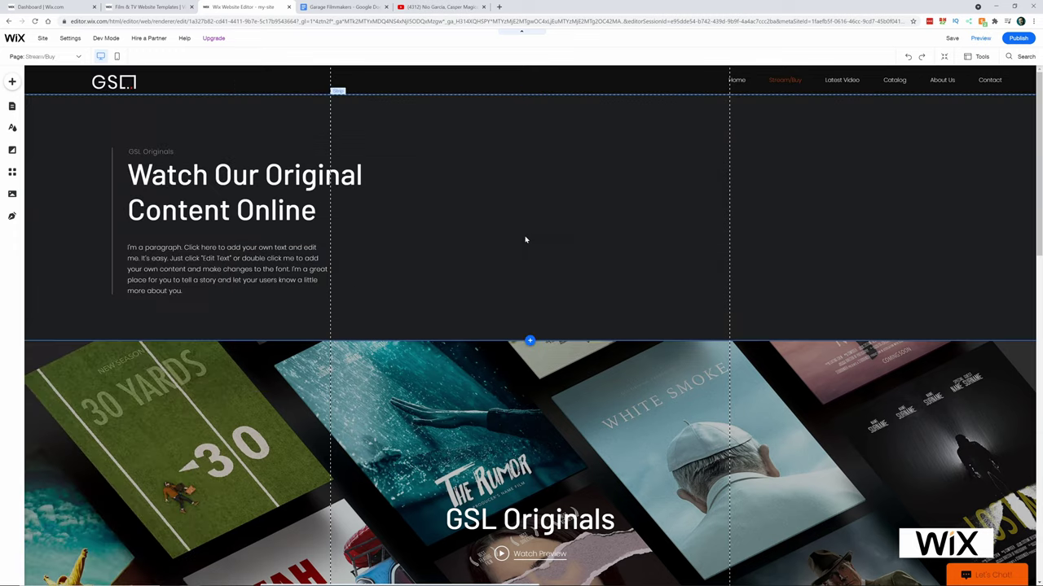
scroll(525, 240, "down", 10)
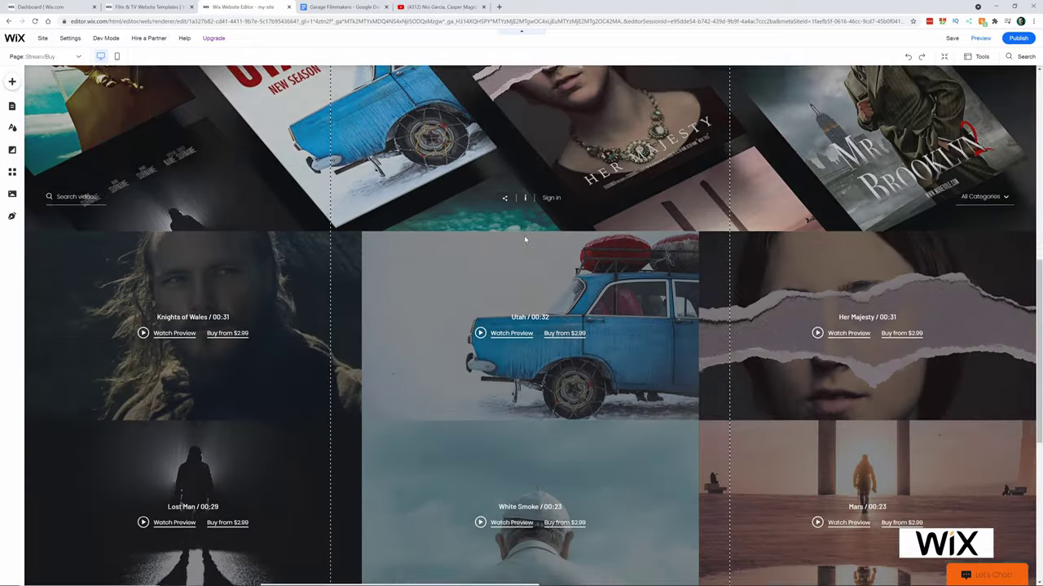
scroll(525, 240, "down", 1)
scroll(523, 235, "up", 12)
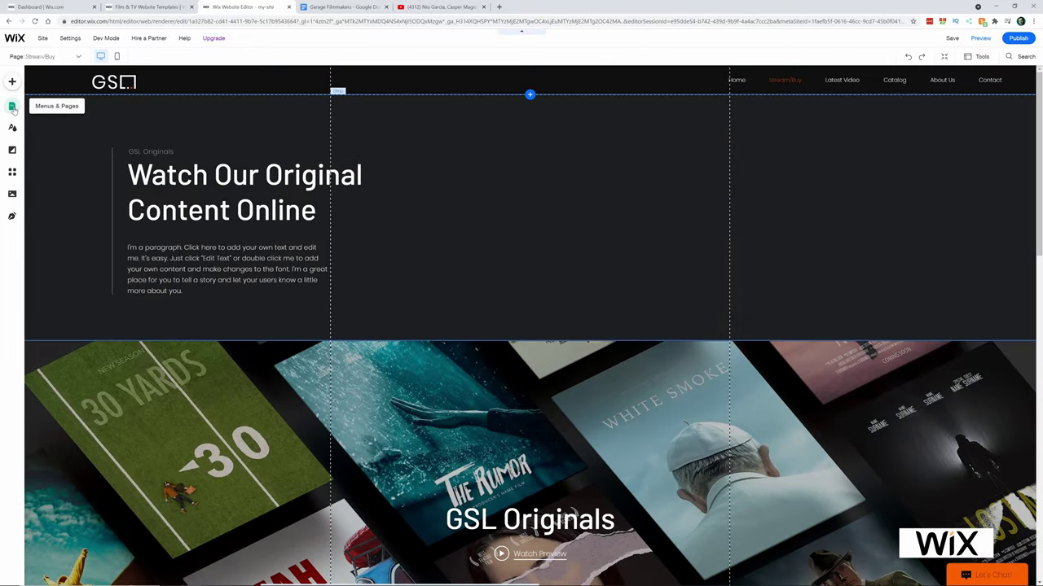
- Delete the Stream/Buy page from the site menu
left_click(13, 107)
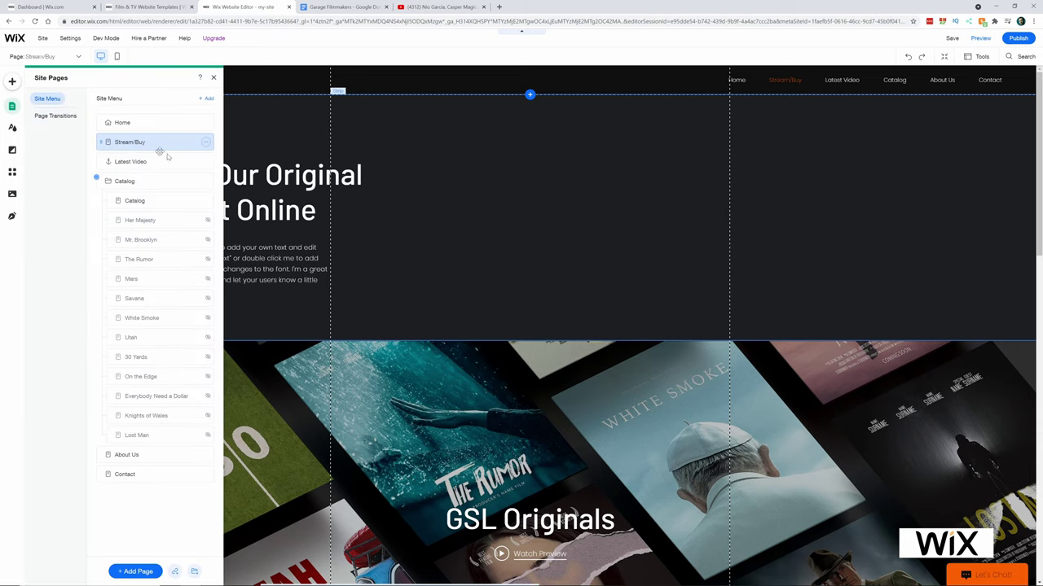
left_click(205, 143)
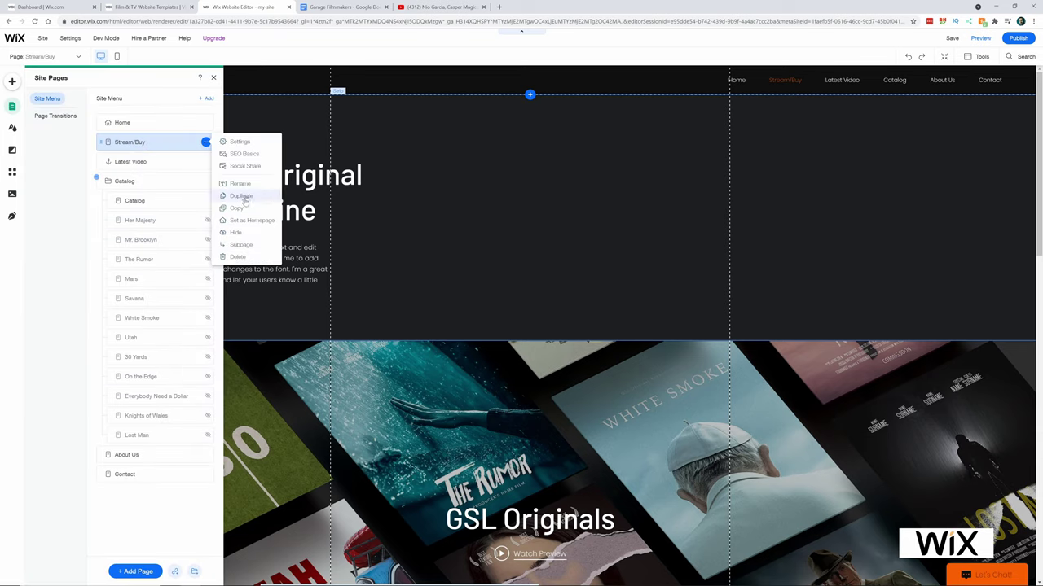
left_click(238, 257)
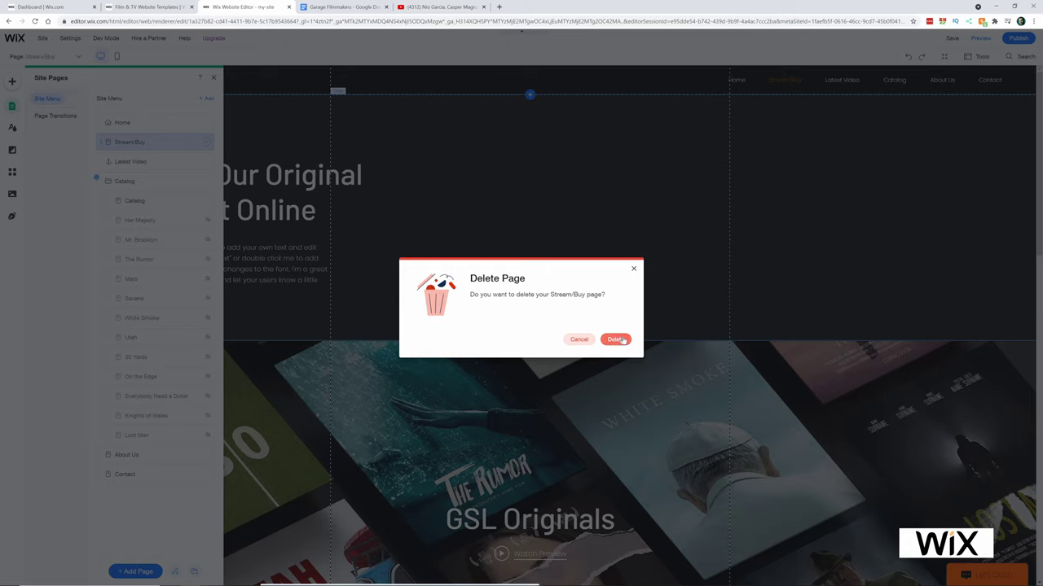
left_click(572, 340)
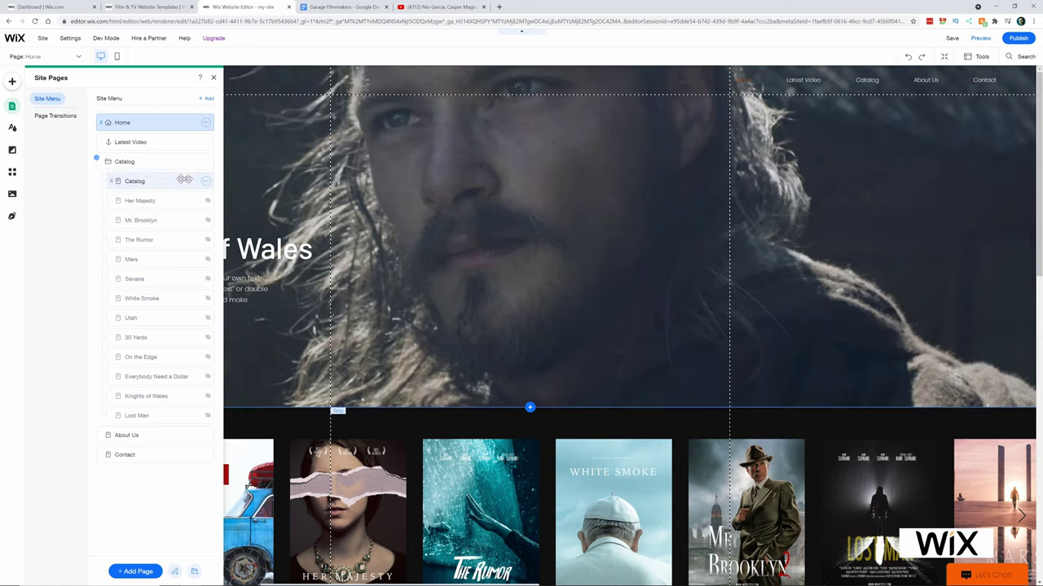
- Rename the Catalog folder in the site menu as Past Videos
left_click(126, 161)
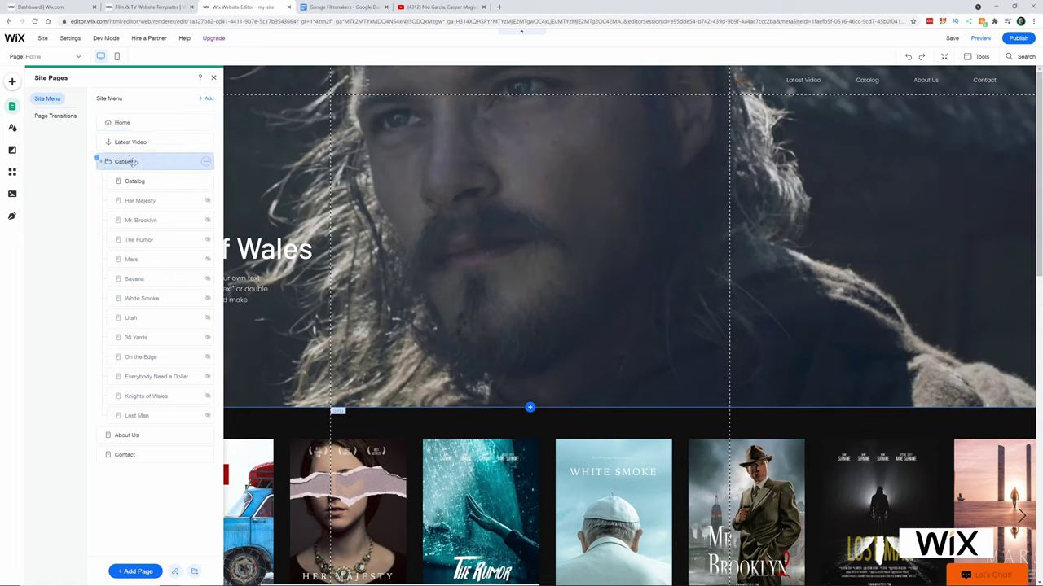
double_click(131, 162)
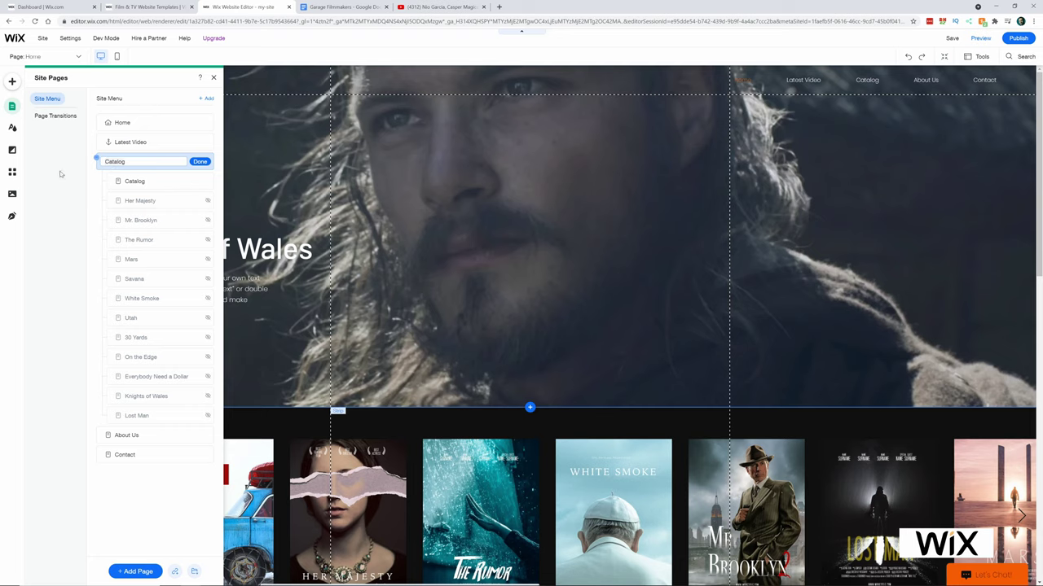
type("Past Videos")
key("Return")
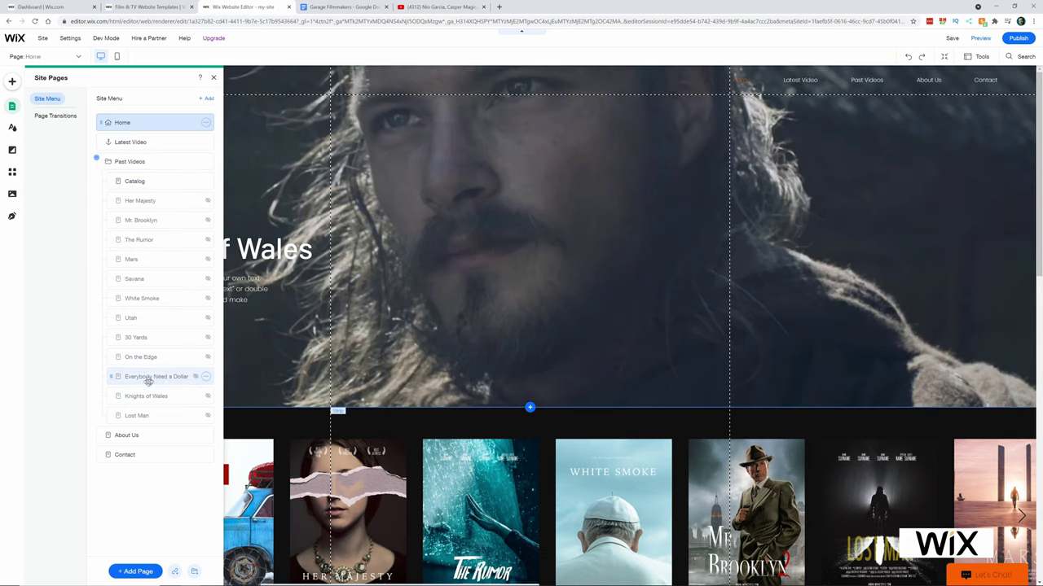
- Look through the Catalog page from the Browse Our Work heading and Contact Us button to the image gallery
left_click(139, 182)
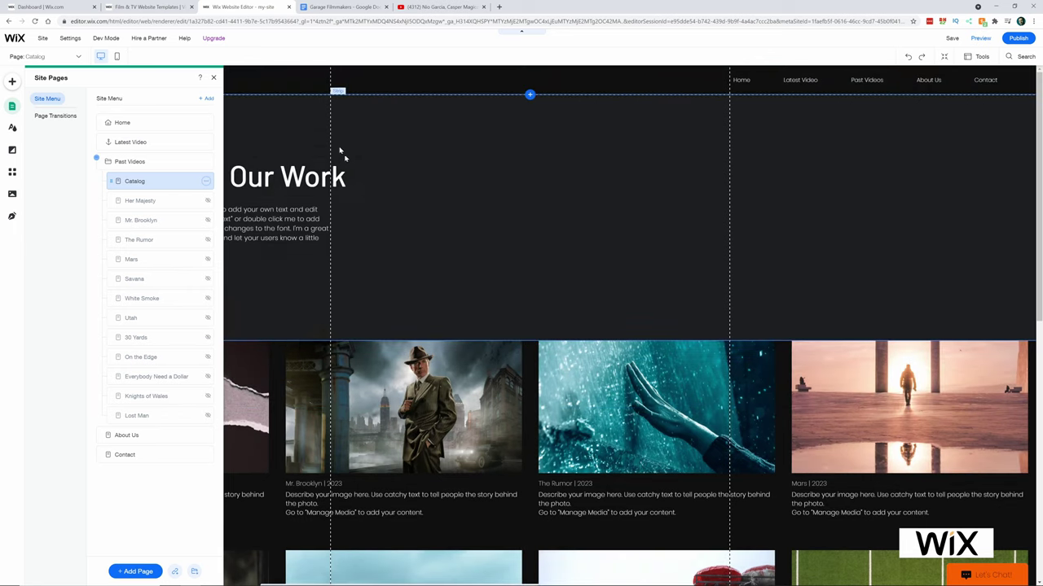
left_click(326, 175)
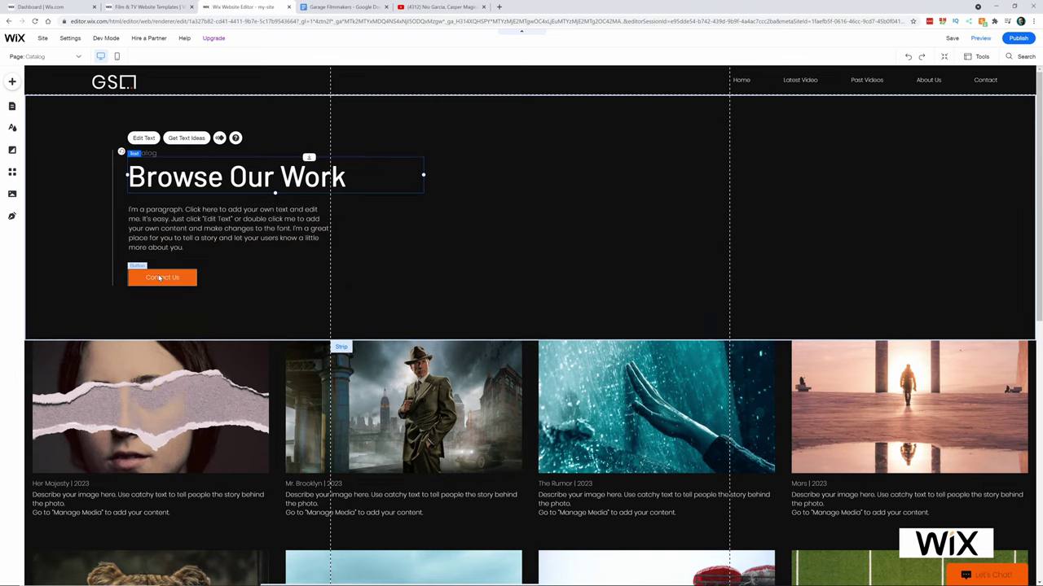
left_click(163, 278)
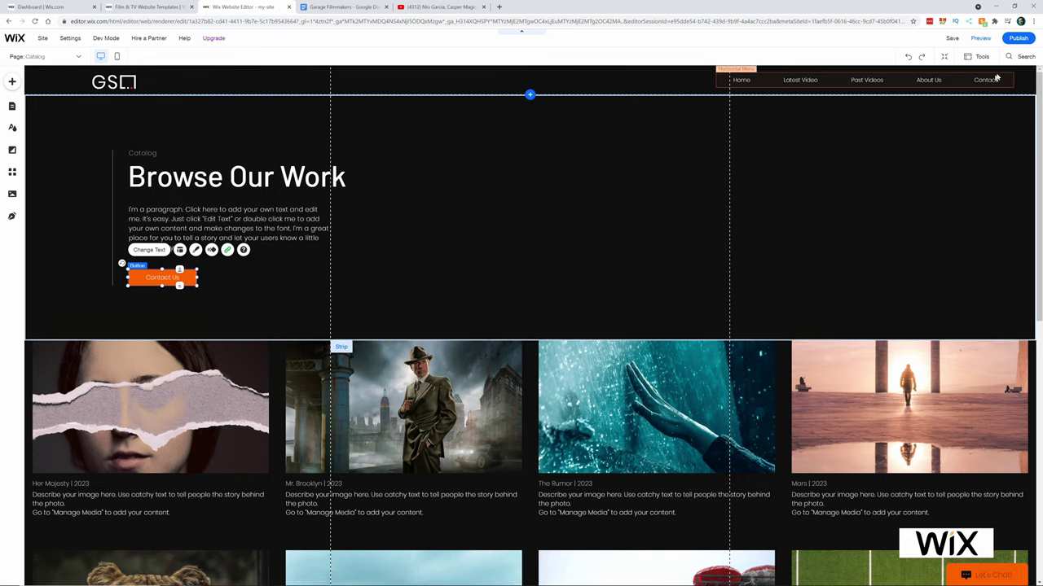
scroll(356, 348, "down", 3)
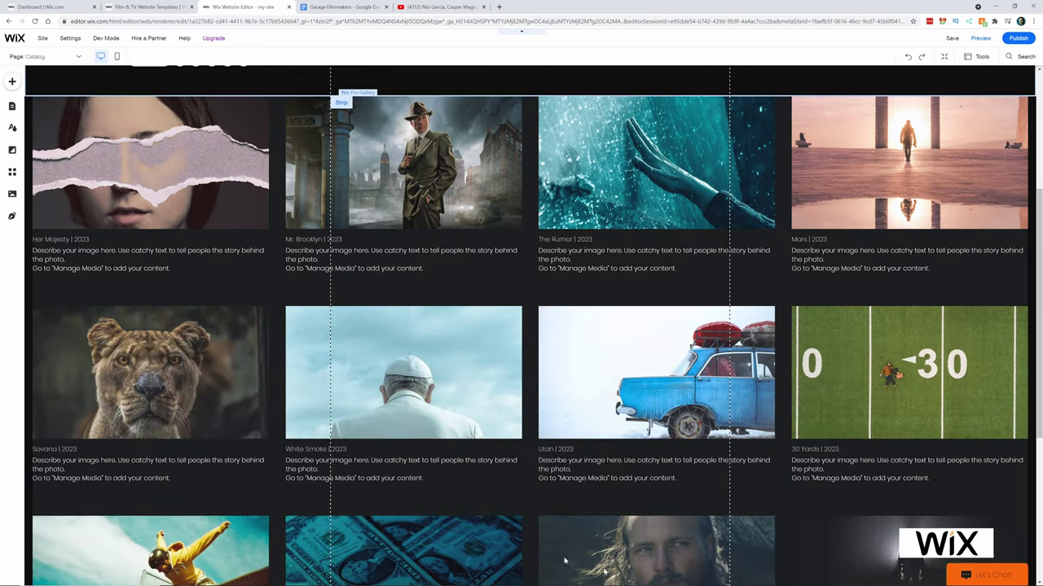
scroll(161, 474, "up", 3)
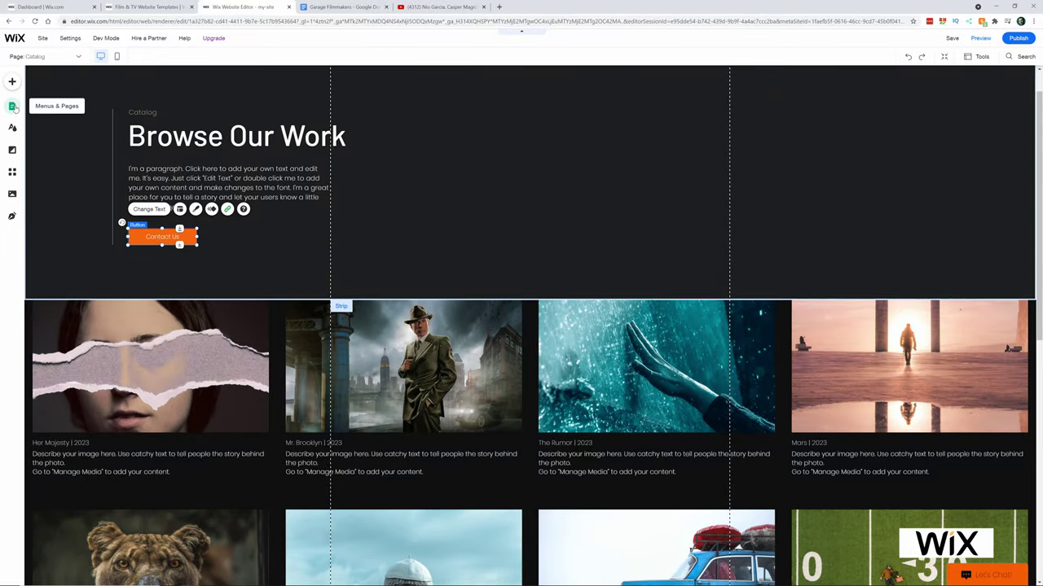
- Go to the About Us page and replace its GSL Productions heading with "Garage Filmmakers"
left_click(13, 107)
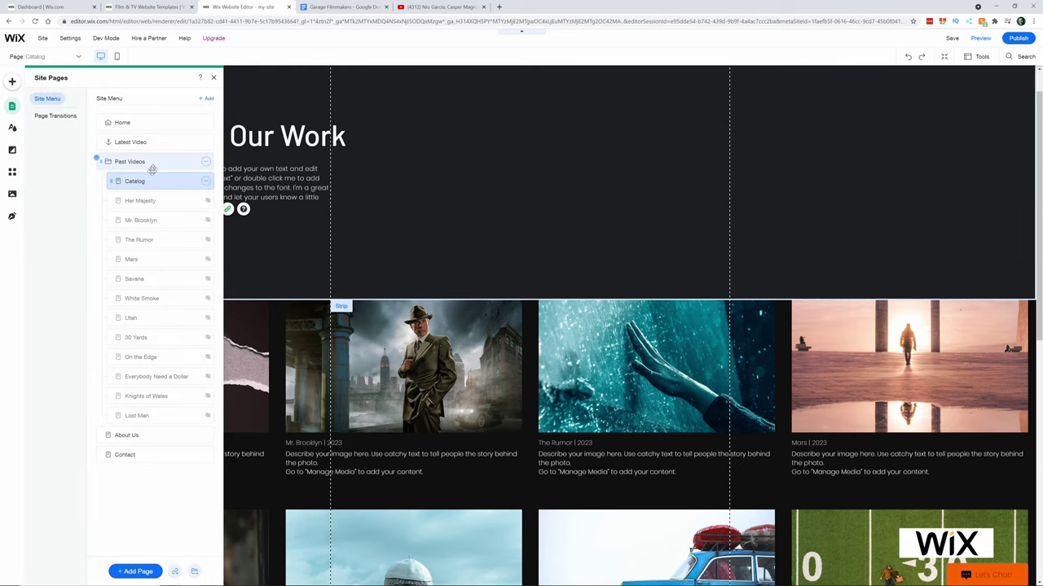
left_click(140, 437)
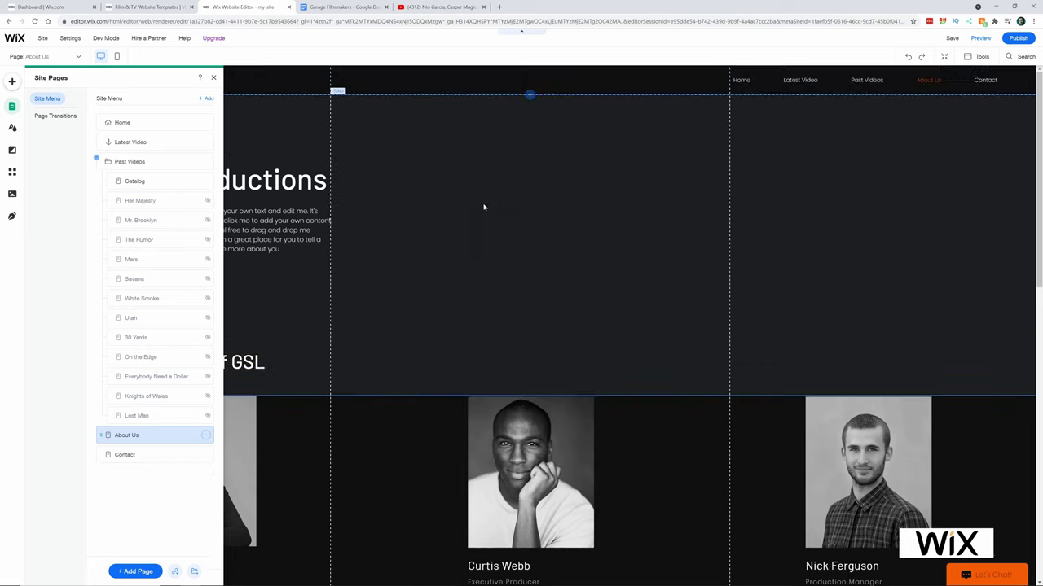
left_click(440, 200)
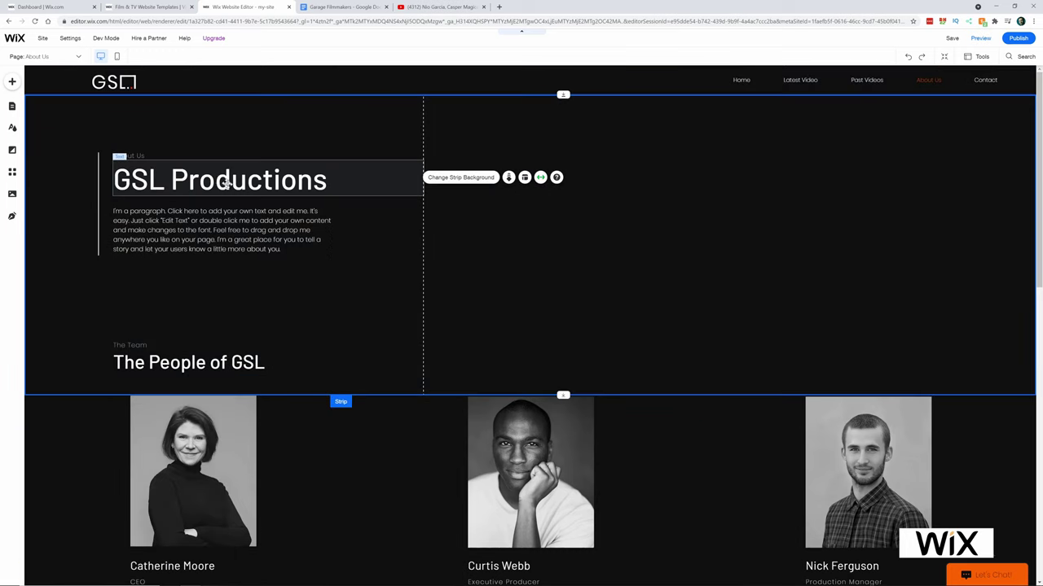
double_click(268, 185)
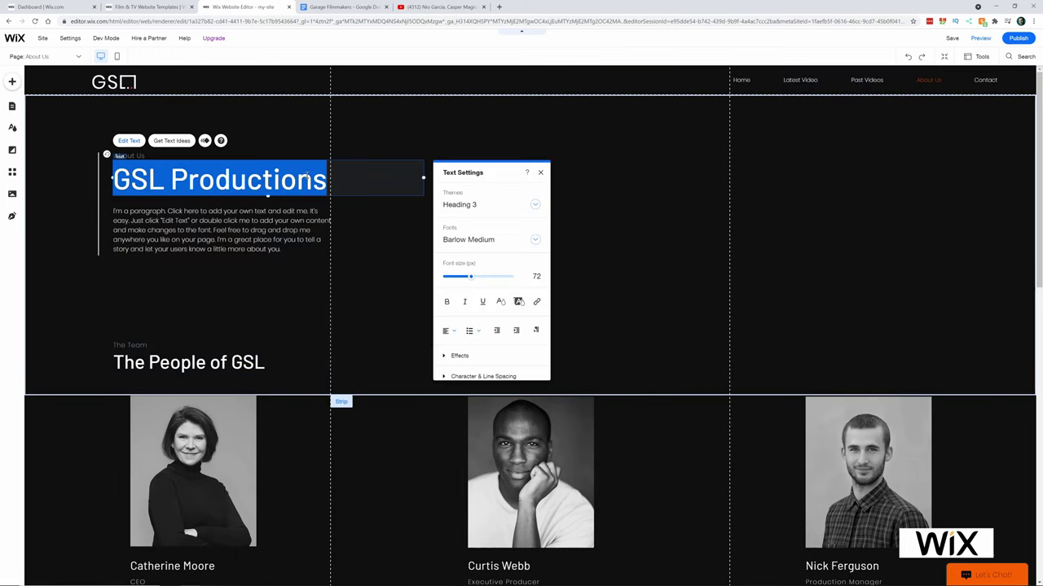
type("Garage ")
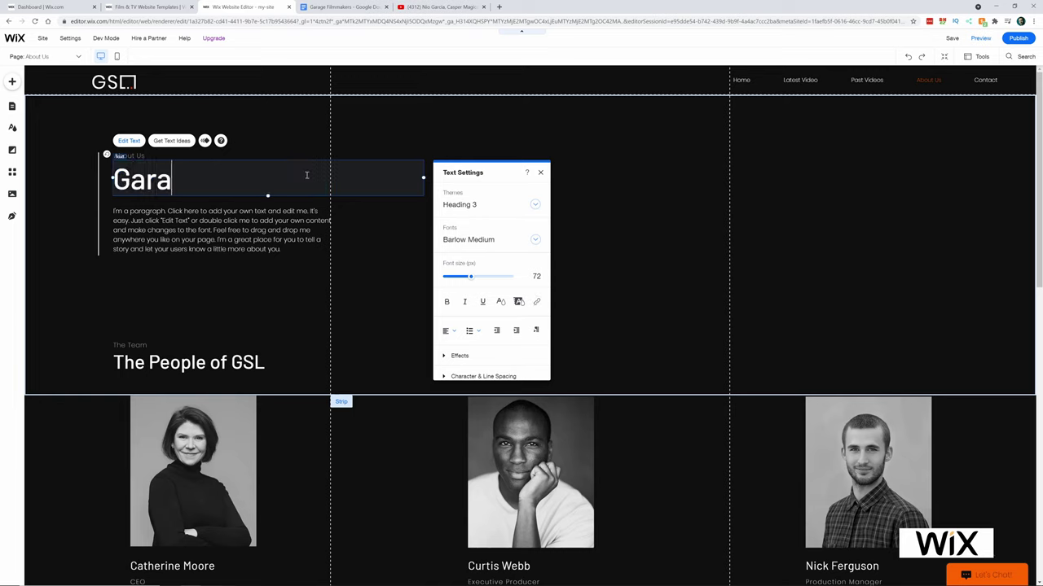
type("Filmmakers")
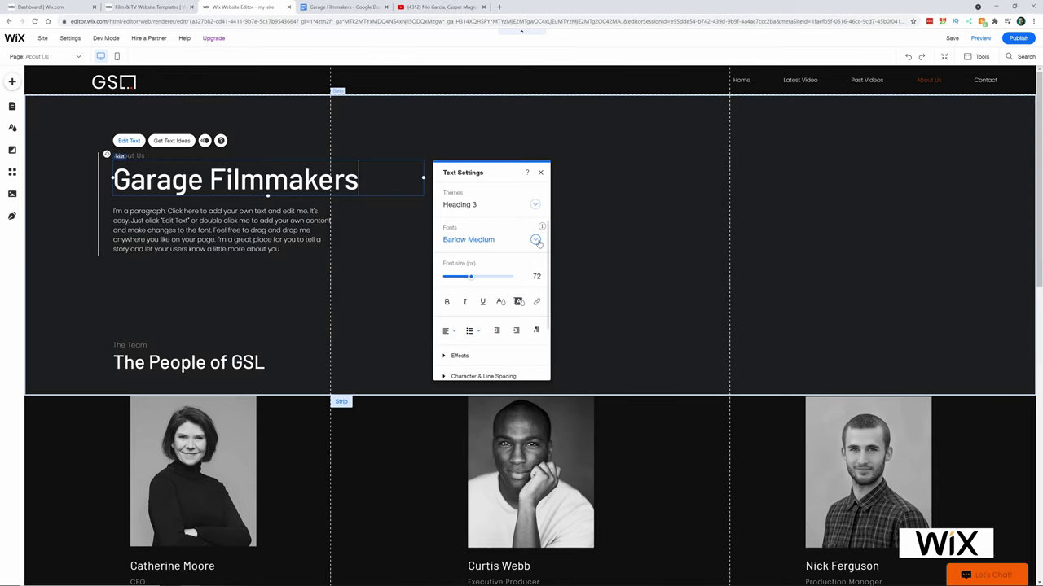
- Try to set the font of the About Us page's main heading to Bodoni Poster
left_click(535, 240)
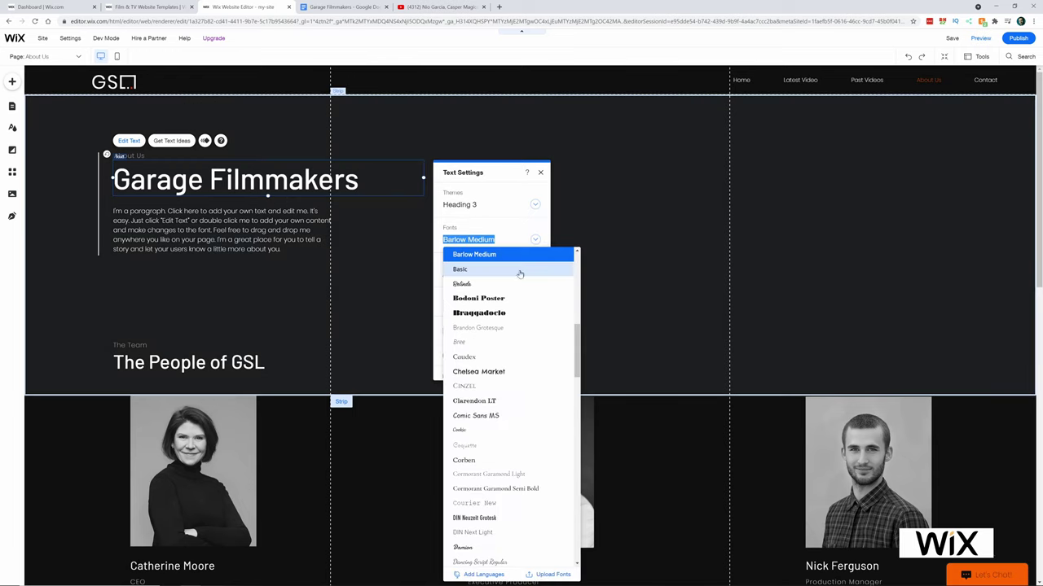
left_click(512, 298)
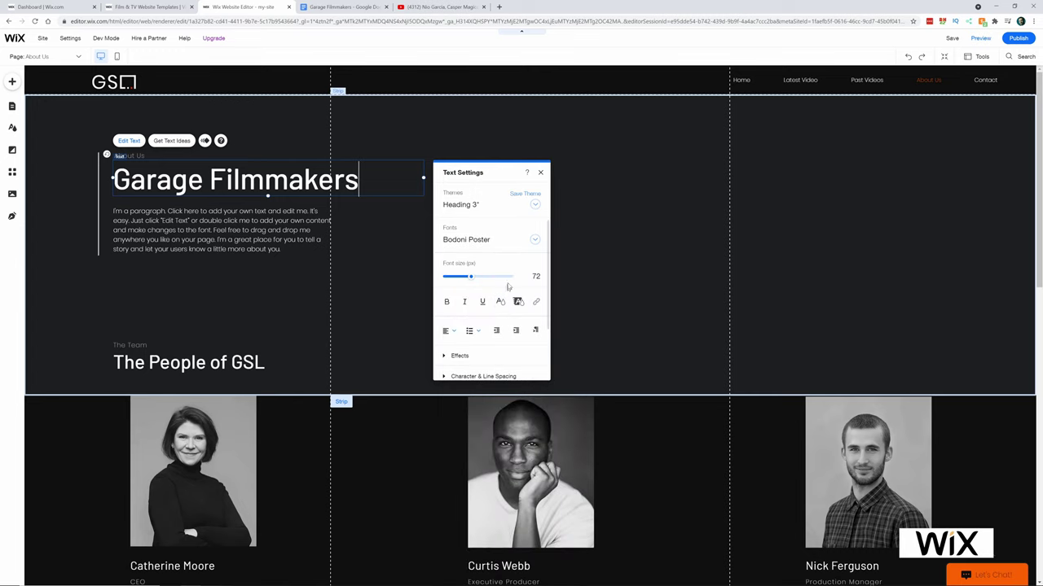
left_click(540, 172)
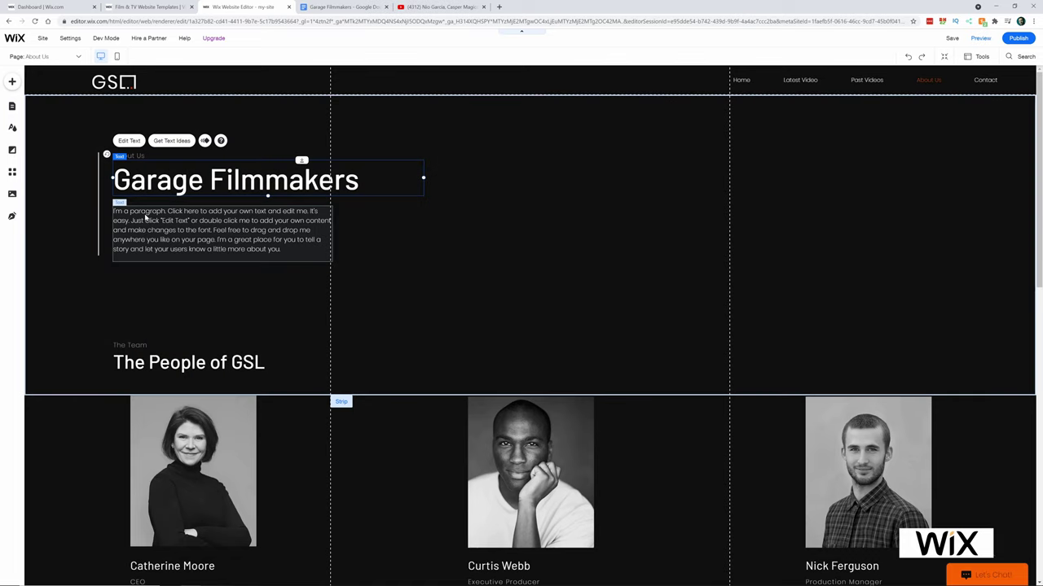
- Replace the About Us paragraph with the filmmaker collective's description, and change the team heading to "The People of Garage Filmmakers" in a box wide enough for one line
double_click(118, 212)
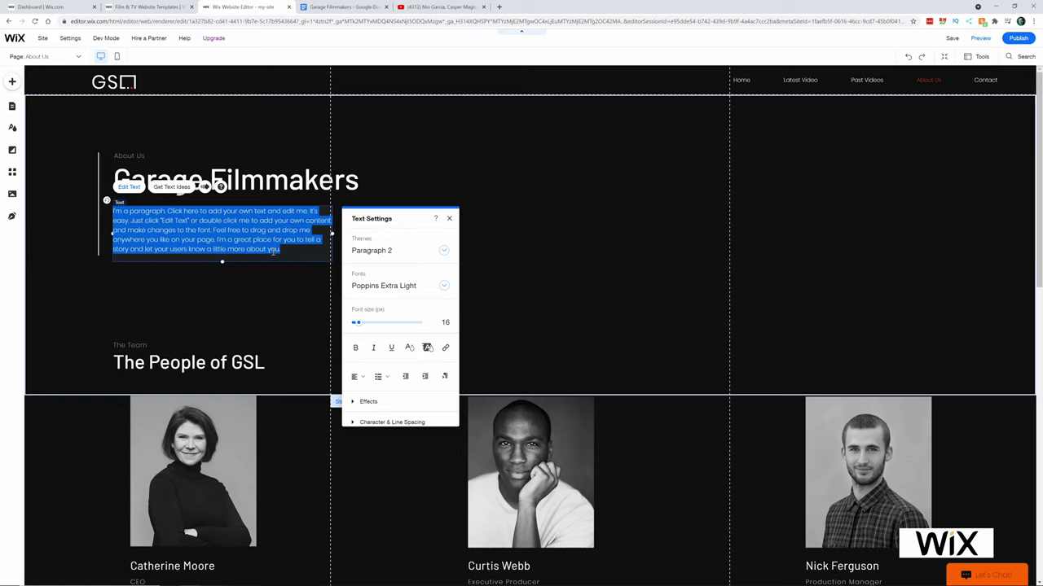
type("arage Film")
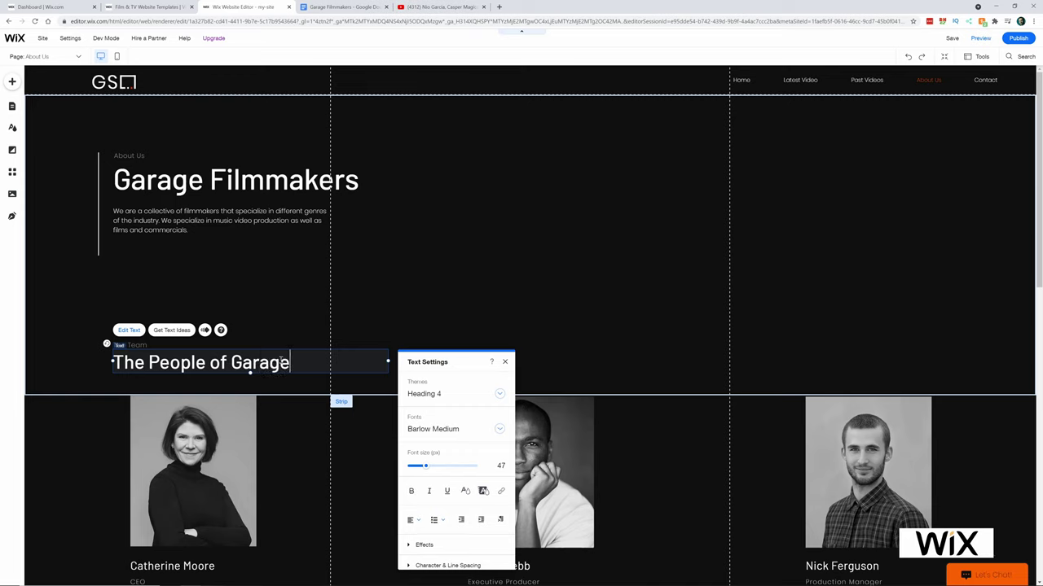
type("makers")
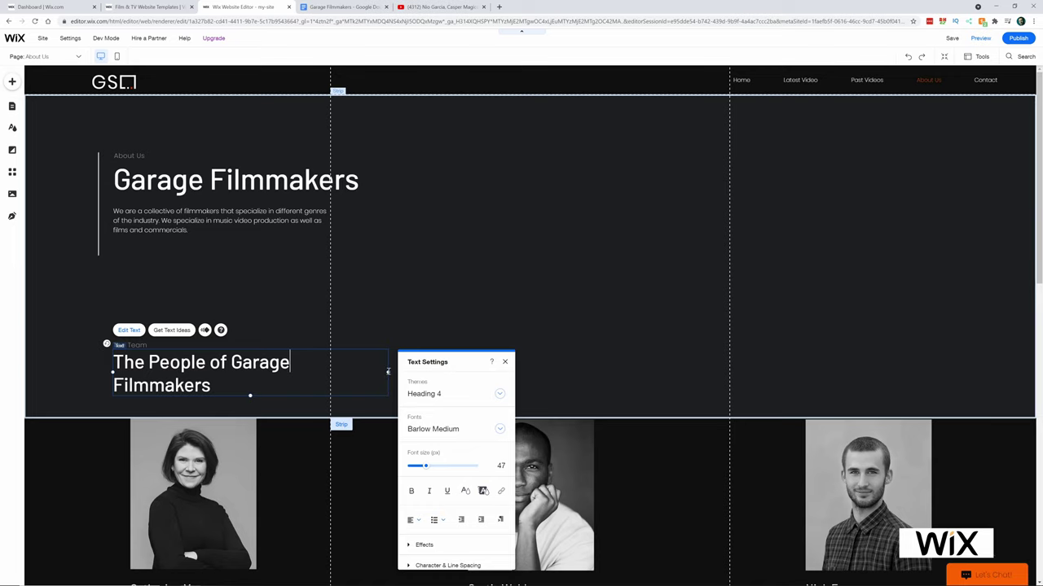
left_click_drag(389, 372, 442, 370)
left_click(418, 328)
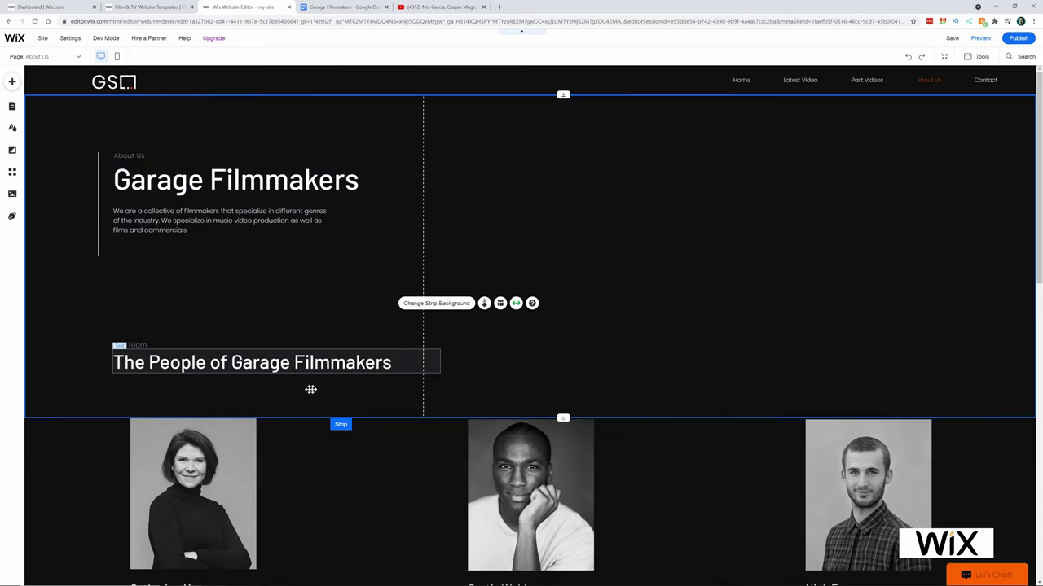
- Upload the JPEG starting with 38e05c5f from the Garage_Filmmakers folder as a new image for the first team member
scroll(314, 383, "down", 4)
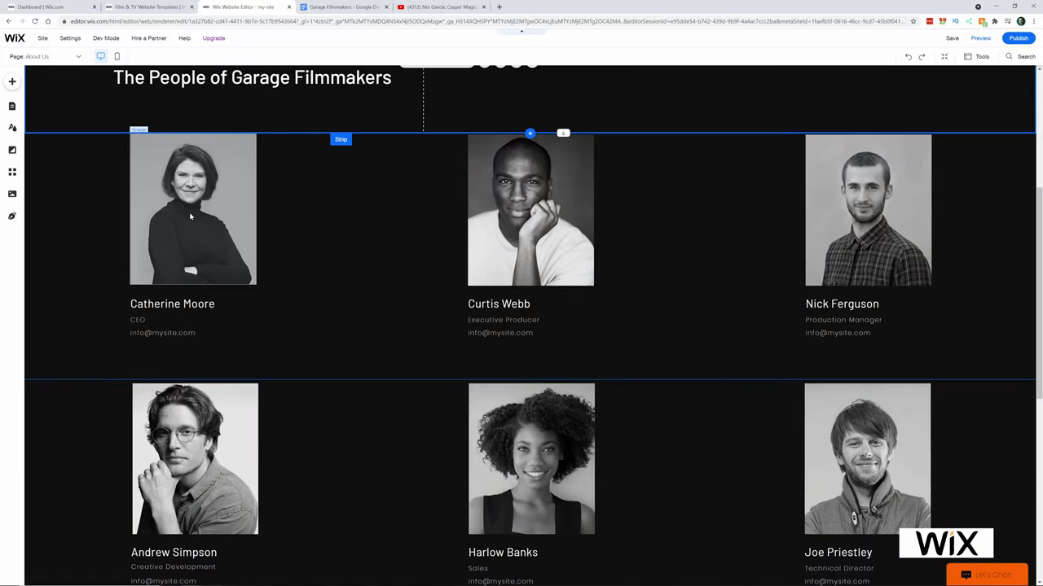
left_click(190, 216)
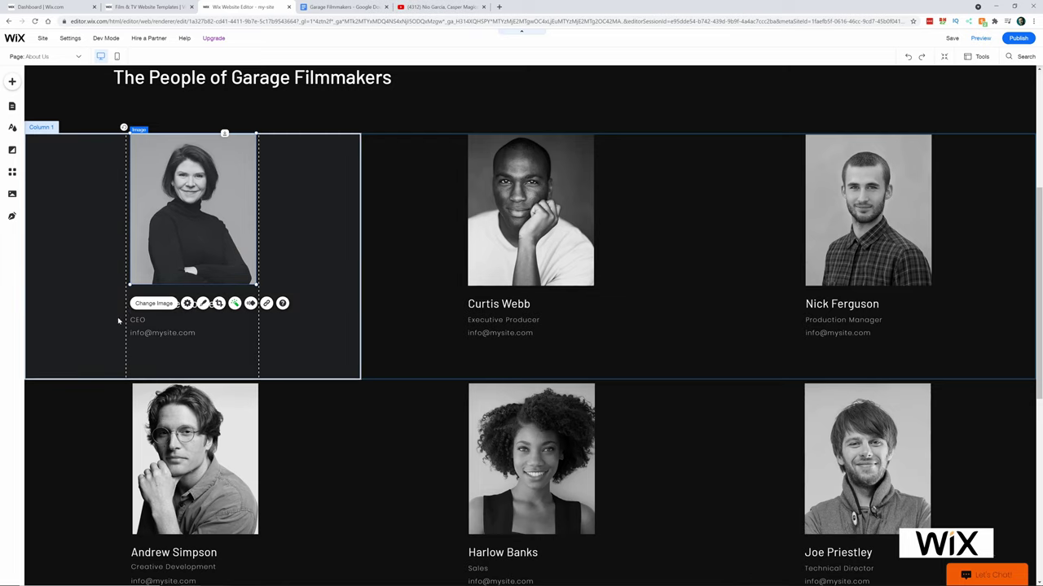
left_click(144, 304)
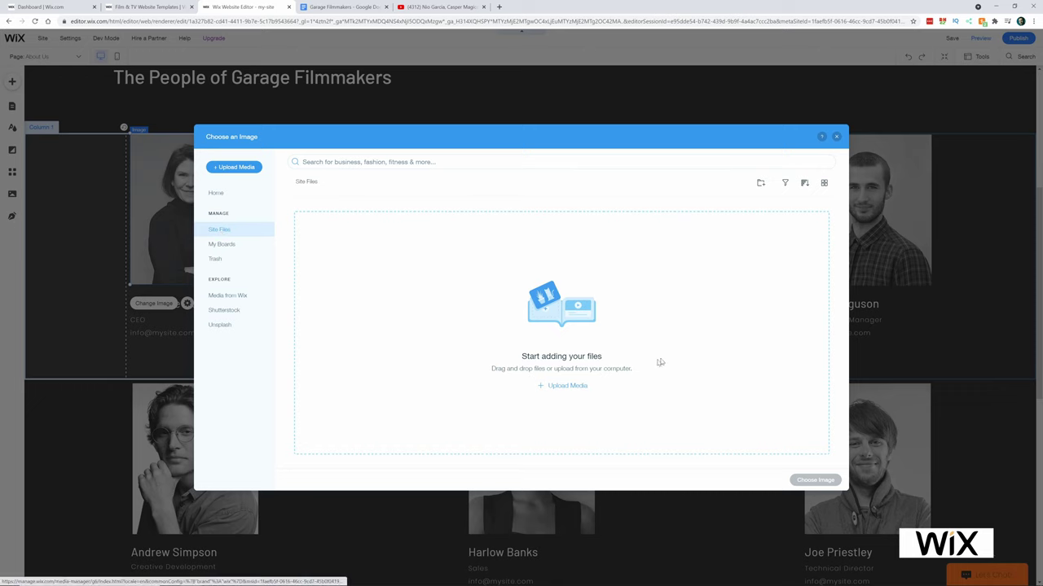
mouse_move(238, 576)
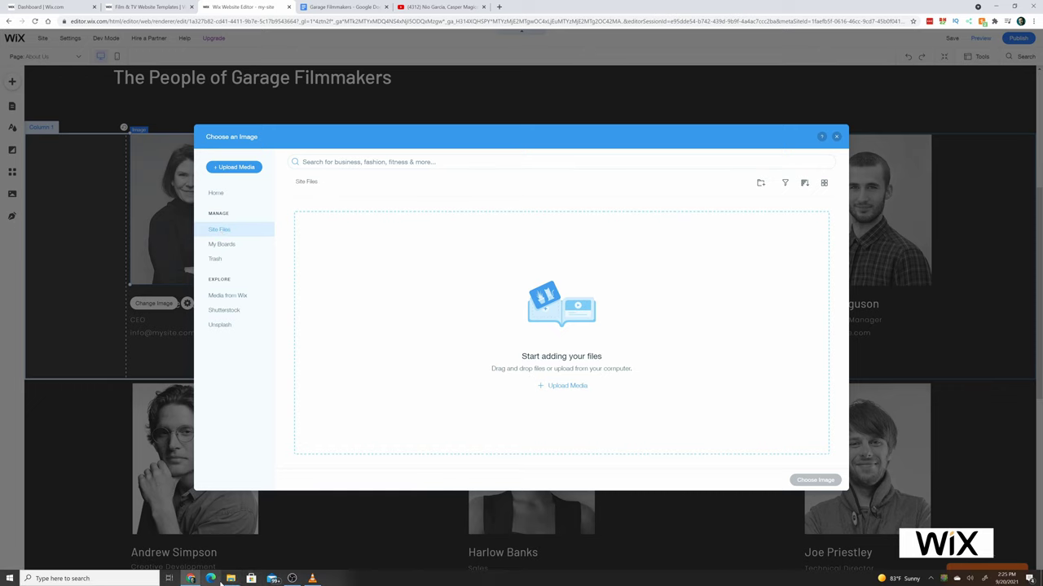
left_click(232, 578)
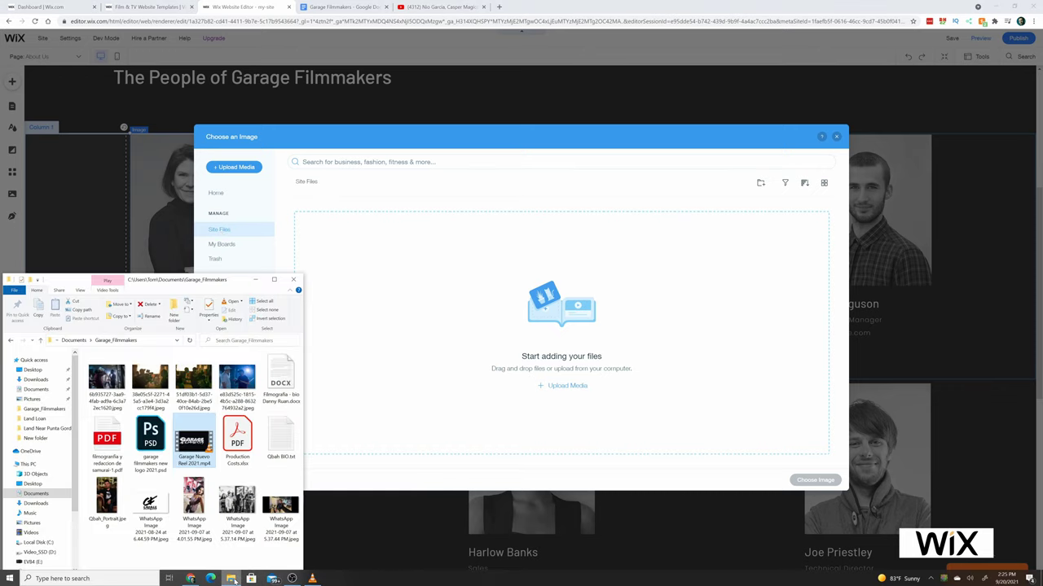
left_click(191, 380)
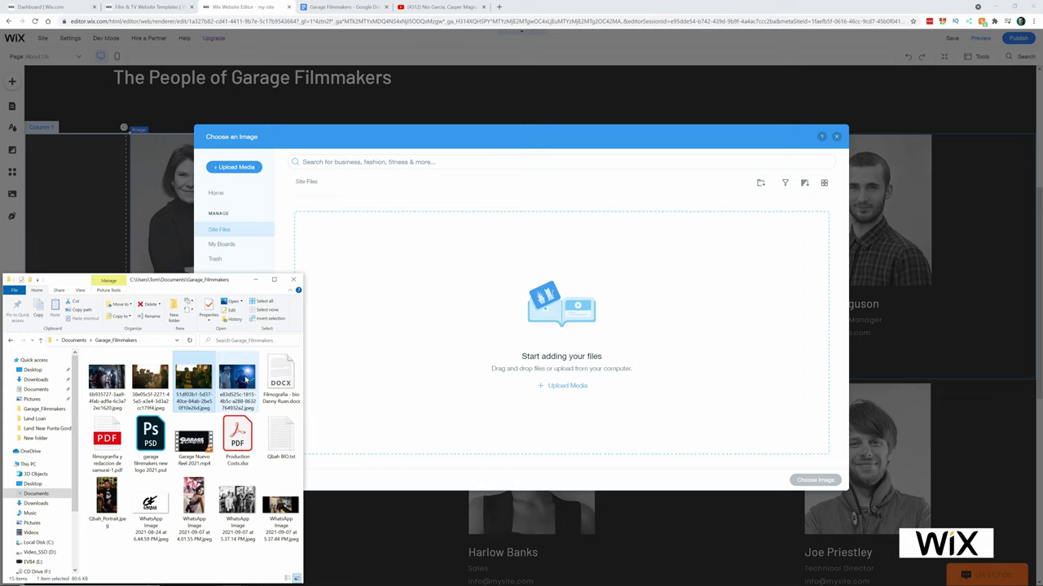
left_click_drag(150, 378, 529, 324)
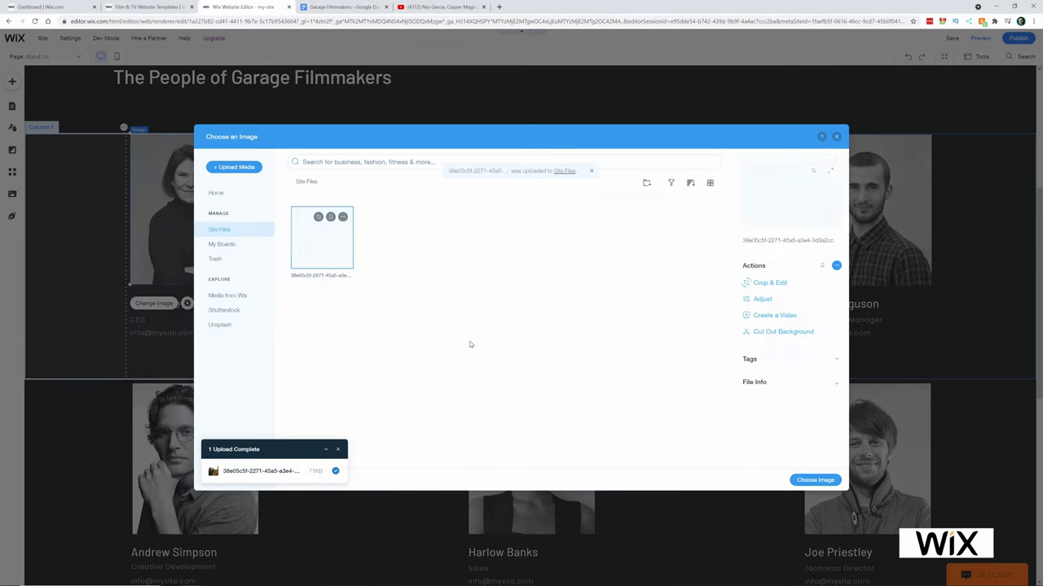
- Crop the uploaded photo around the camera operator to about 734 × 856 px and use it as the first team member's picture
left_click(319, 217)
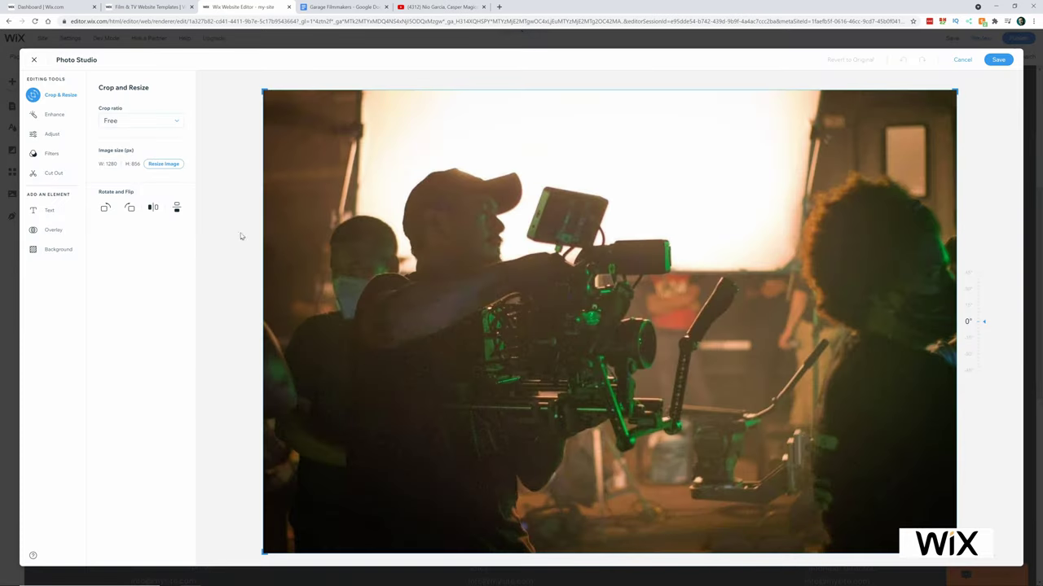
left_click_drag(260, 86, 348, 72)
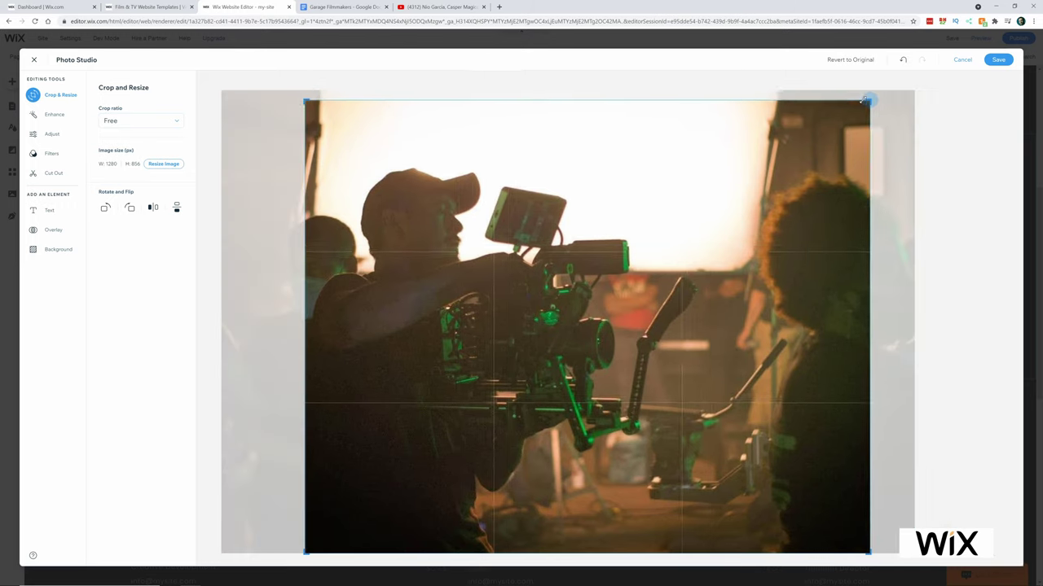
left_click_drag(868, 99, 701, 89)
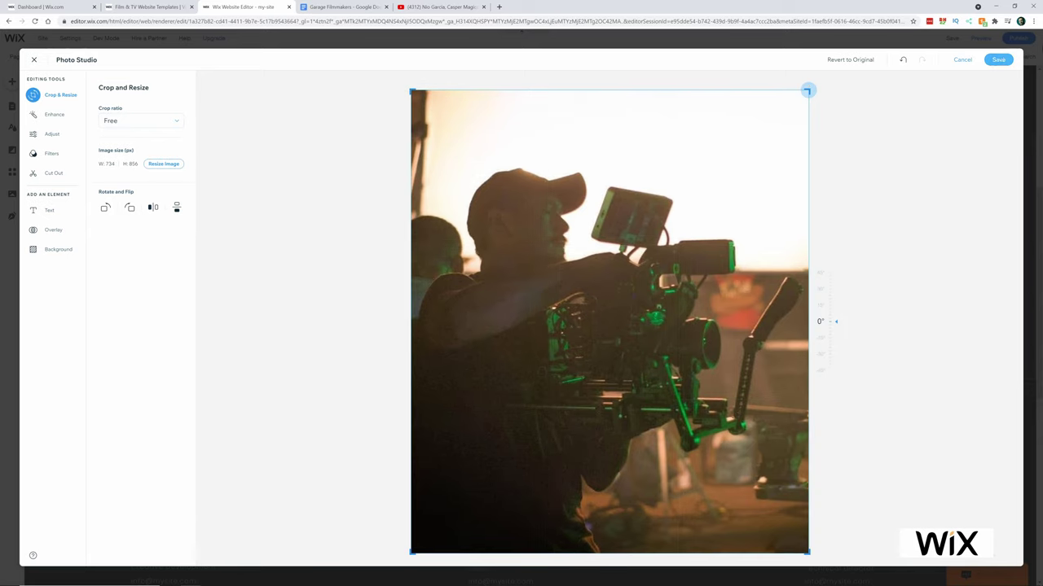
left_click(997, 61)
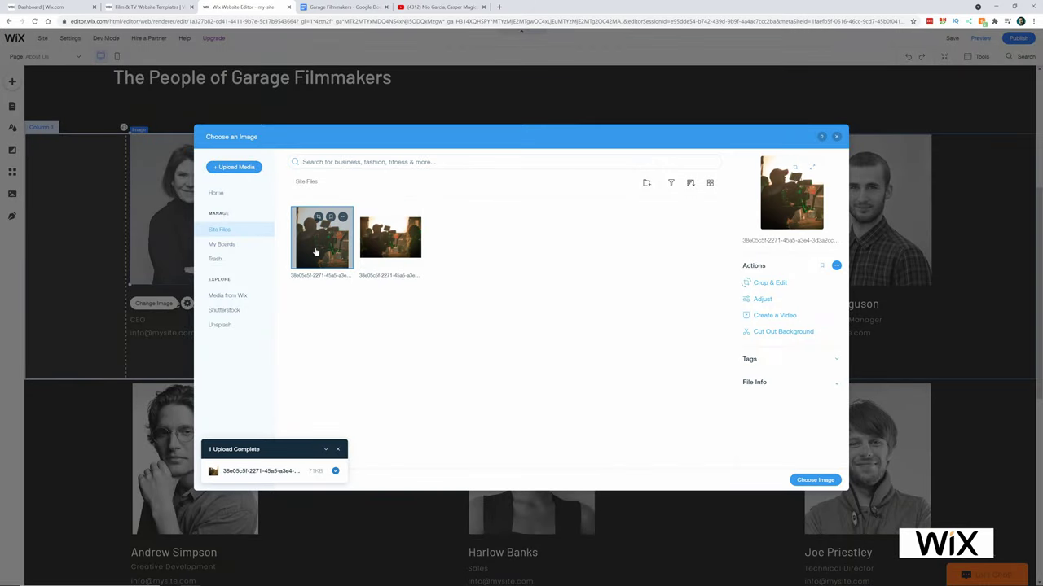
left_click(814, 480)
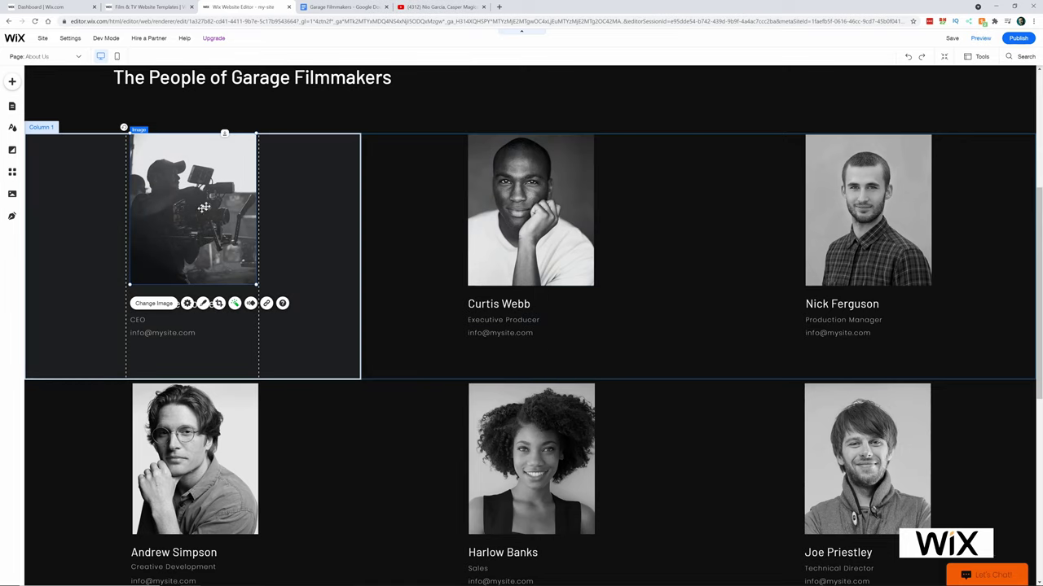
- Open the image chooser to replace the second team member's photo
left_click(506, 221)
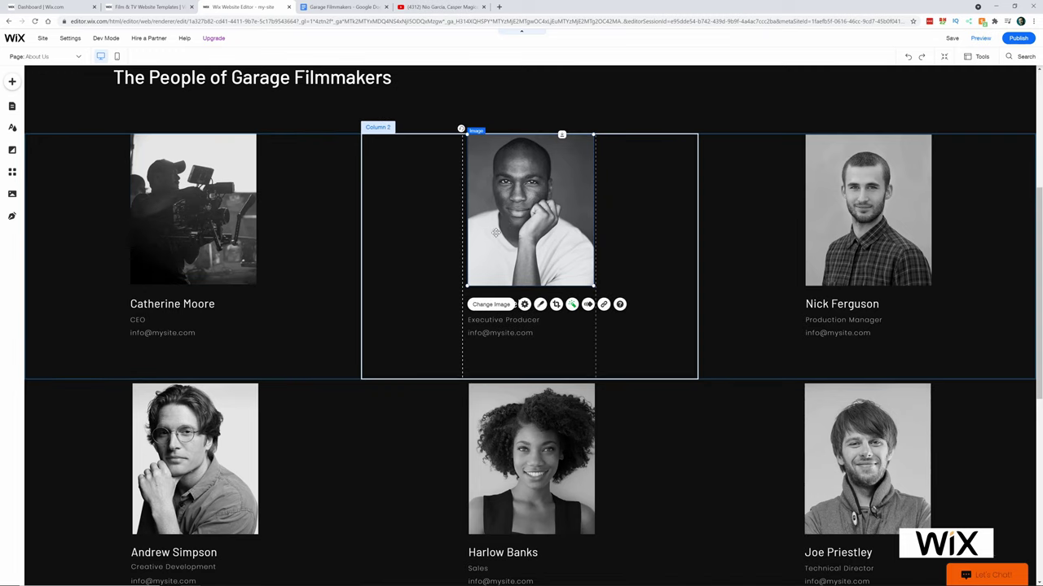
left_click(493, 306)
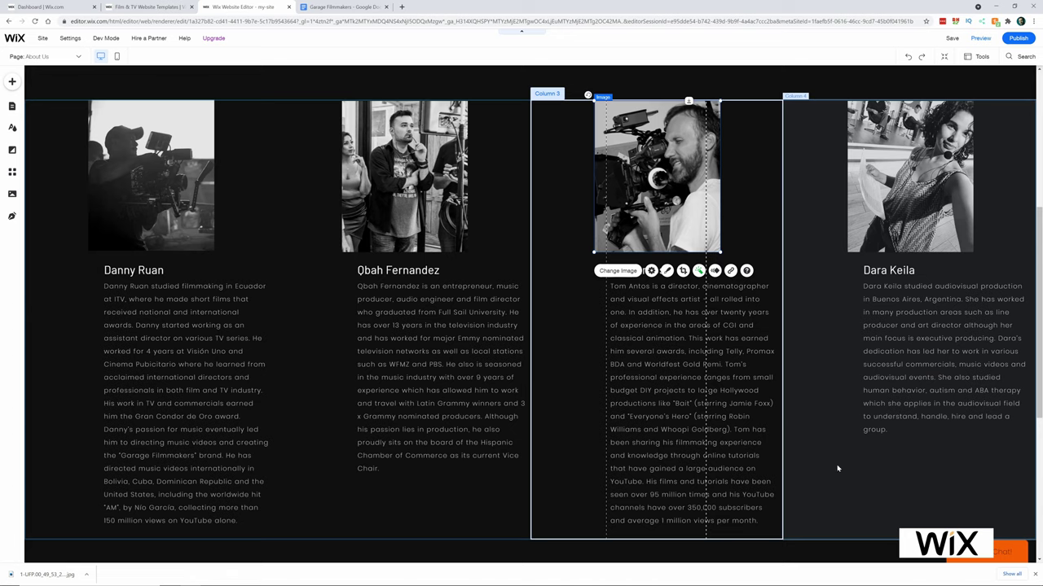
- Look over the About Us page's intro and the team columns with their photos and biographies
left_click(837, 468)
scroll(493, 402, "down", 1)
scroll(486, 393, "up", 2)
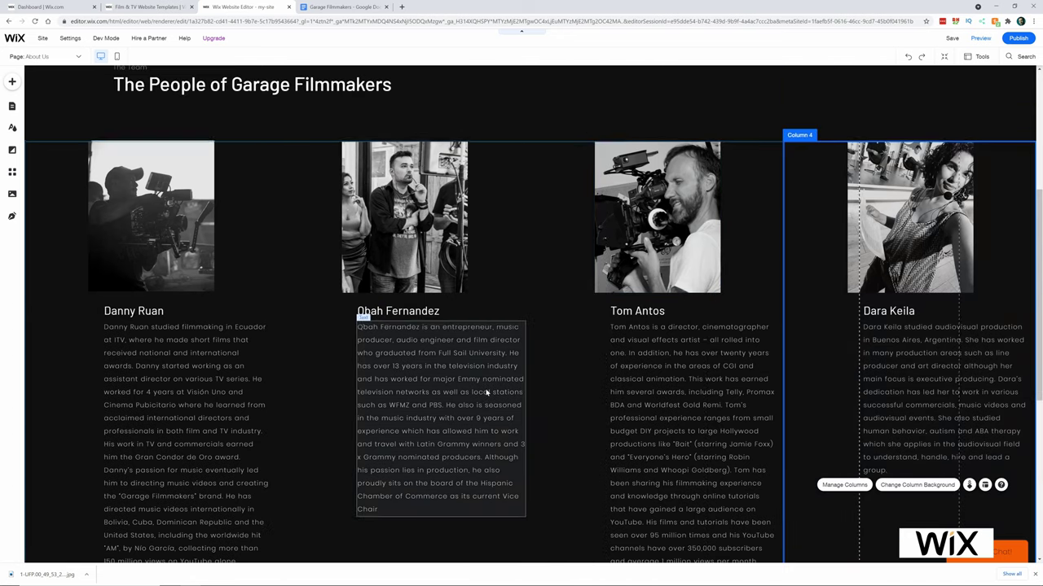
scroll(486, 393, "up", 3)
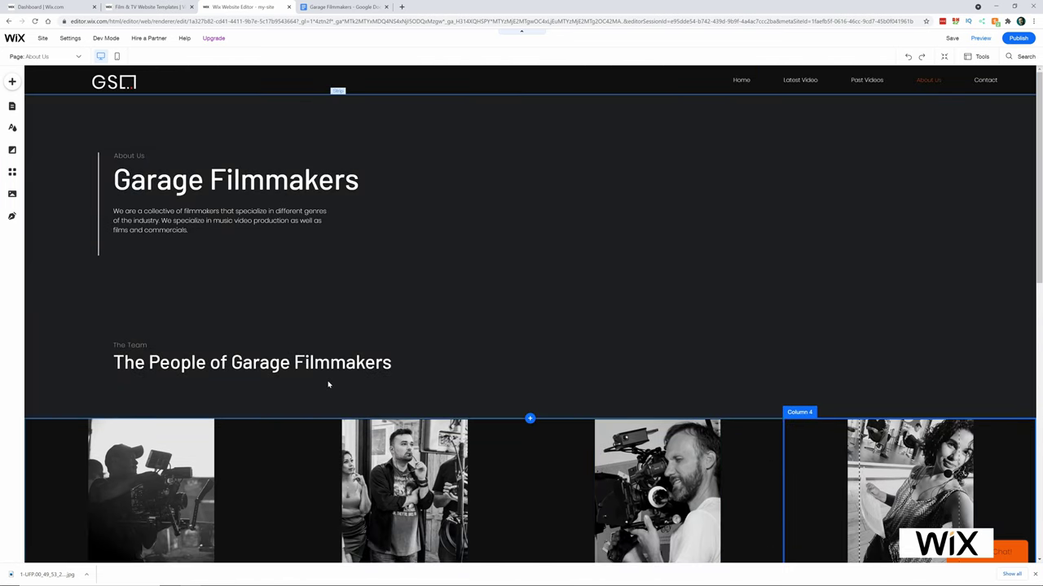
scroll(328, 385, "down", 2)
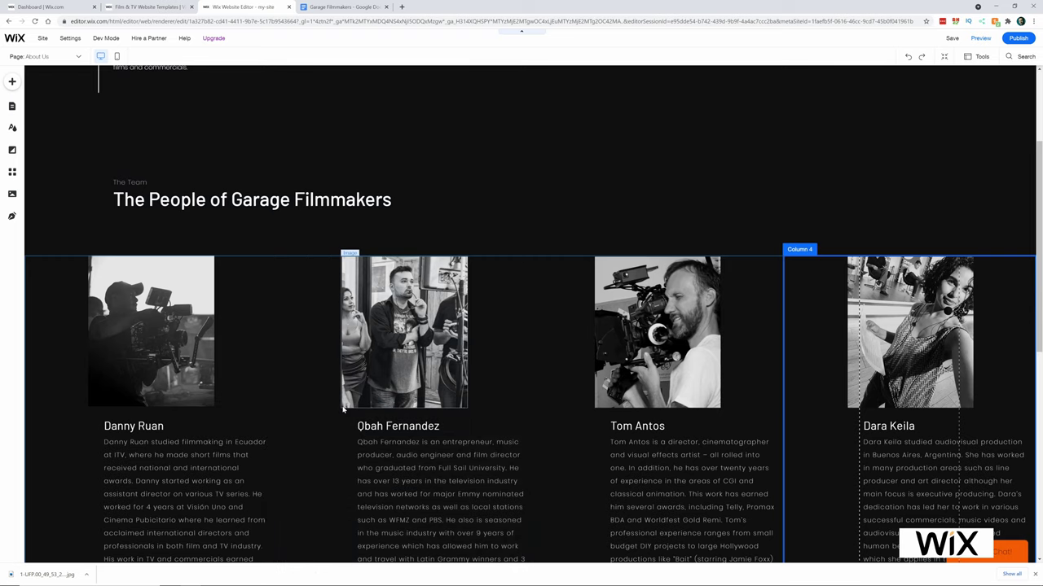
scroll(343, 410, "down", 4)
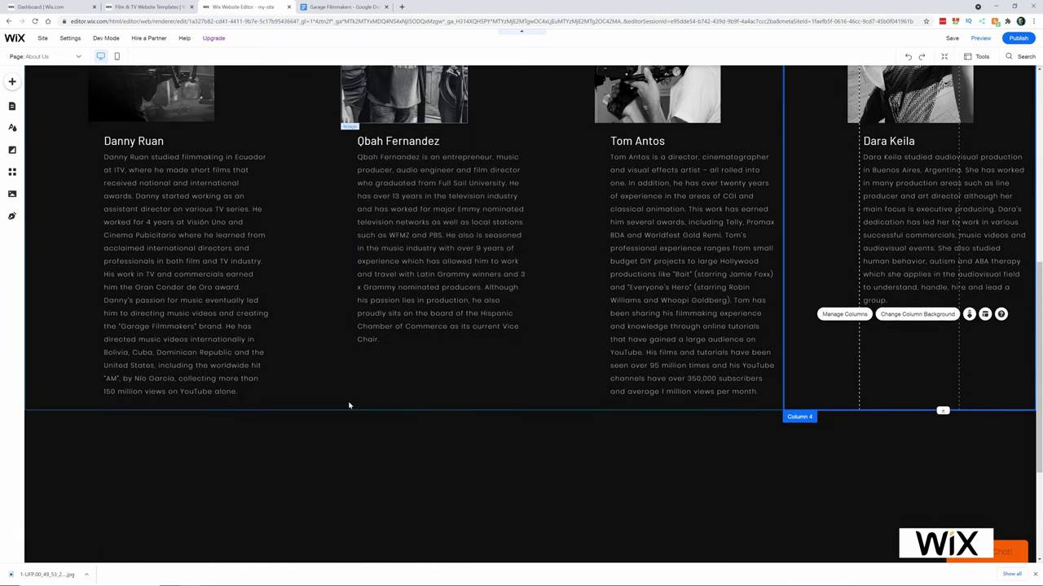
scroll(348, 404, "down", 3)
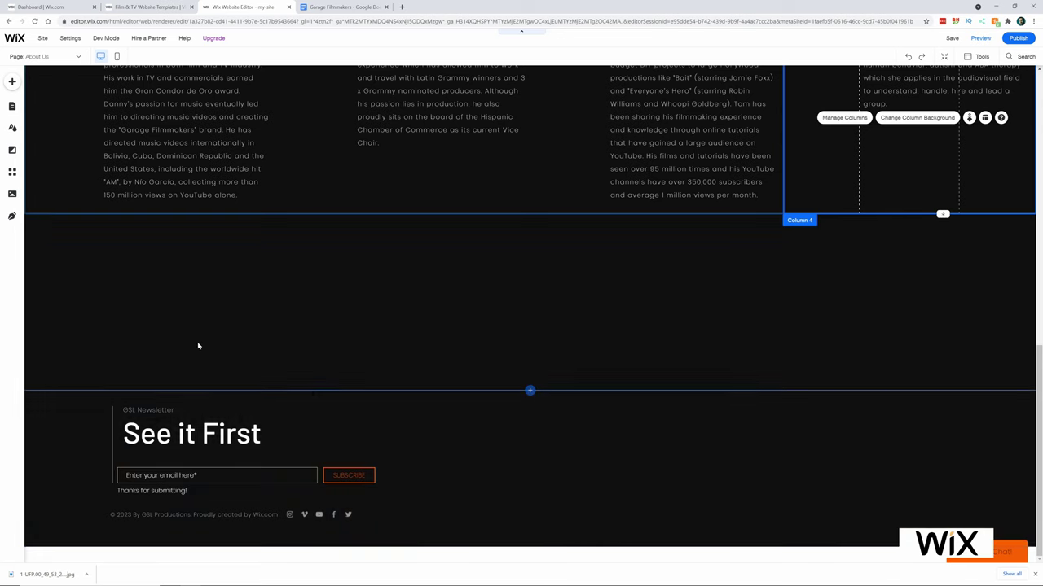
left_click(209, 378)
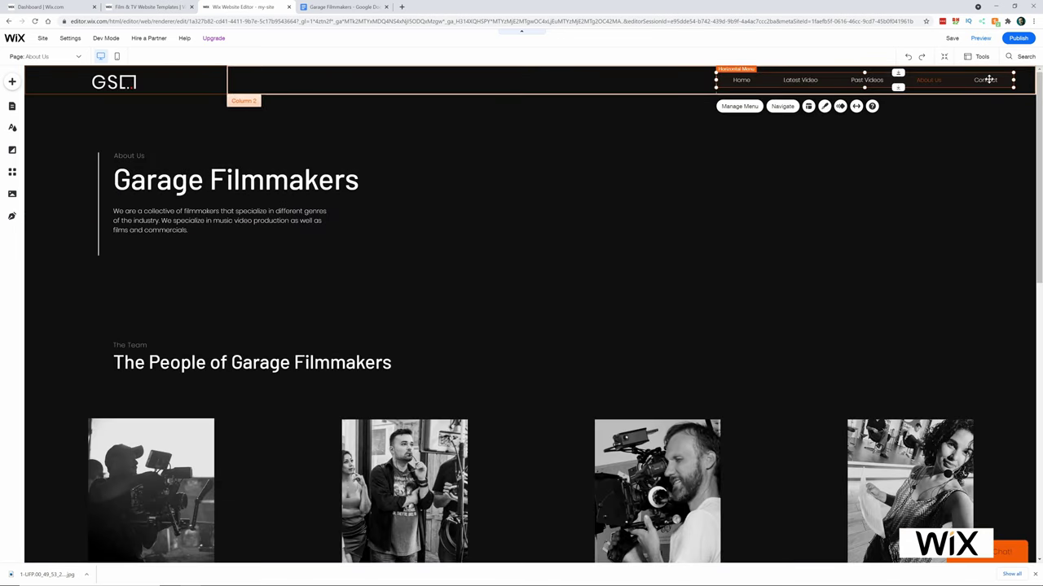
double_click(987, 79)
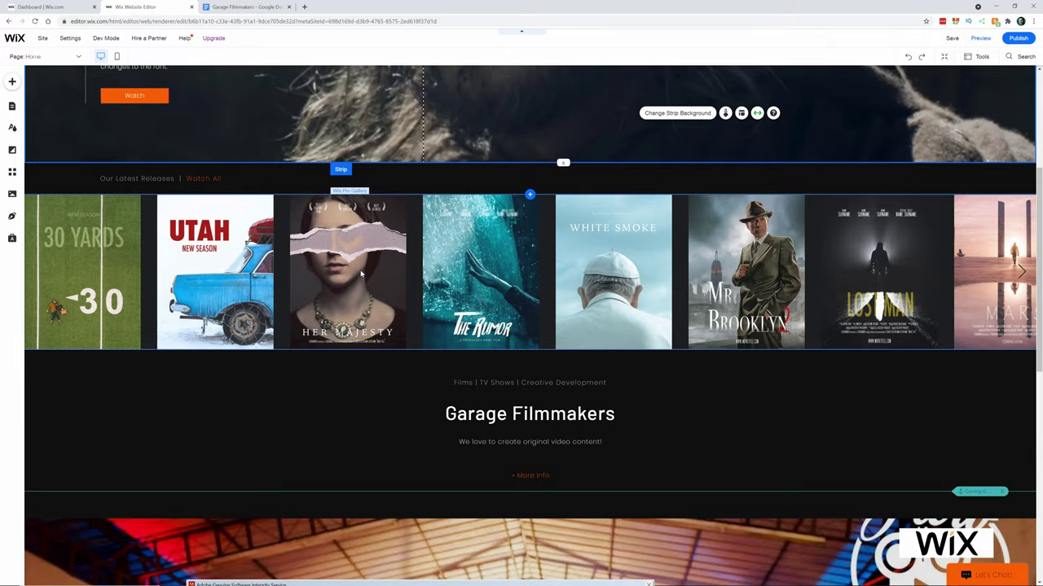
- Replace the Home page's header logo with the white "garage filmmakers new logo 2021" image uploaded from the Garage_Filmmakers folder
scroll(347, 272, "up", 3)
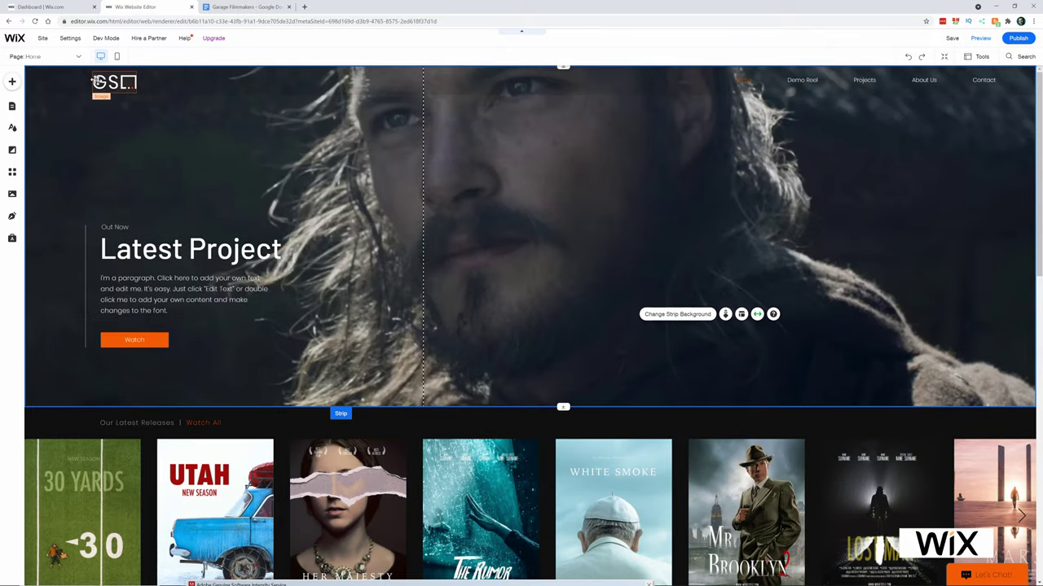
left_click(113, 82)
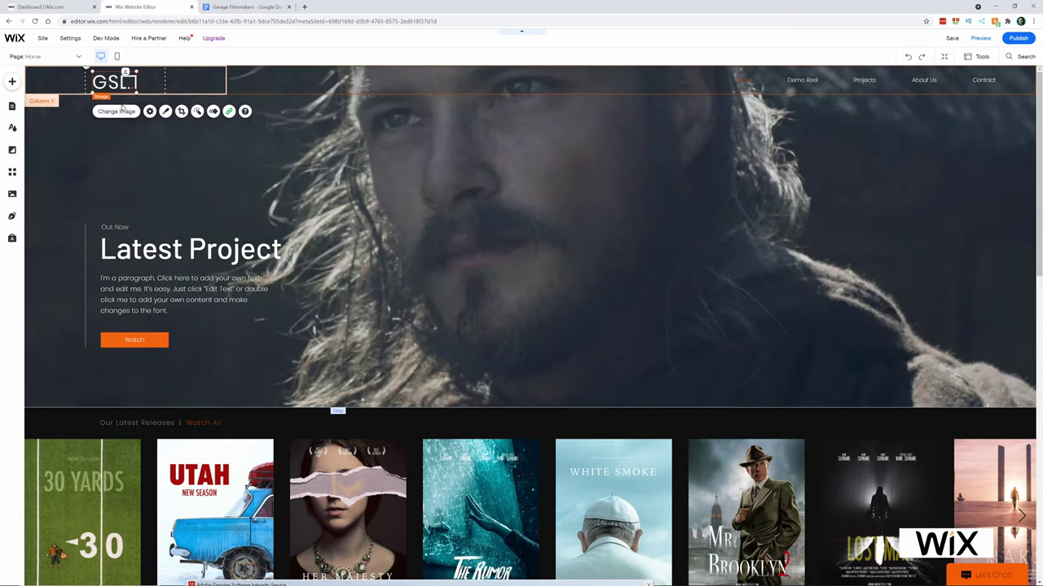
left_click(118, 111)
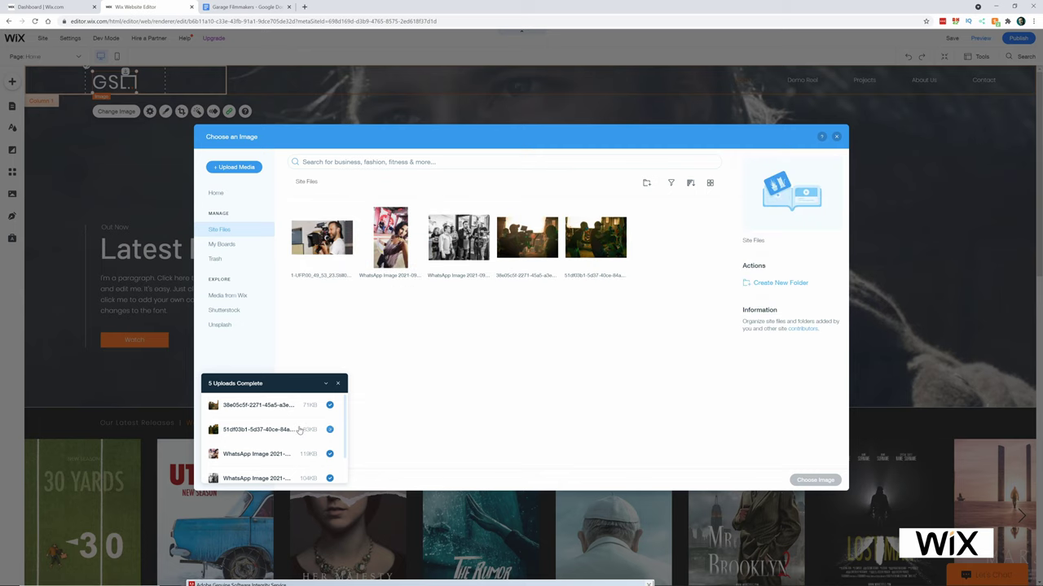
scroll(289, 432, "down", 1)
scroll(294, 428, "up", 1)
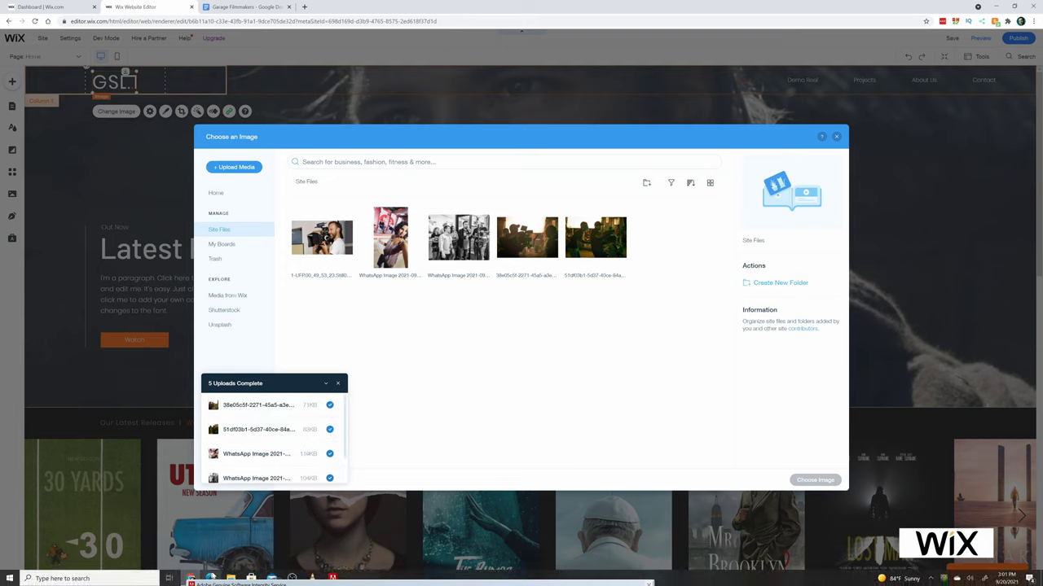
left_click(232, 578)
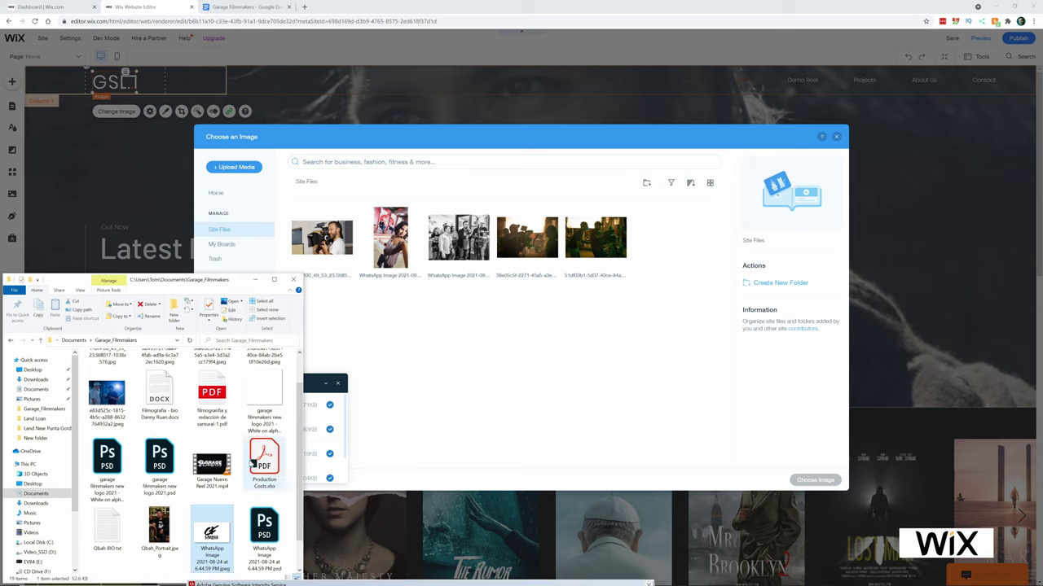
scroll(229, 492, "down", 1)
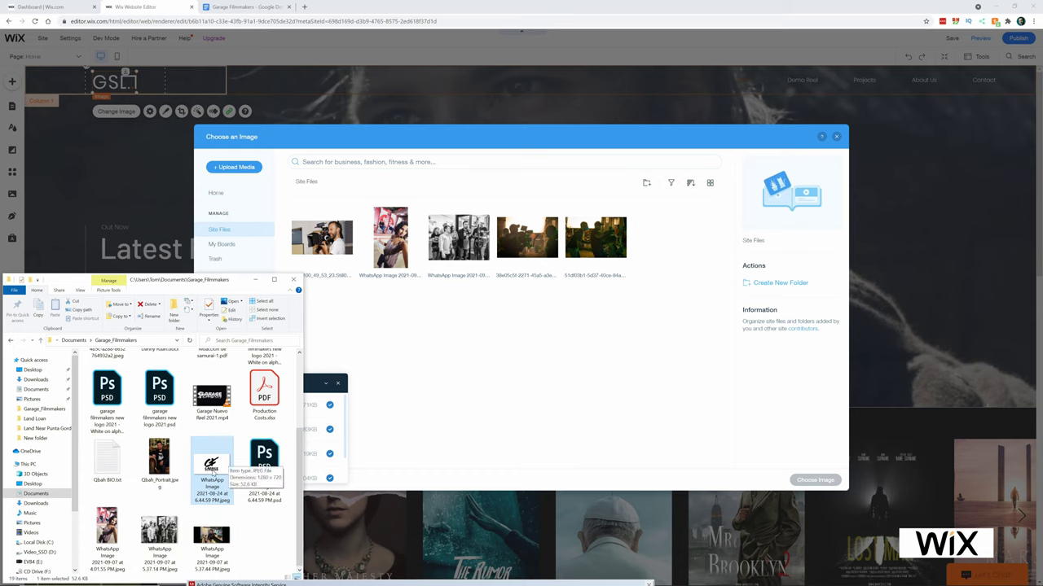
scroll(211, 469, "up", 2)
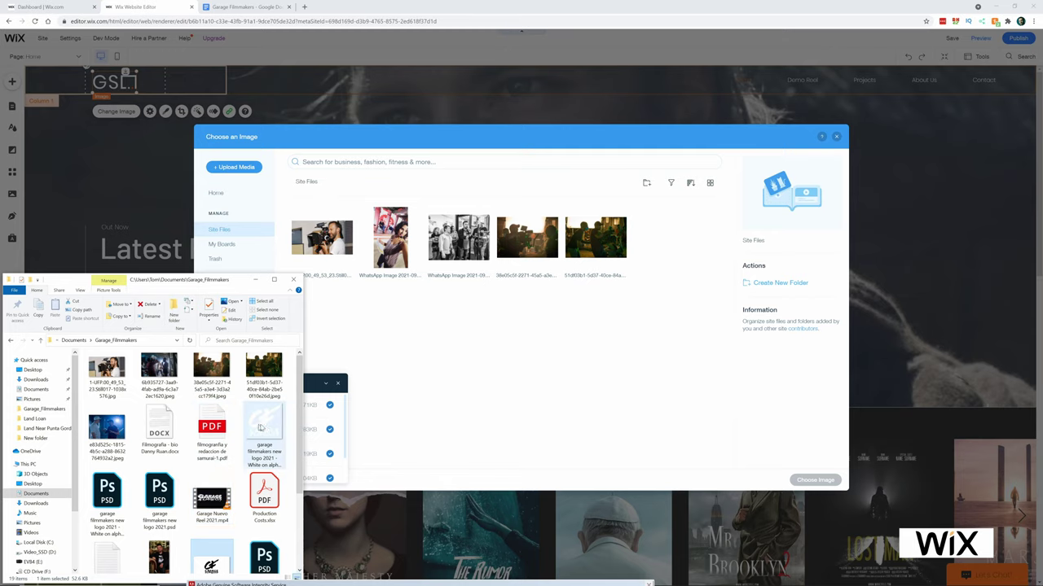
left_click_drag(265, 428, 451, 326)
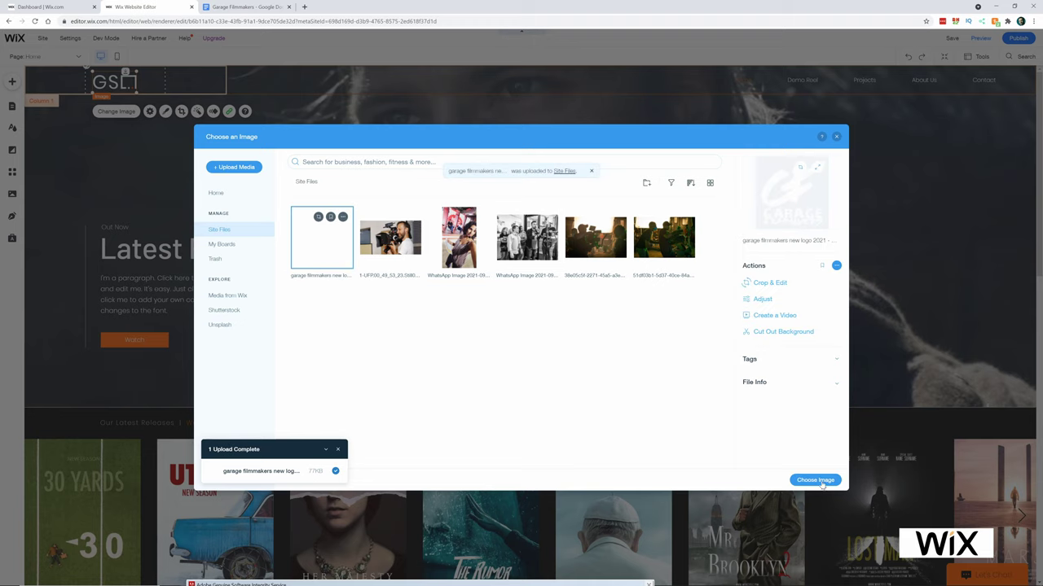
left_click(815, 481)
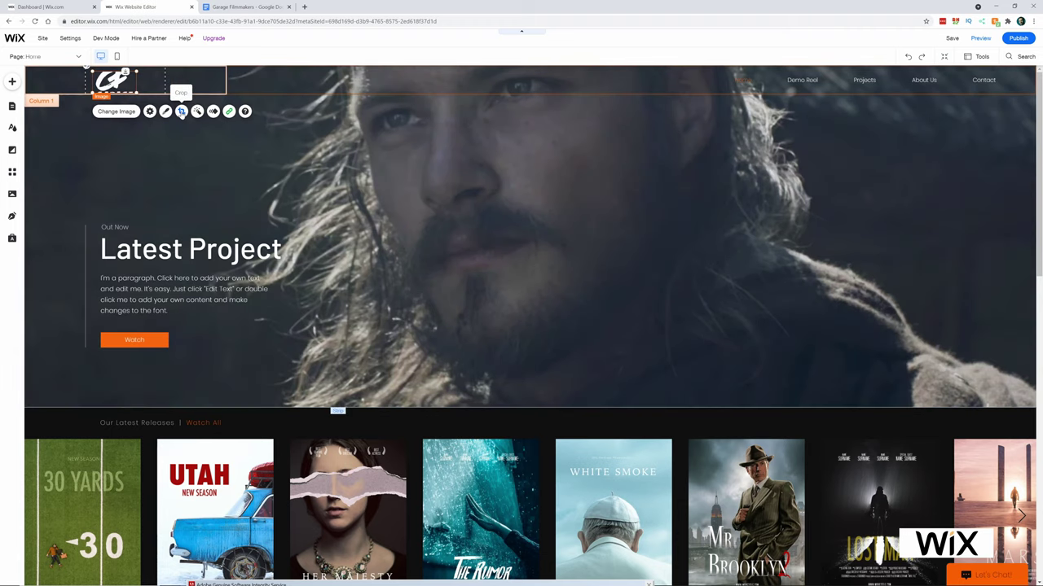
- Enlarge the header logo's crop frame to hold the whole emblem and the Garage Filmmakers lettering, and apply the crop
left_click(181, 111)
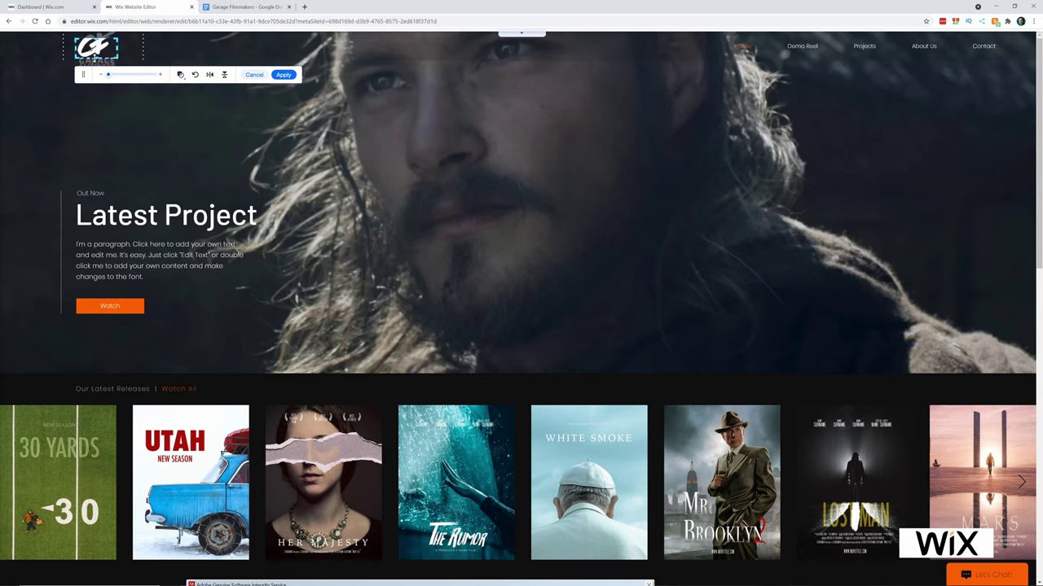
left_click_drag(96, 61, 101, 106)
left_click_drag(96, 38, 98, 4)
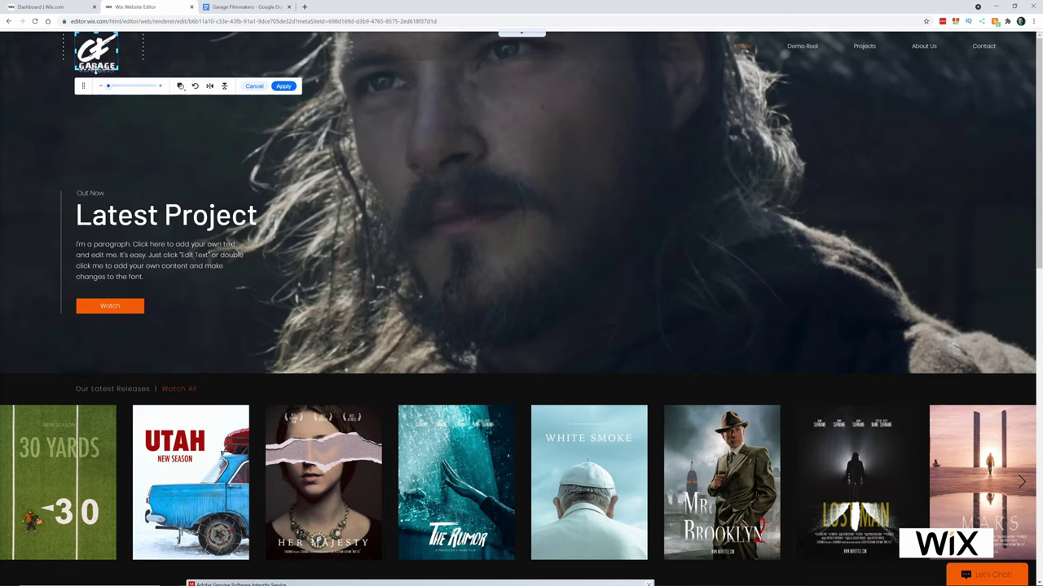
left_click_drag(96, 71, 97, 91)
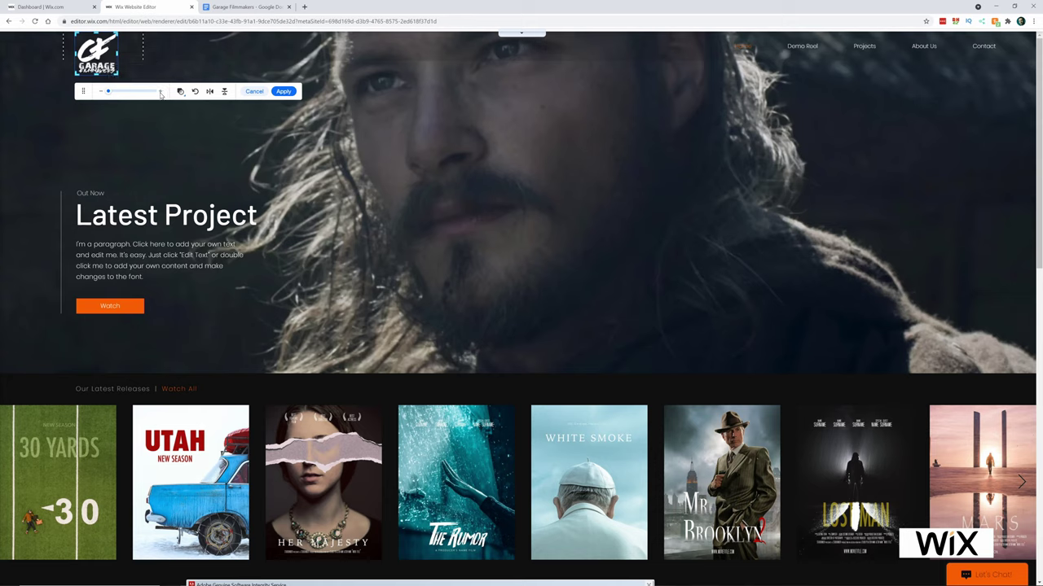
mouse_move(108, 91)
left_mouse_down()
mouse_move(130, 91)
mouse_move(108, 91)
left_mouse_up()
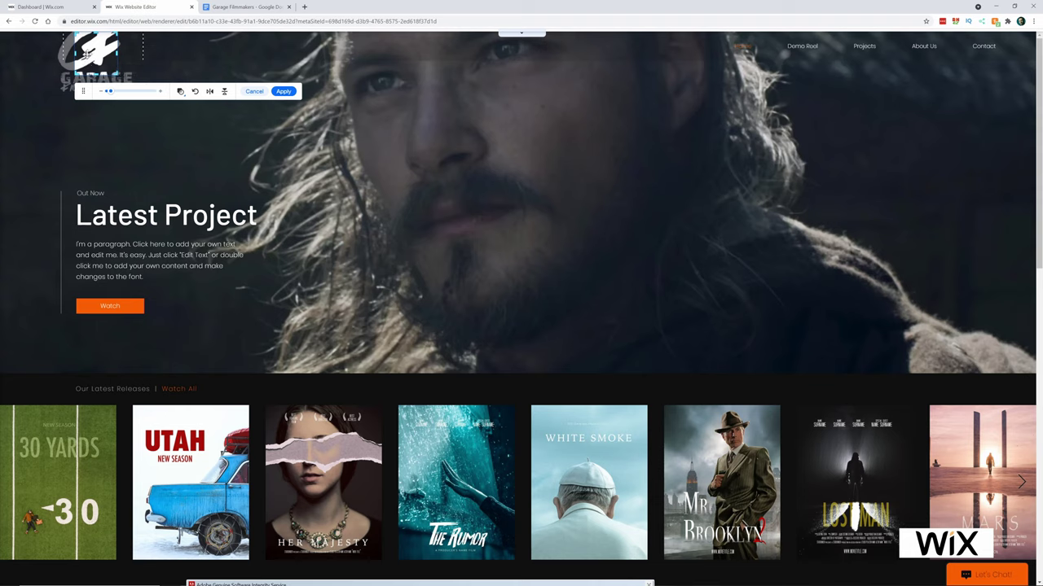
left_click_drag(87, 50, 152, 108)
left_click_drag(103, 49, 93, 59)
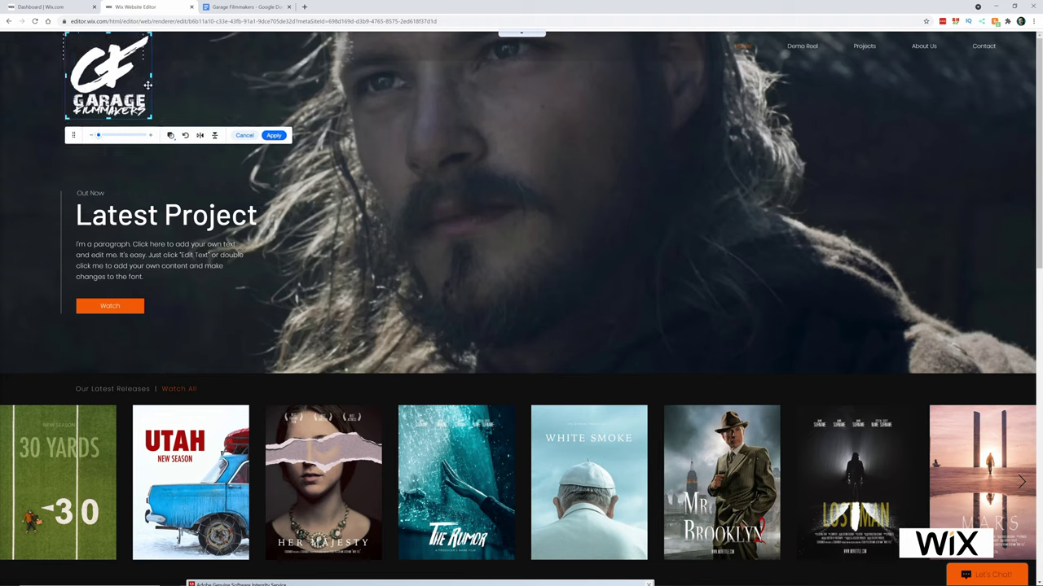
left_click(274, 136)
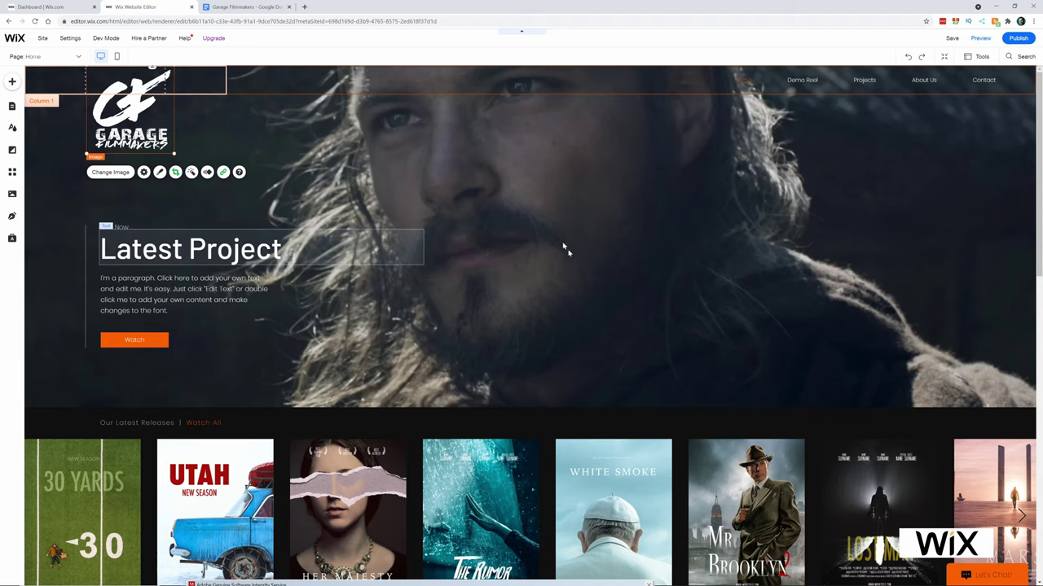
- Open the image chooser for the background of the Home page's Latest Project strip
left_click(584, 175)
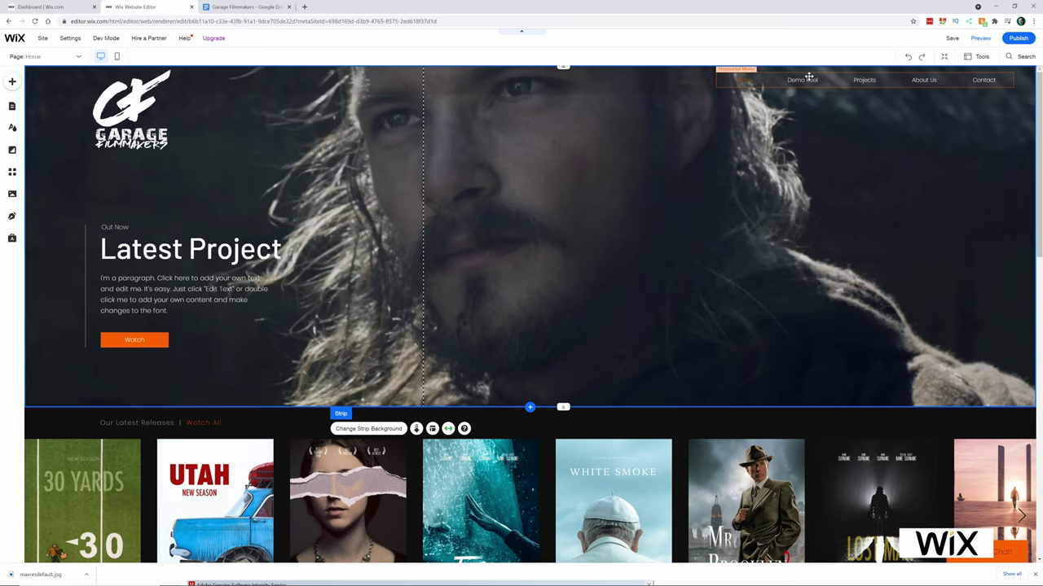
scroll(645, 302, "down", 5)
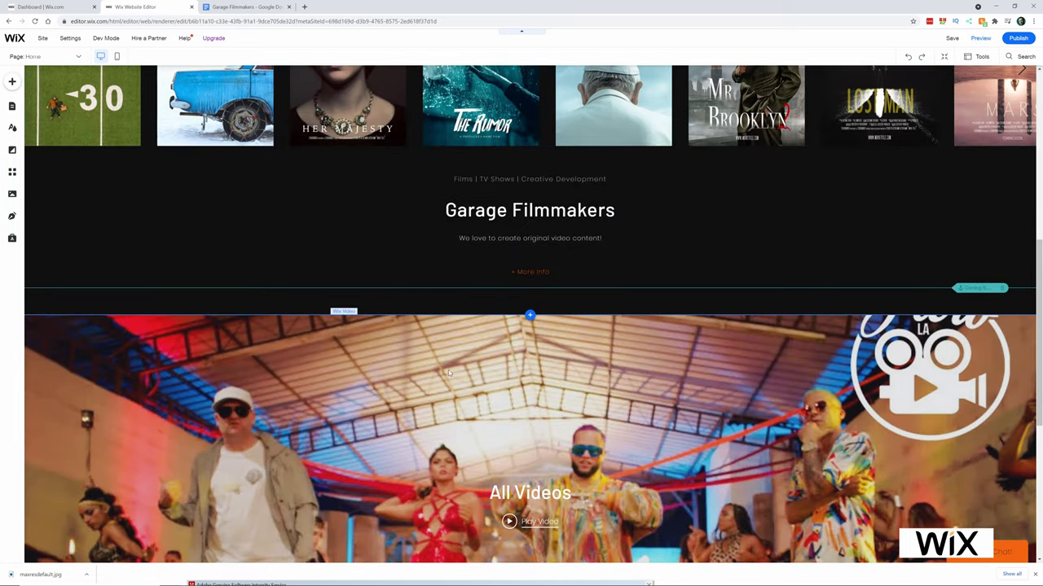
scroll(447, 403, "down", 2)
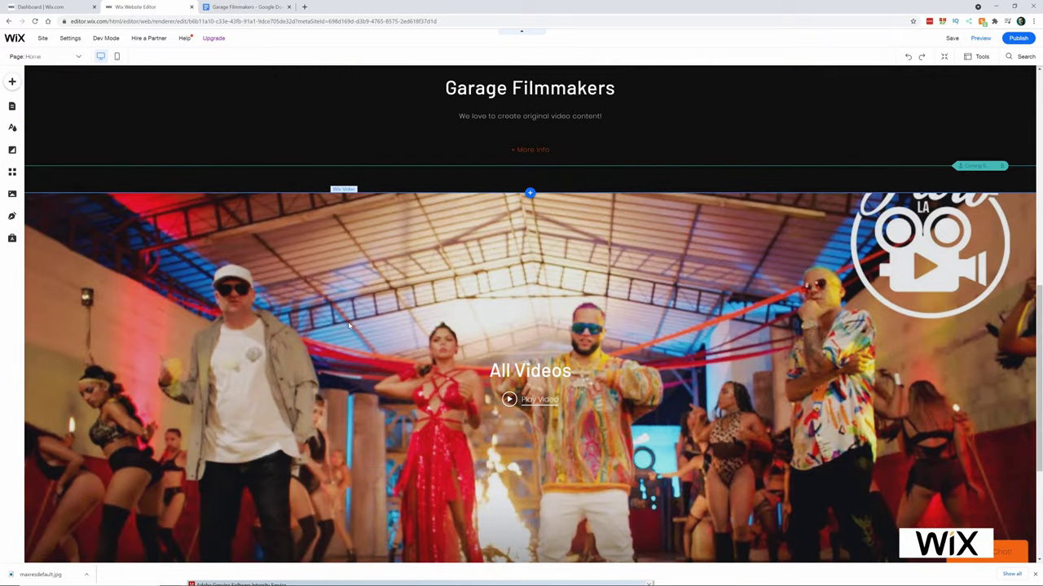
scroll(348, 326, "up", 7)
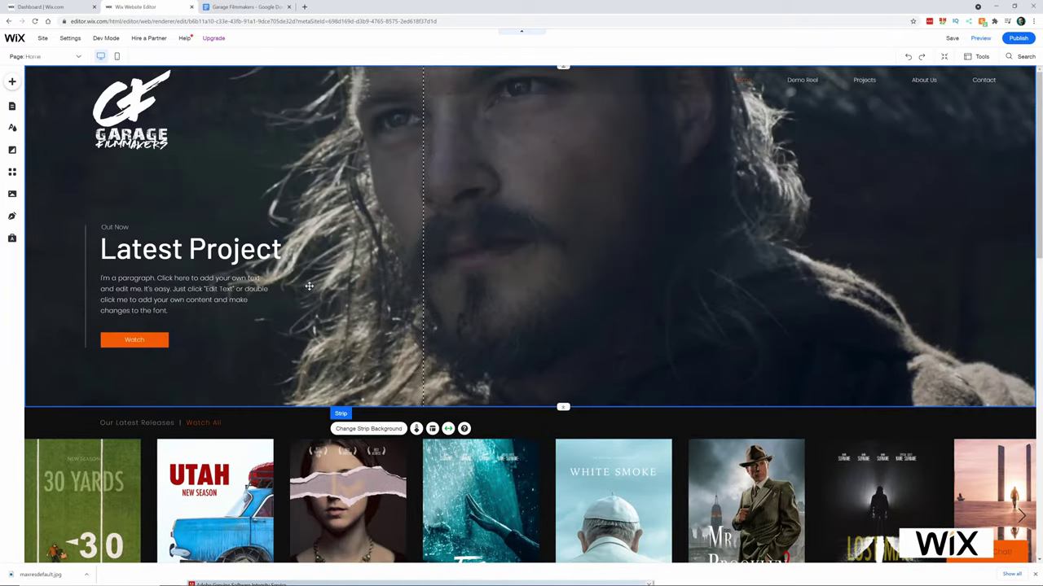
left_click(367, 305)
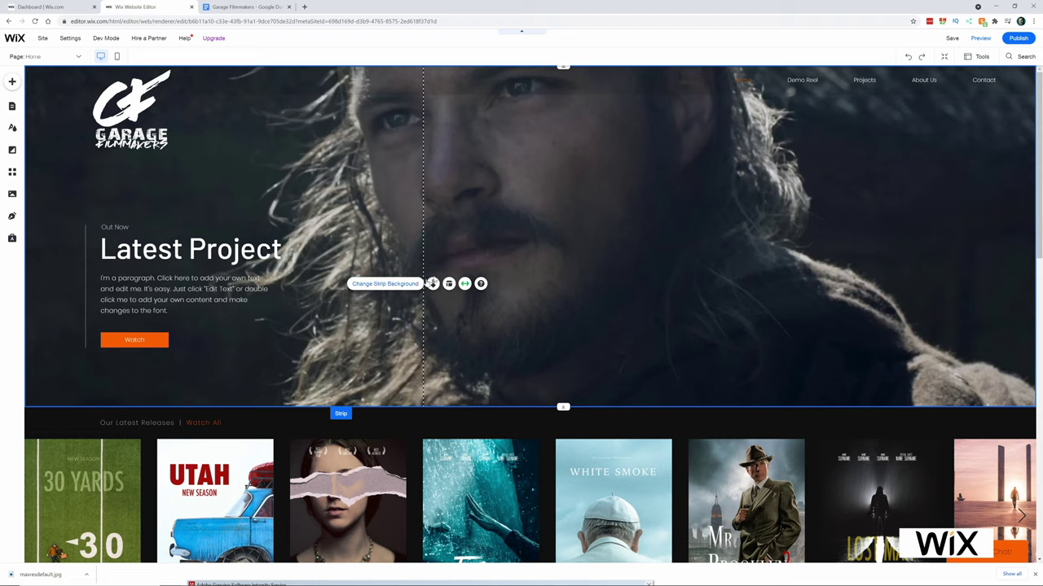
left_click(358, 300)
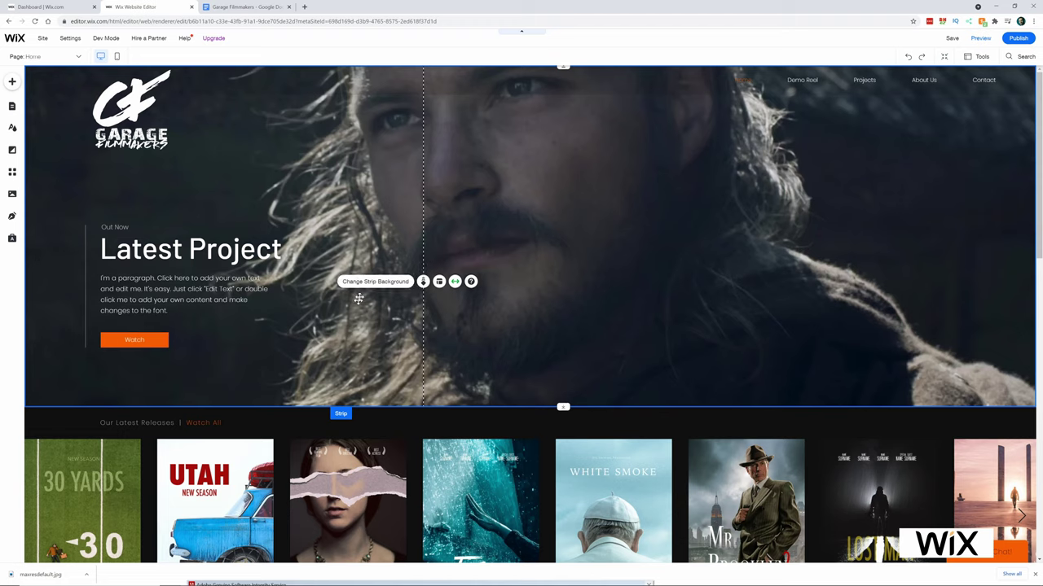
left_click(375, 281)
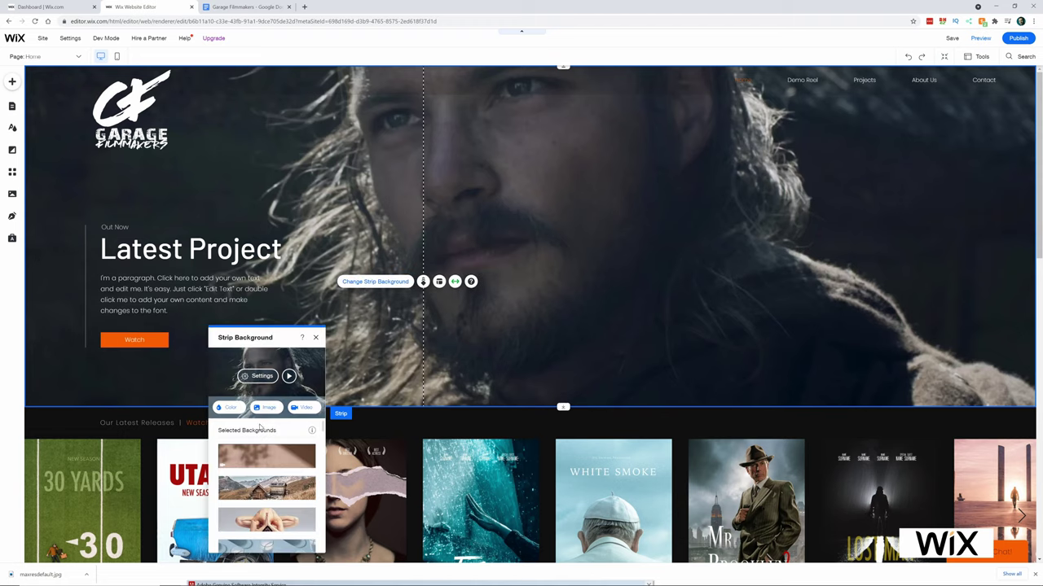
left_click(265, 407)
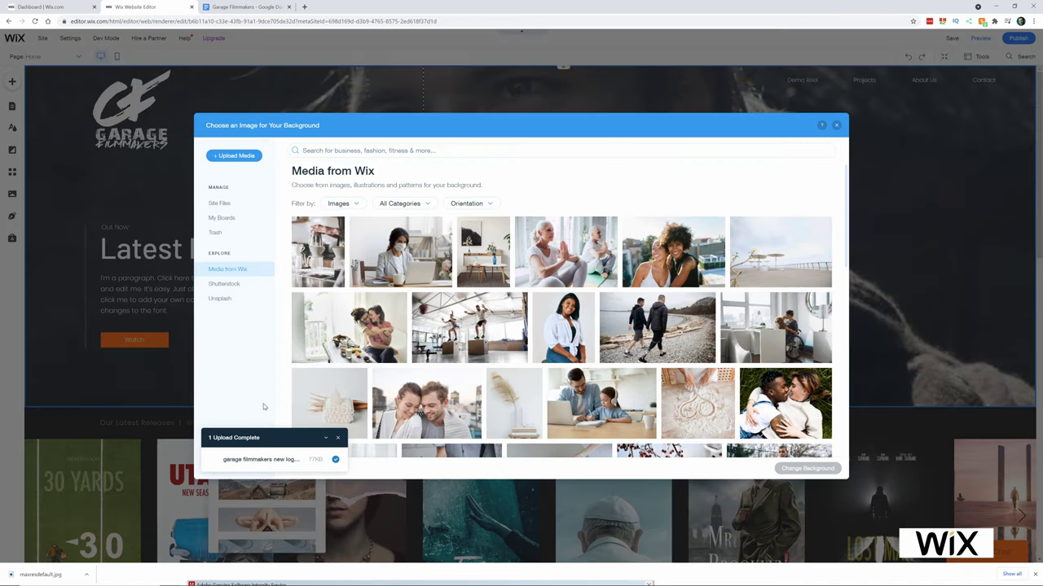
- Upload maxresdefault.jpg from the Garage_Filmmakers folder and set it as the Latest Project strip's background image
left_click(233, 156)
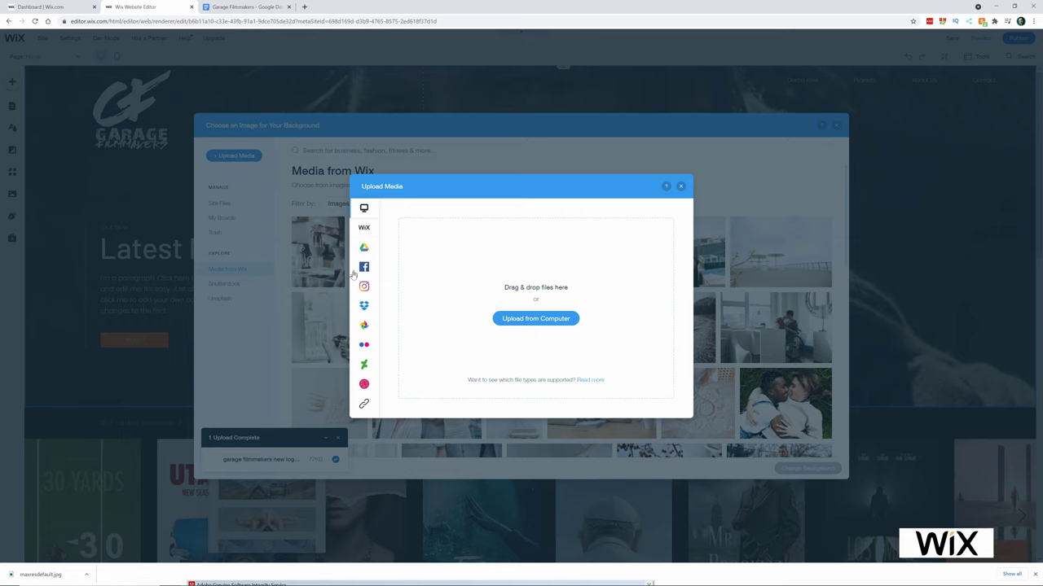
mouse_move(233, 580)
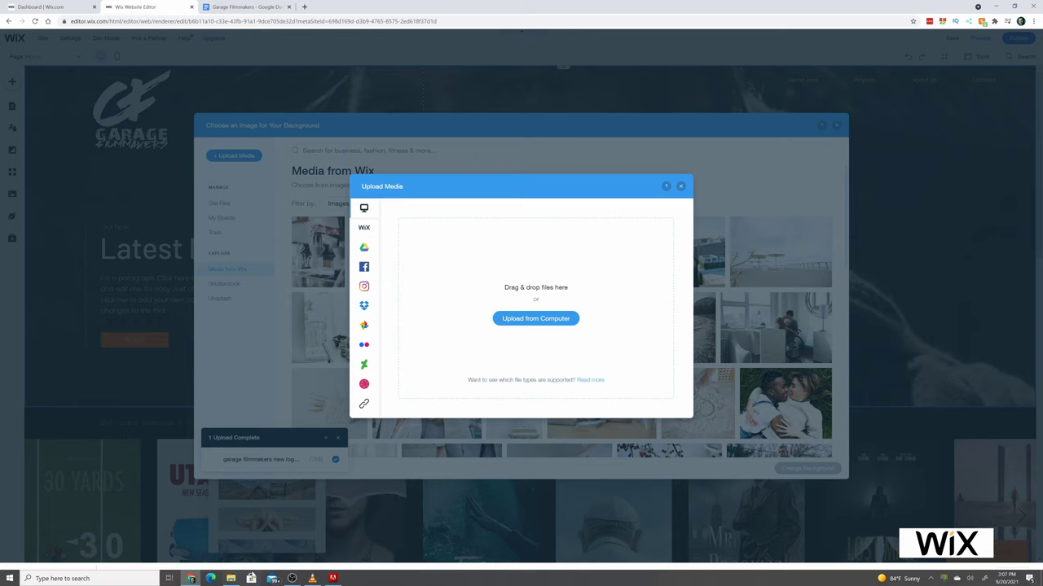
left_click(231, 578)
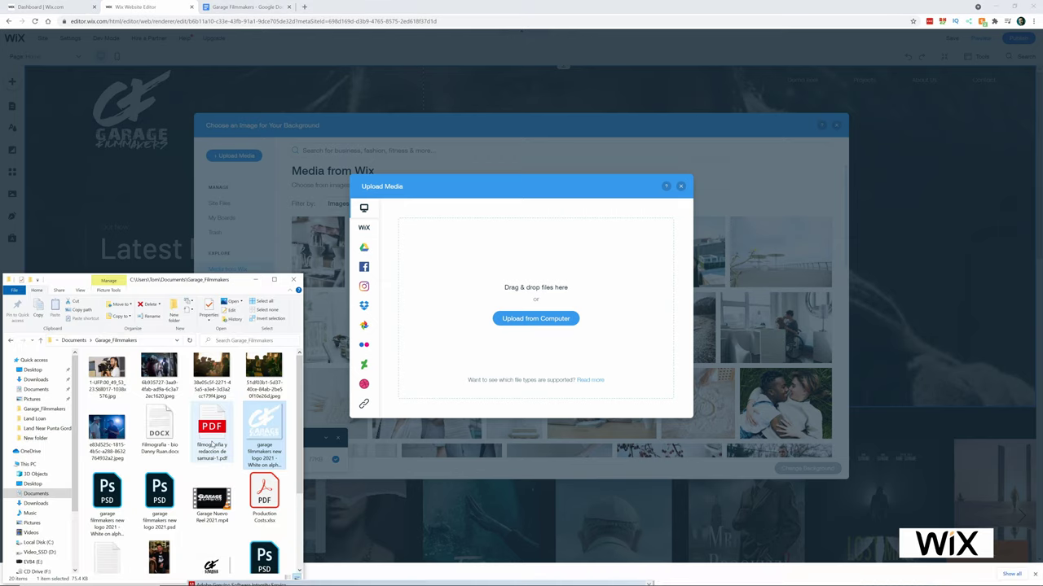
scroll(213, 445, "down", 2)
left_click_drag(263, 533, 445, 322)
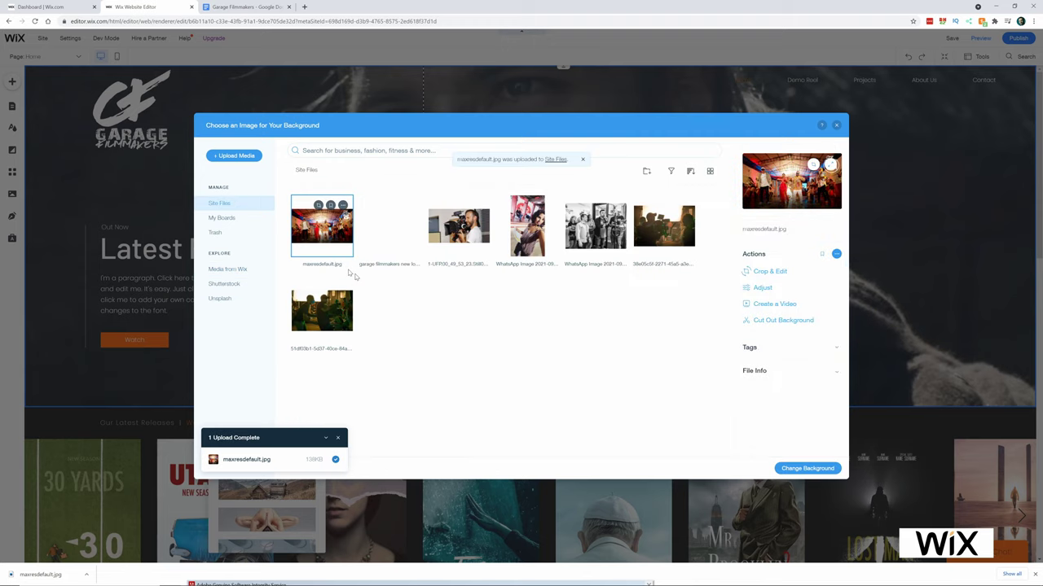
left_click(803, 470)
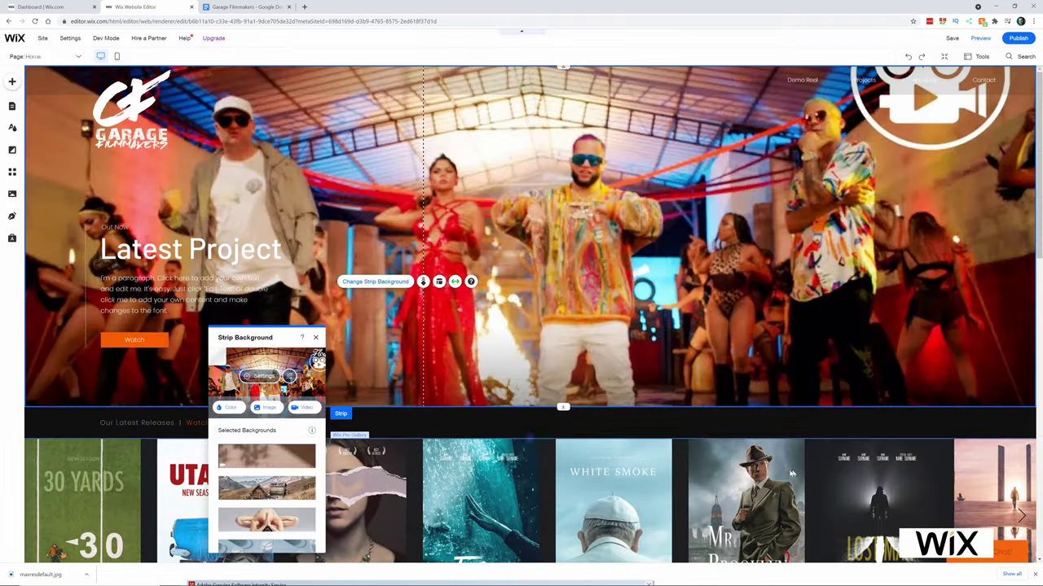
- Replace the placeholder paragraph under Latest Project with the music video title "Se Prendió", credited to Nio García, Casper Magico, Juan Magan and their co-artist
left_click(105, 278)
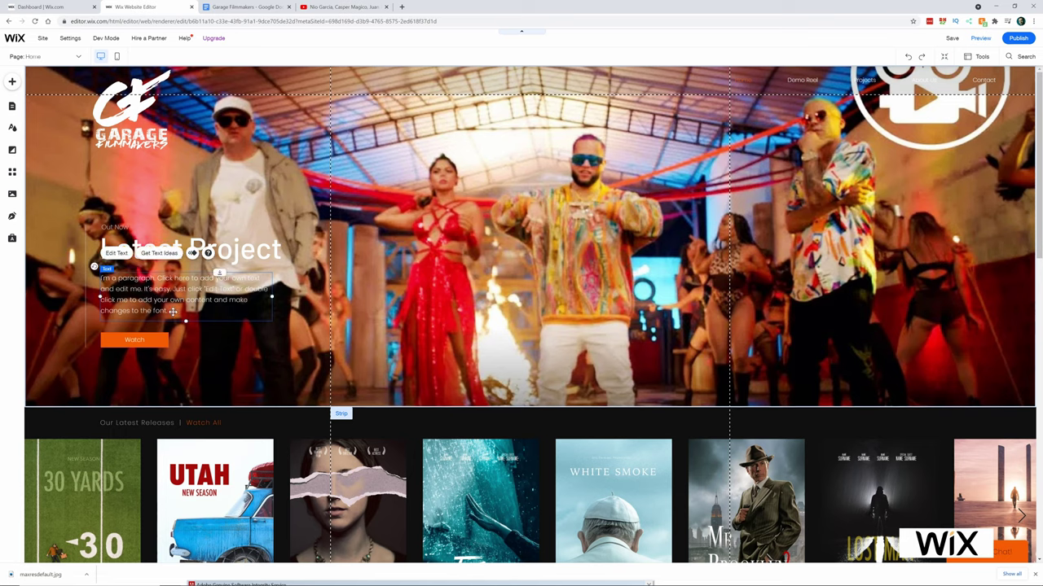
double_click(173, 311)
type("Nio Garcia, Casper Magico, Juan Magan & 3 Flow - Se Prendió")
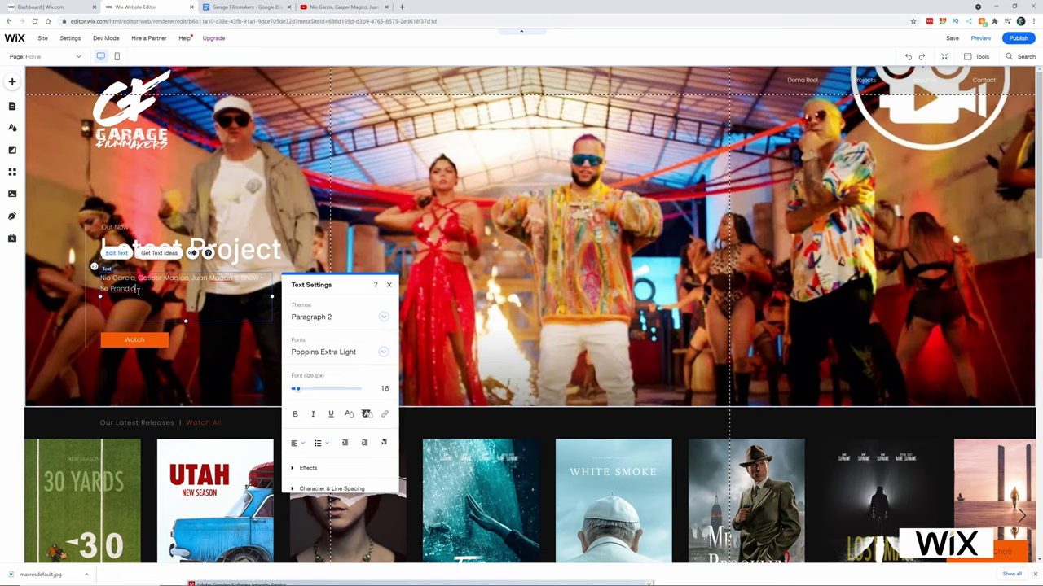
left_click(104, 327)
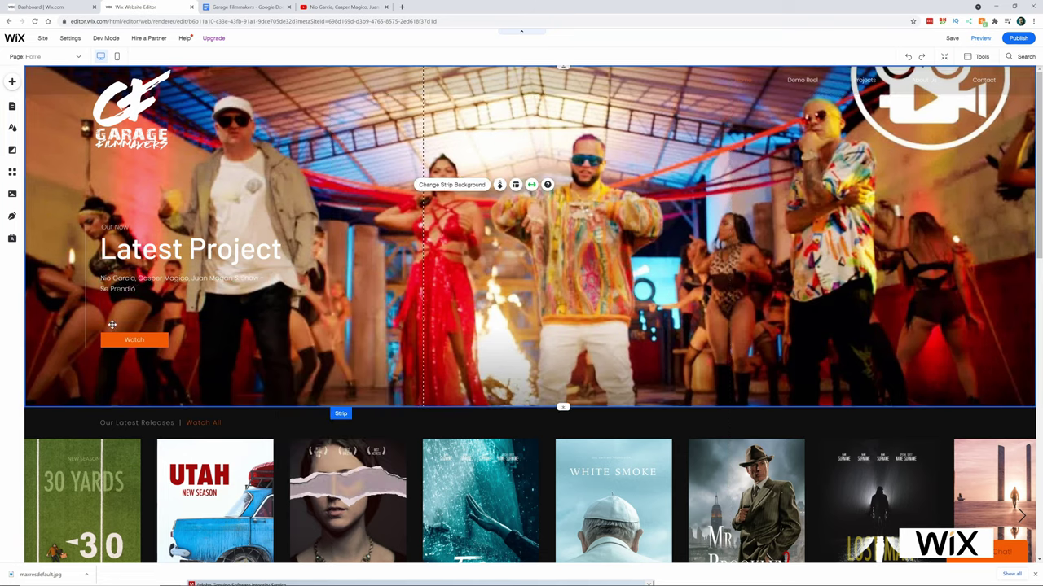
- Move the Watch button up to sit directly beneath the song credits in the Latest Project strip
left_click(96, 337)
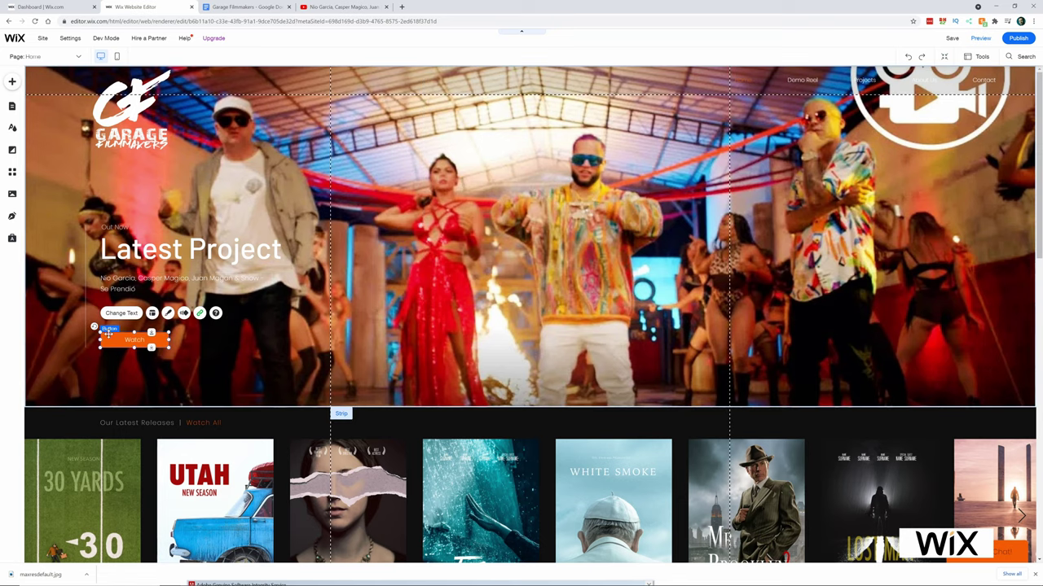
left_click_drag(109, 335, 108, 310)
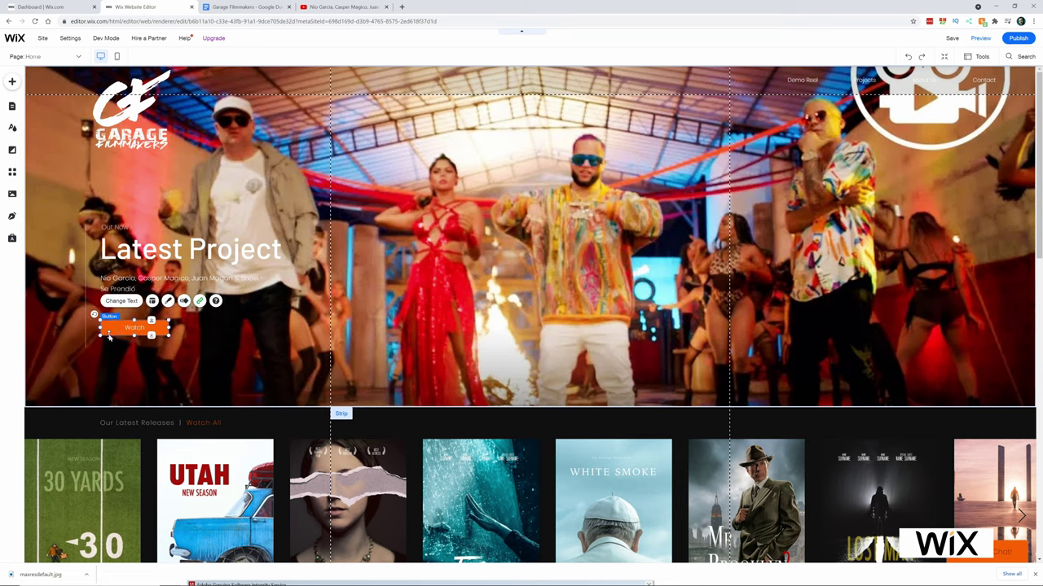
left_click_drag(138, 356, 135, 352)
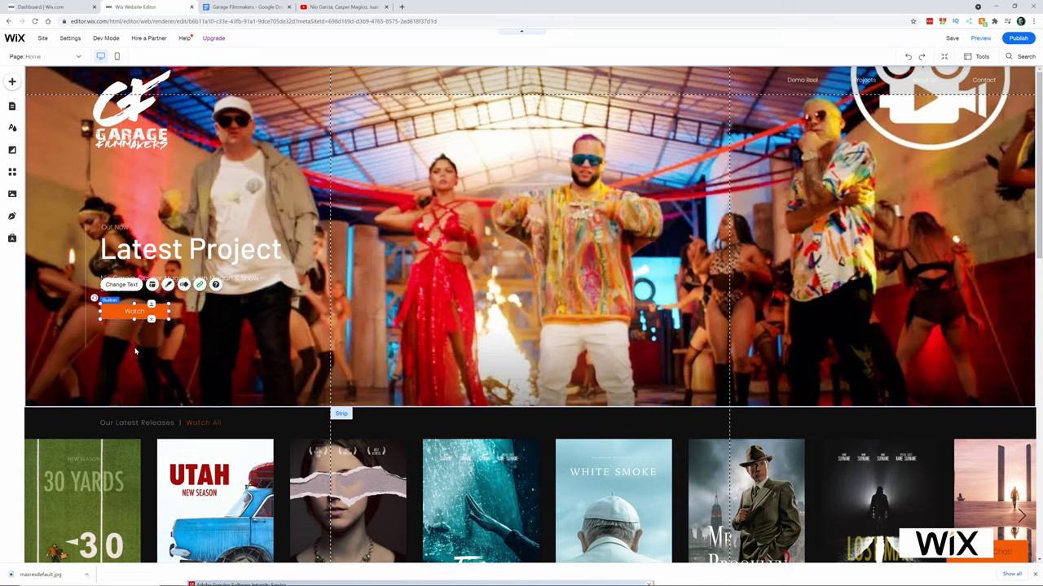
left_click(135, 352)
- Shorten the vertical line beside the Latest Project text to about 244 px, ending just below the Watch button
left_click(84, 351)
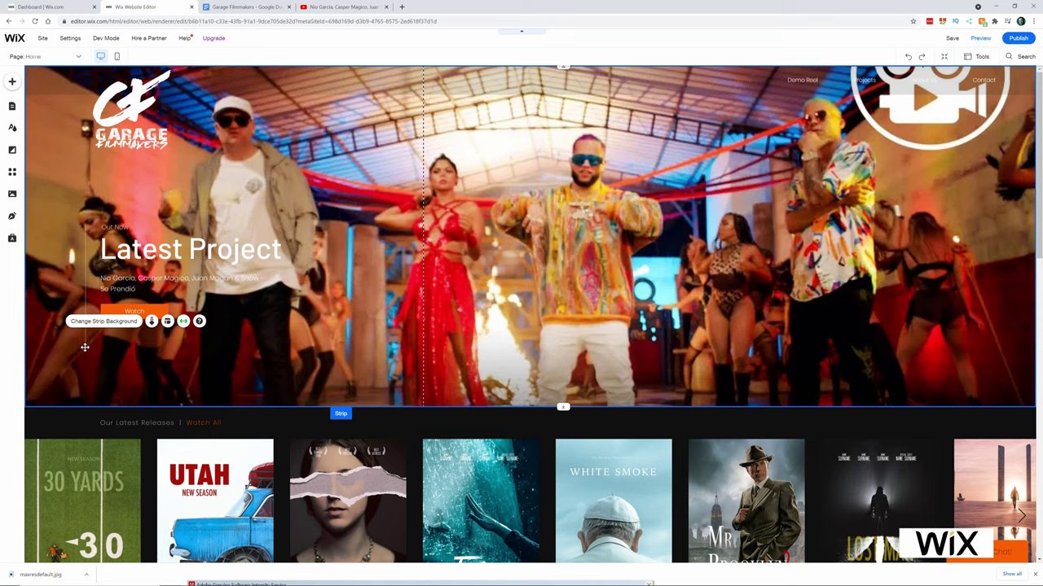
left_click(84, 345)
left_click_drag(84, 346, 85, 339)
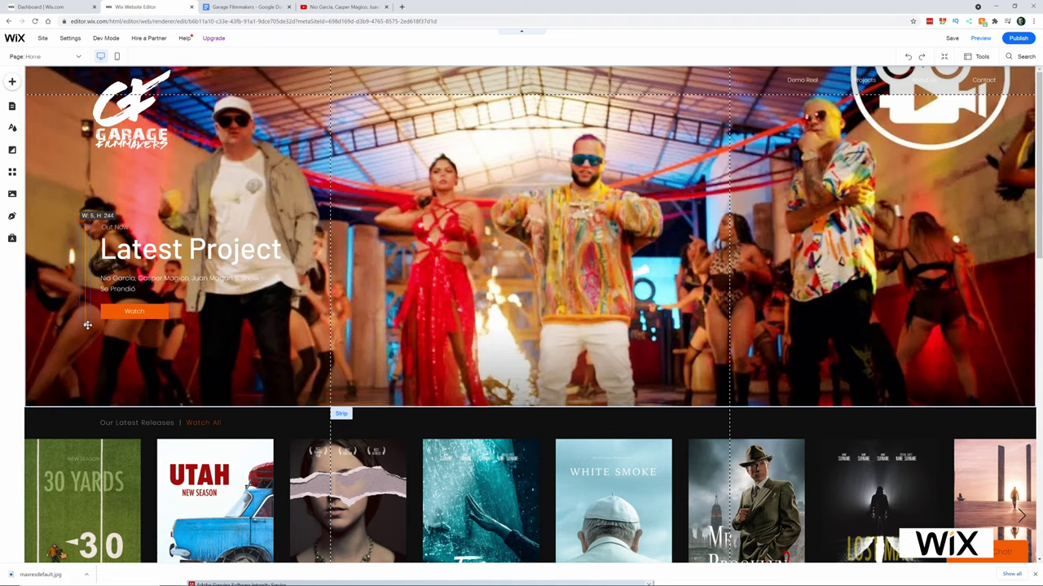
left_click_drag(87, 325, 88, 325)
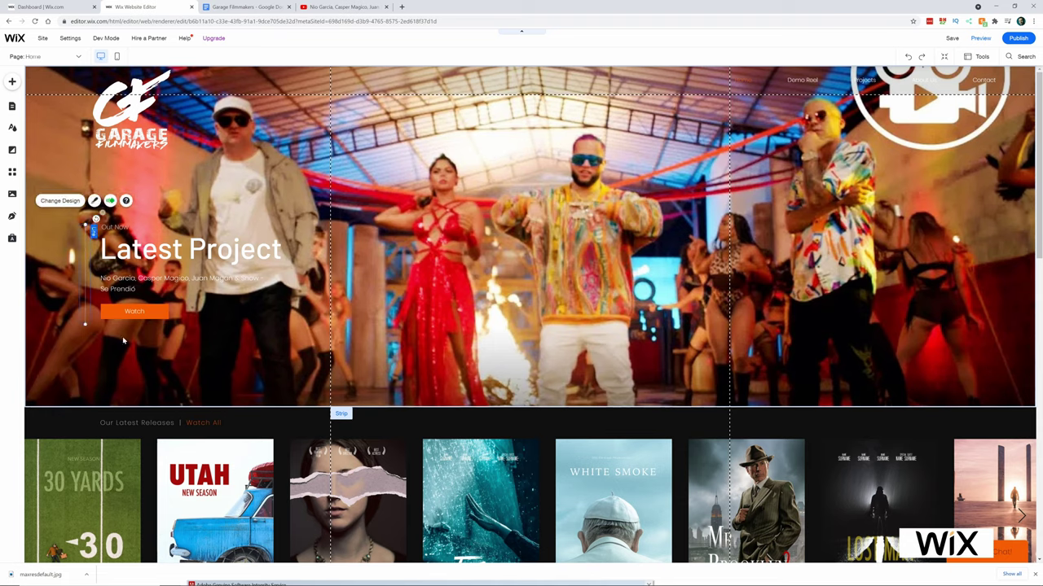
left_click(108, 337)
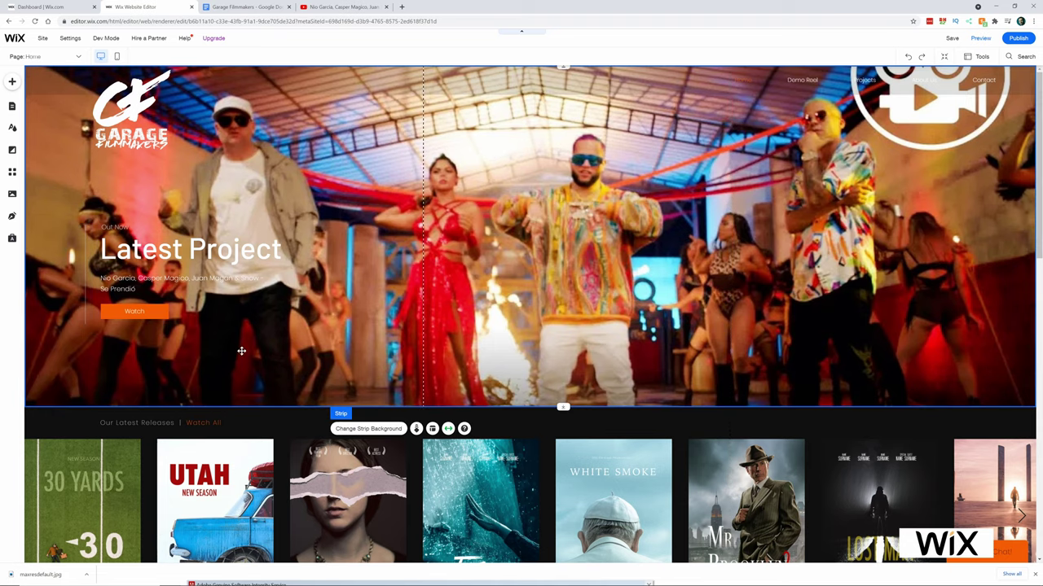
- Upload the Garage Nuevo Reel 2021 video from the computer to the Video Library used by the Home page's video section
scroll(241, 351, "down", 10)
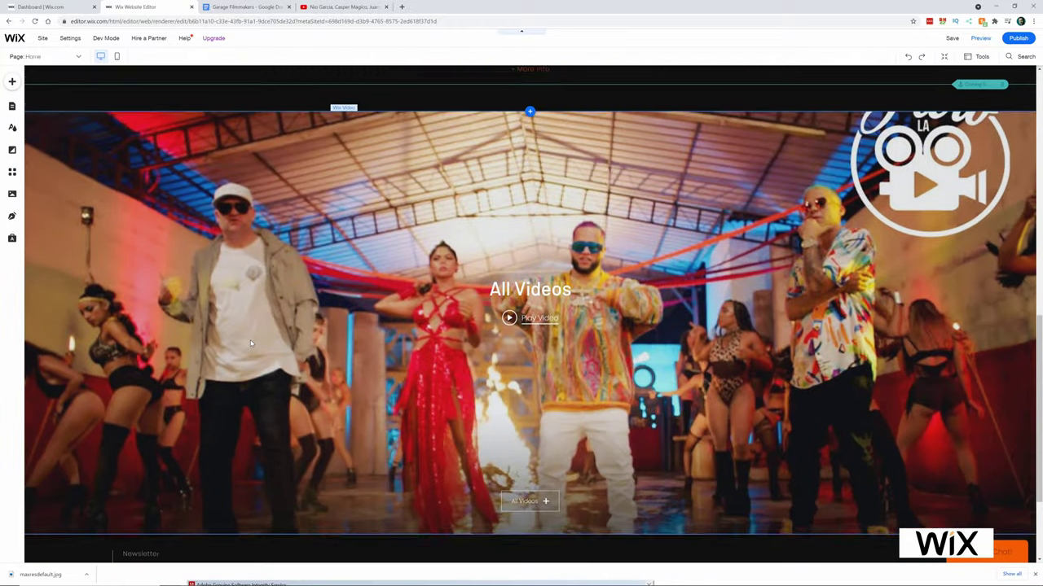
scroll(251, 343, "down", 1)
scroll(489, 326, "up", 2)
scroll(617, 318, "down", 2)
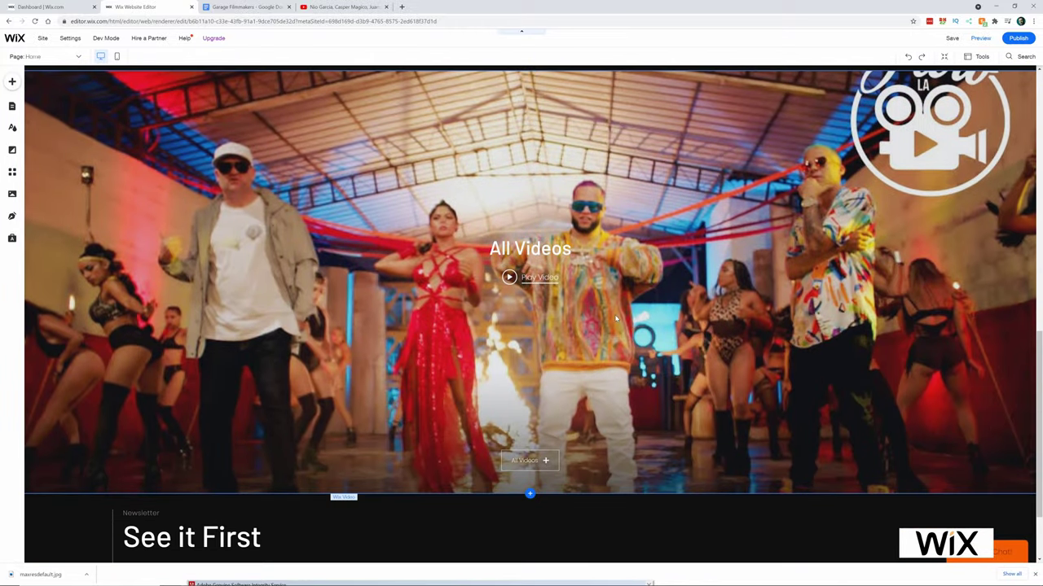
left_click(544, 356)
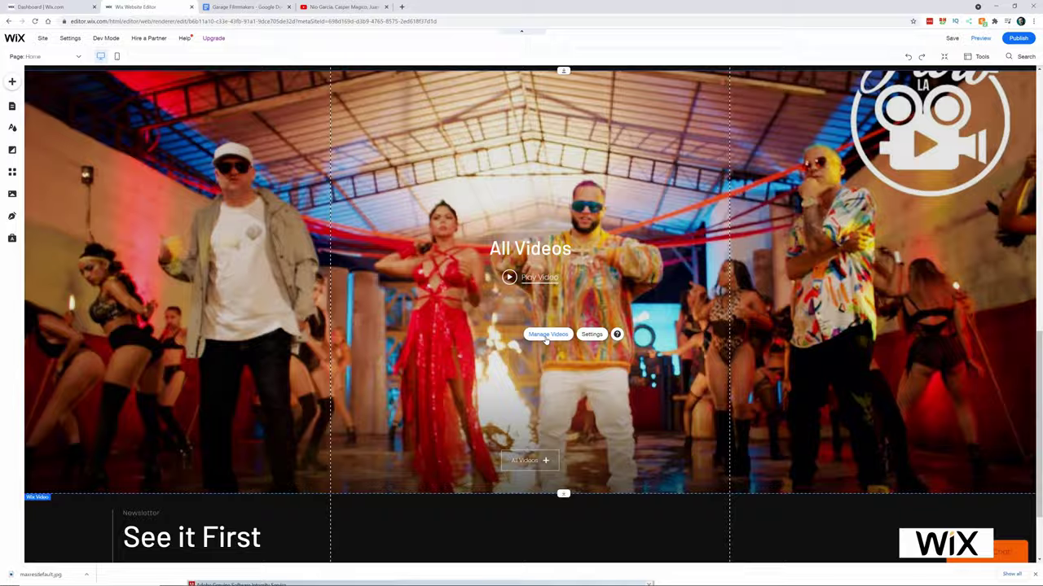
left_click(546, 336)
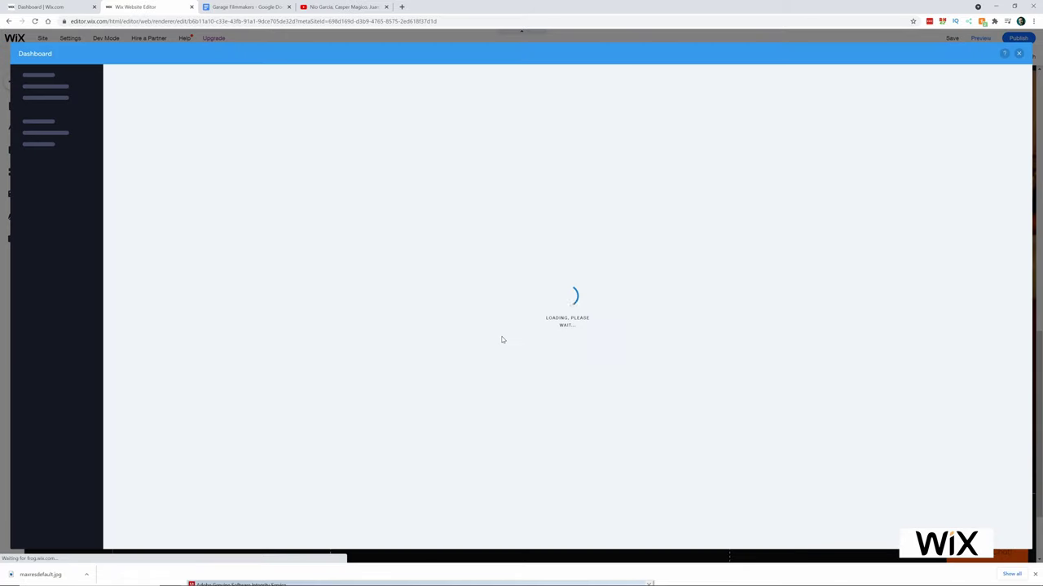
left_click(730, 86)
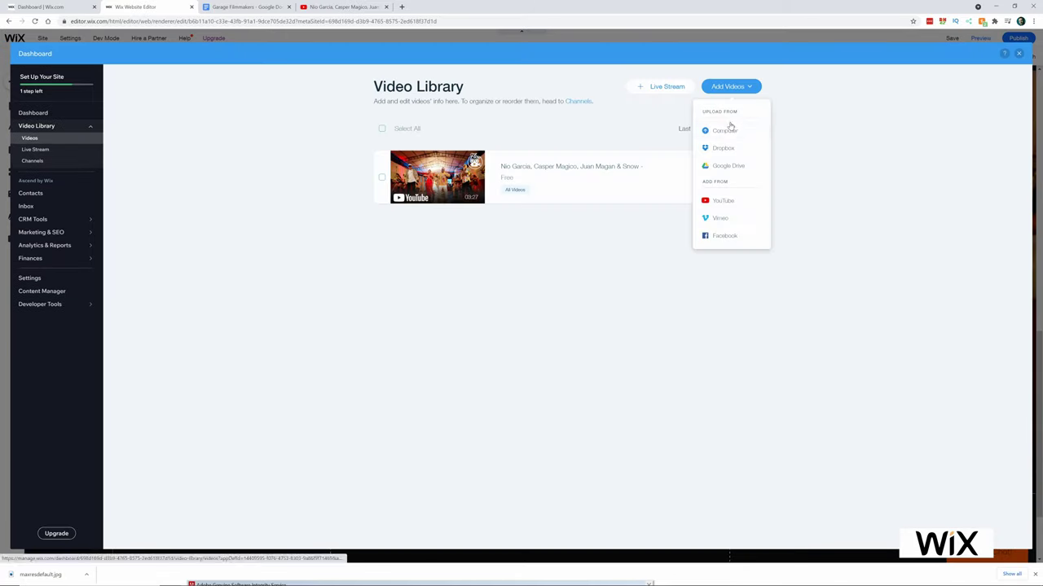
left_click(724, 130)
left_click(231, 141)
double_click(184, 143)
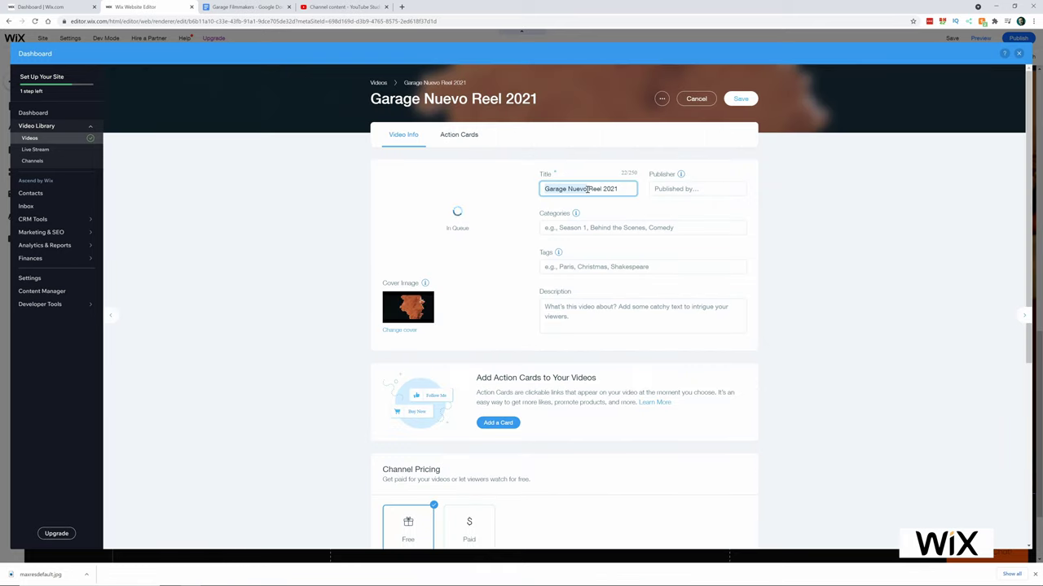
- Change the uploaded video's title to "Garage Filmmakers Demo Reel 2021"
type("Demo")
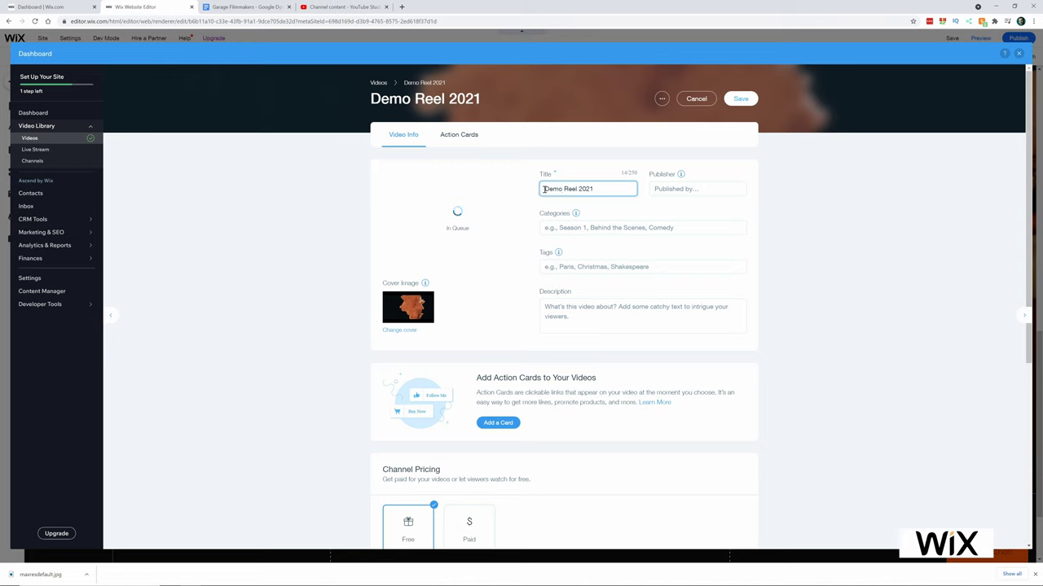
type("Garage Fil")
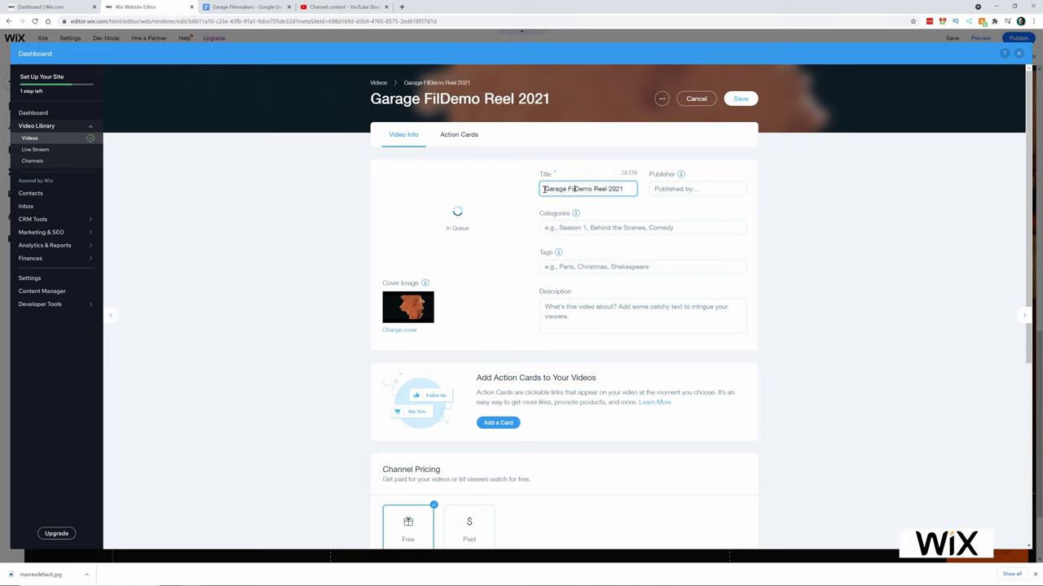
type("mmakers")
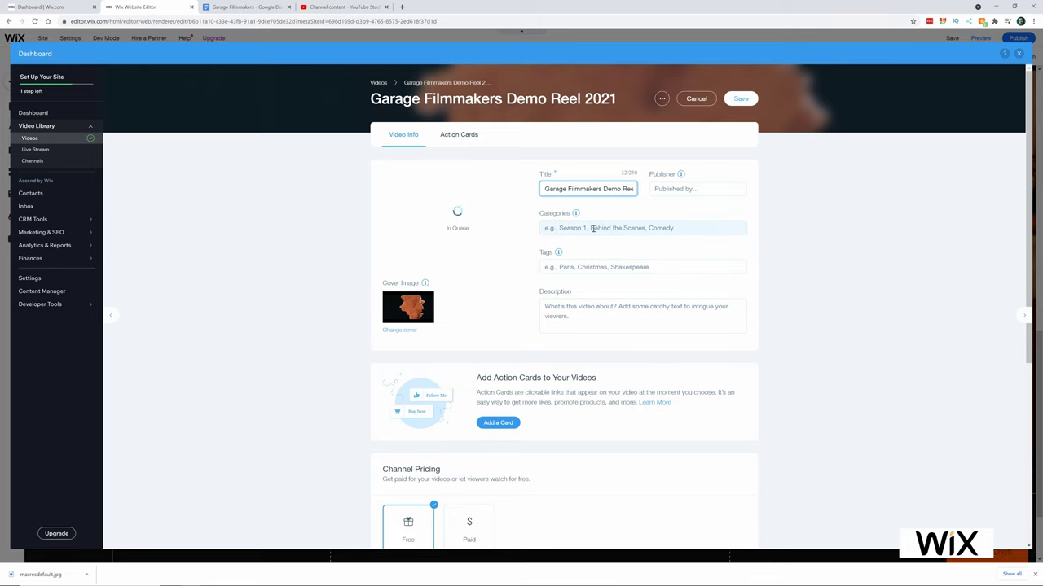
- Set the boombox frame as the video's cover, add the description "Collection of Music Videos produced by Garage Filmmakers", and save the video
left_click(401, 330)
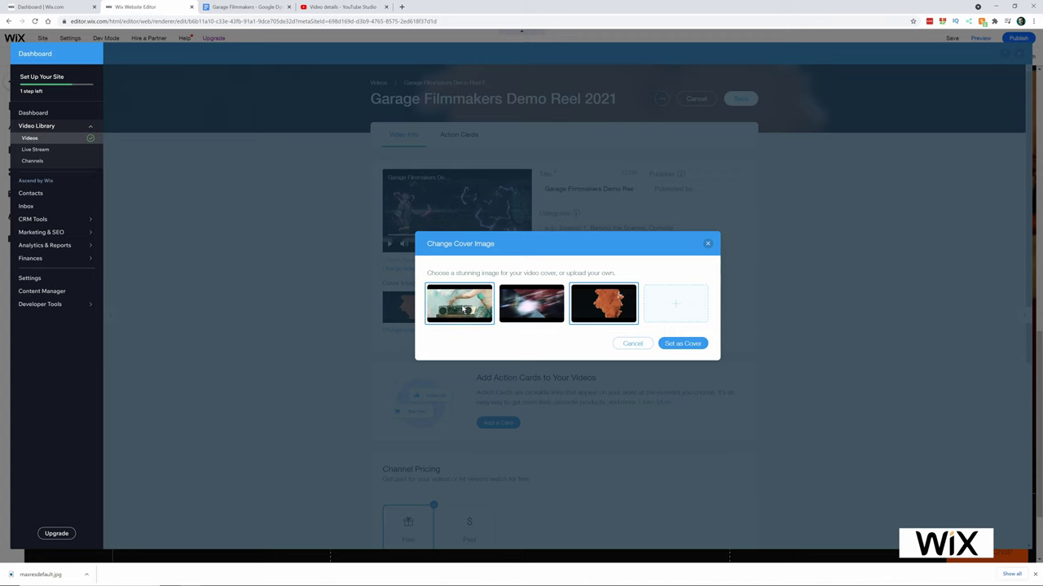
left_click(680, 345)
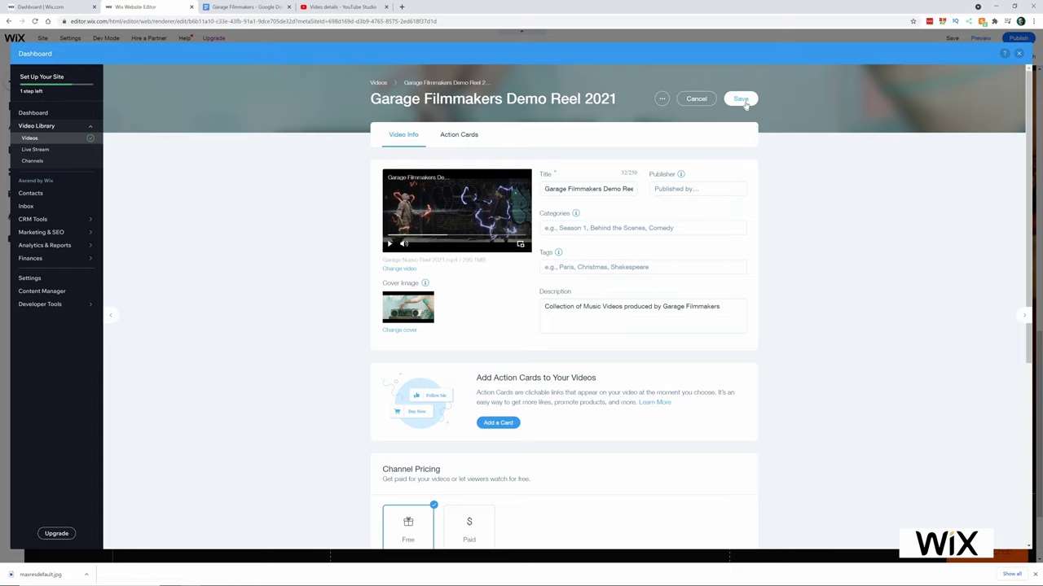
left_click(743, 101)
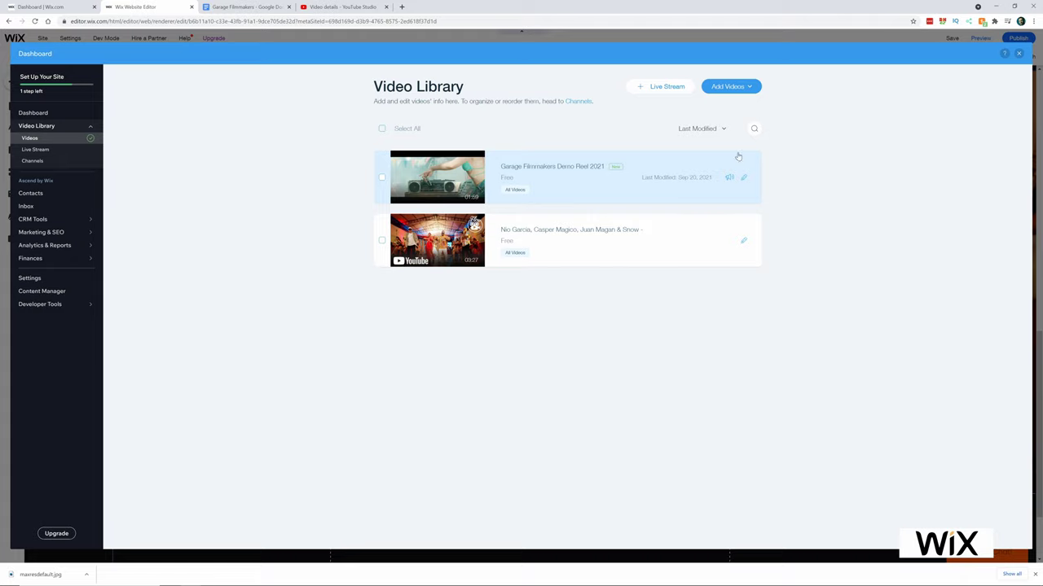
left_click(1018, 55)
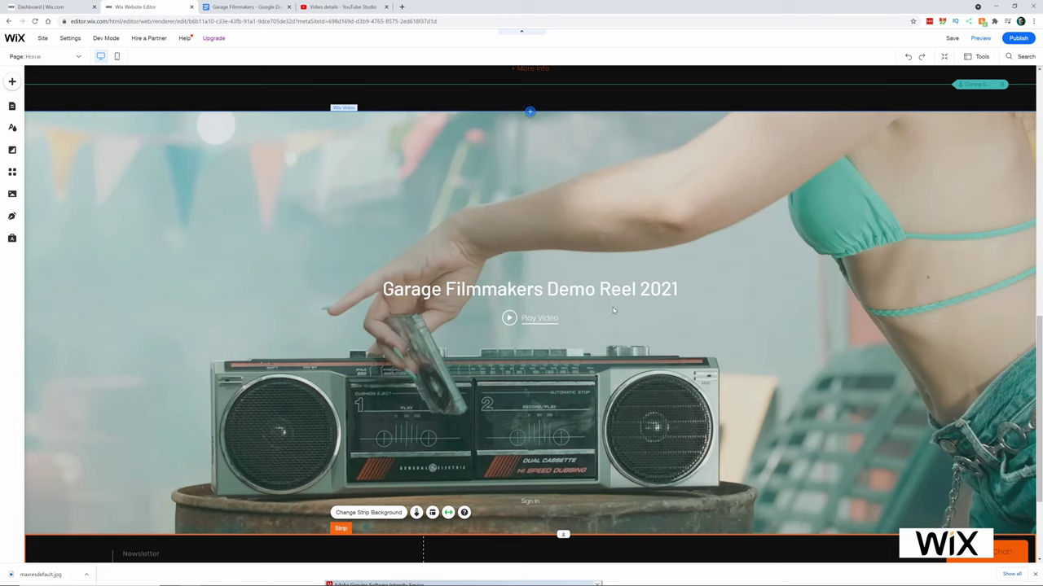
- Review the Home page from the Latest Project strip down to the demo reel section
scroll(605, 317, "up", 5)
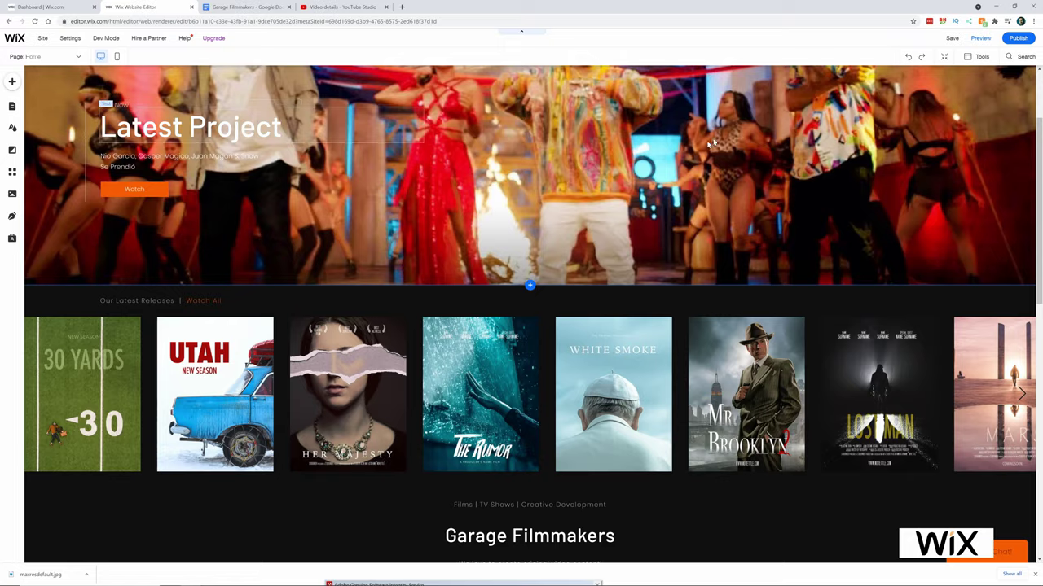
scroll(602, 333, "down", 3)
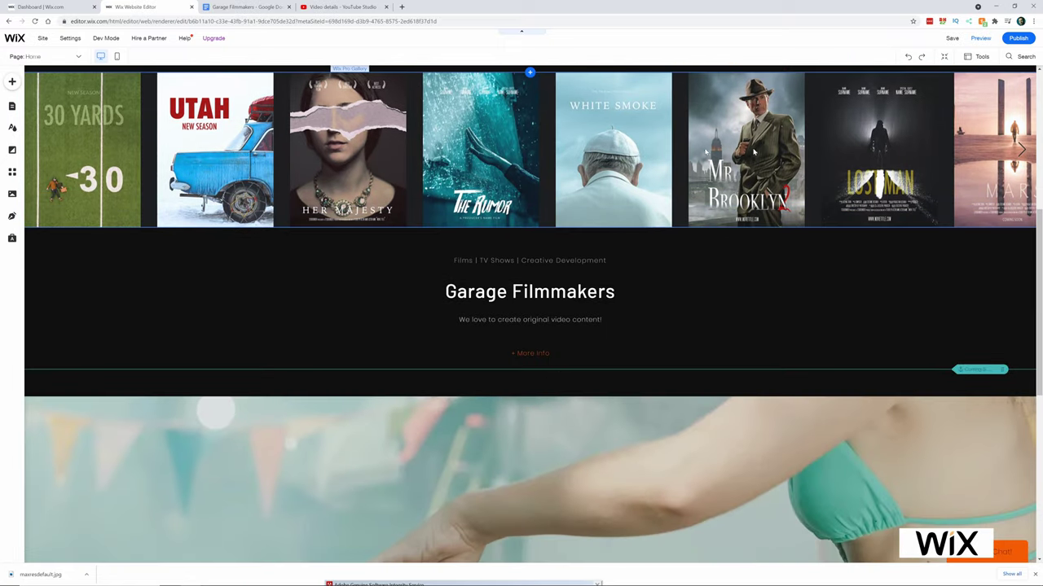
scroll(654, 364, "down", 3)
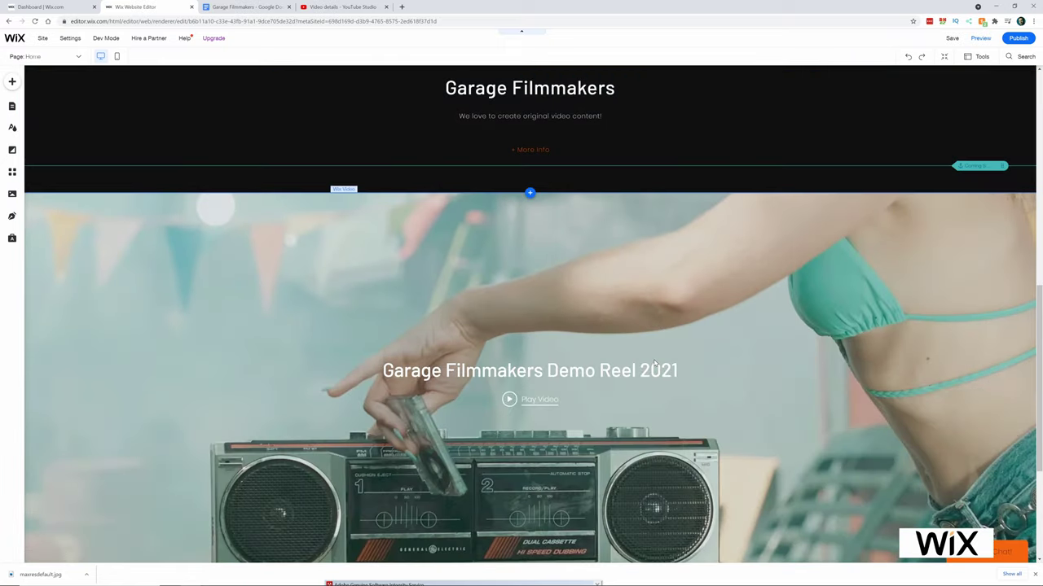
scroll(654, 364, "down", 2)
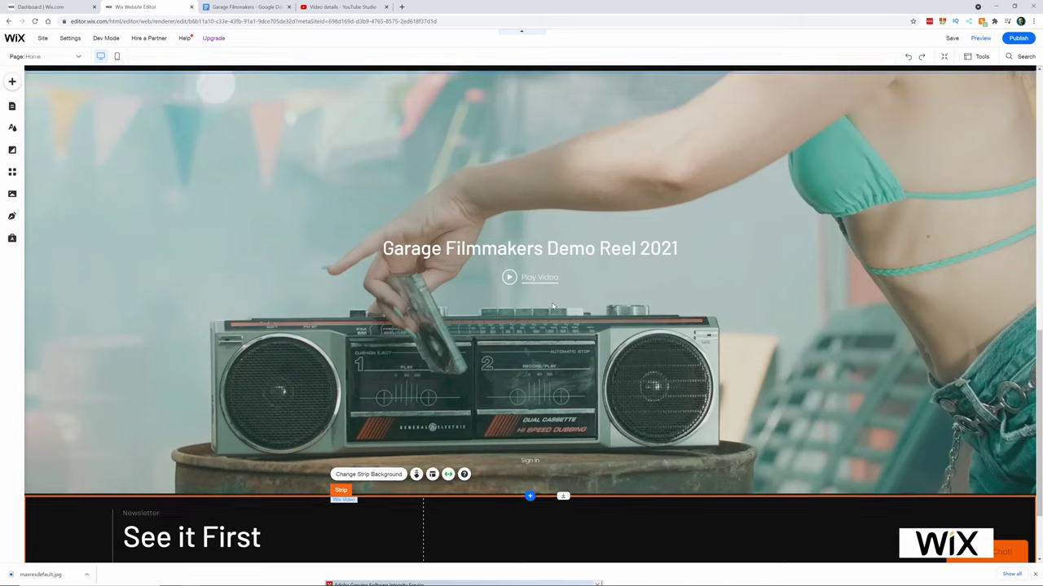
scroll(552, 306, "up", 10)
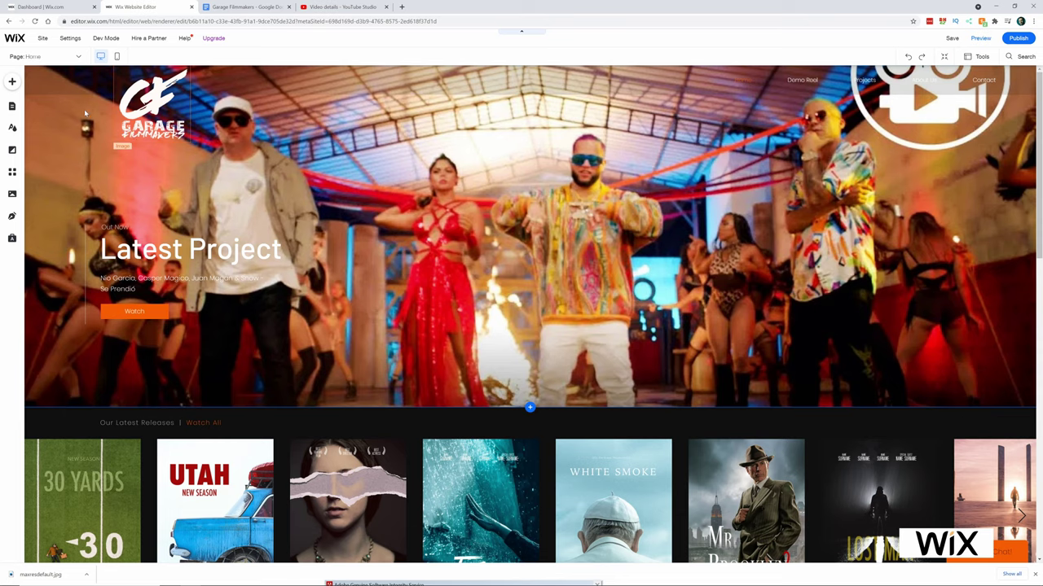
- Look over the Projects page, and examine the introduction and team section on the About Us page
left_click(14, 106)
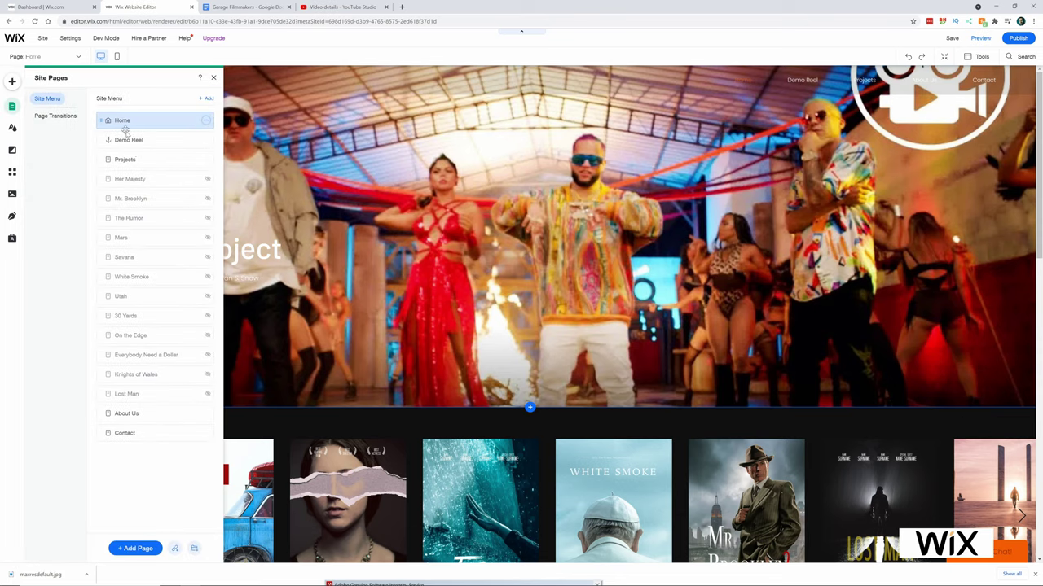
left_click(124, 159)
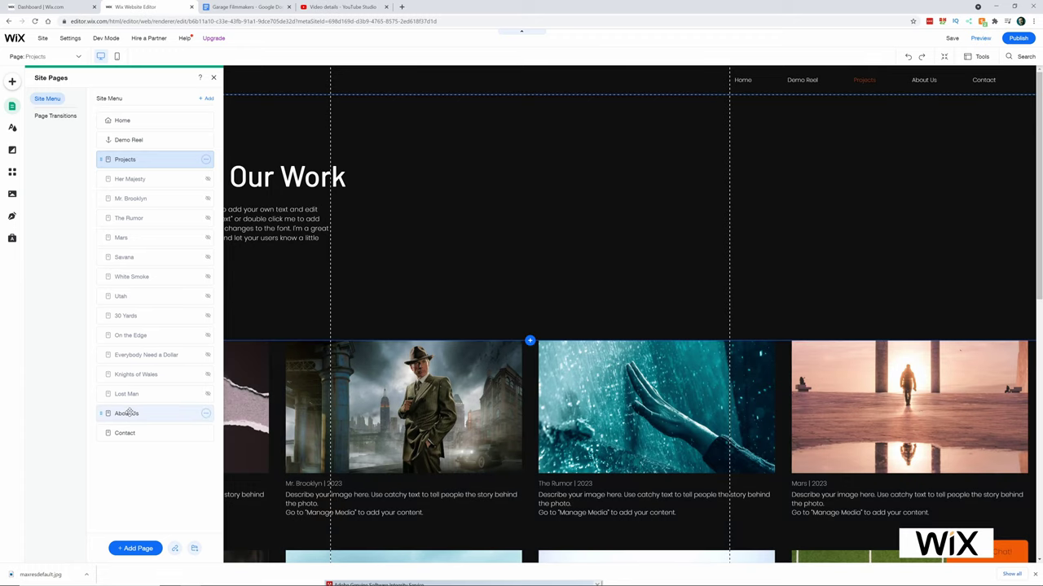
left_click(128, 413)
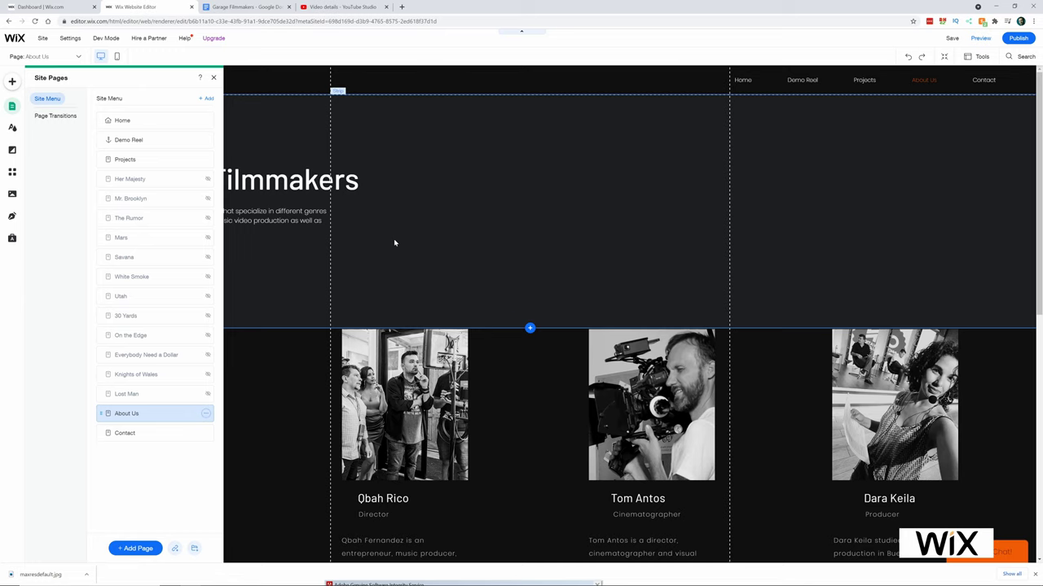
scroll(503, 393, "down", 1)
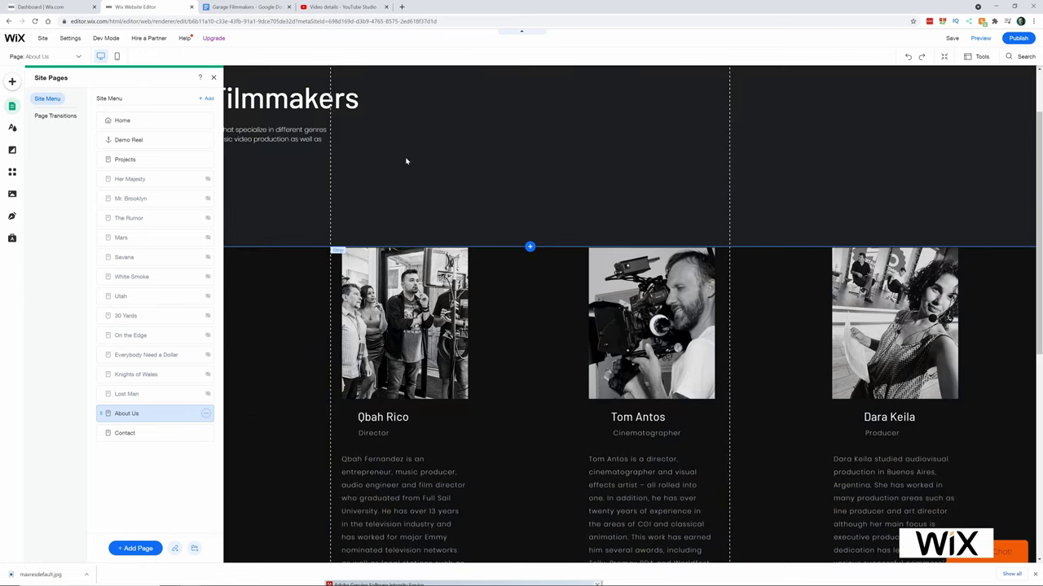
left_click(407, 158)
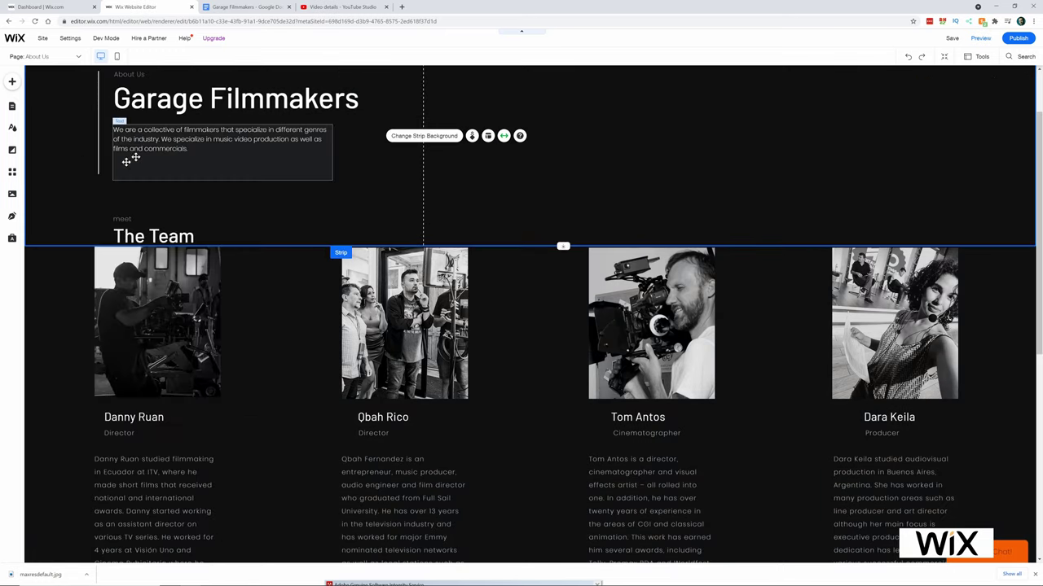
scroll(358, 417, "down", 4)
scroll(355, 416, "up", 3)
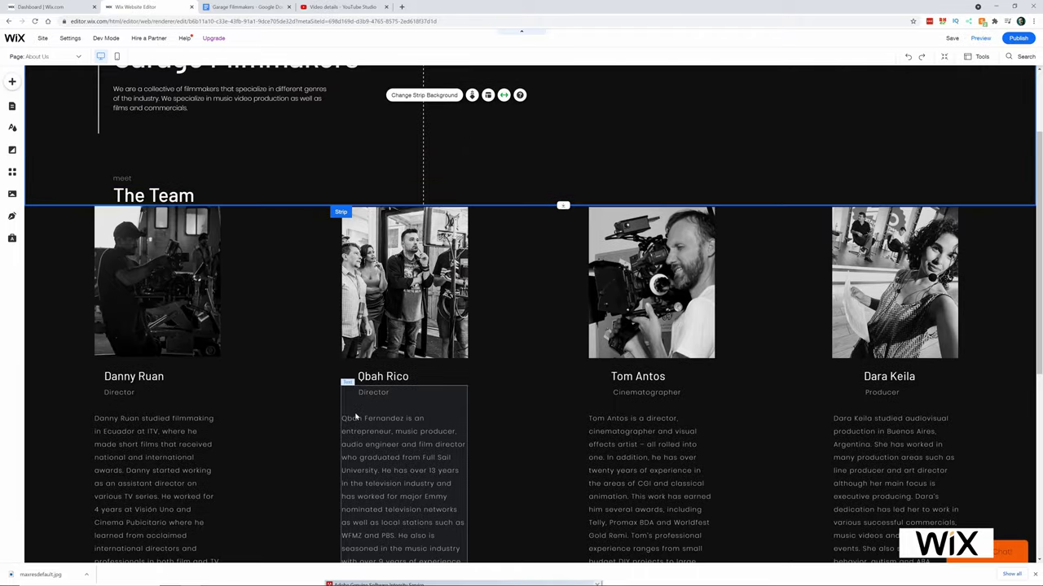
scroll(355, 416, "up", 3)
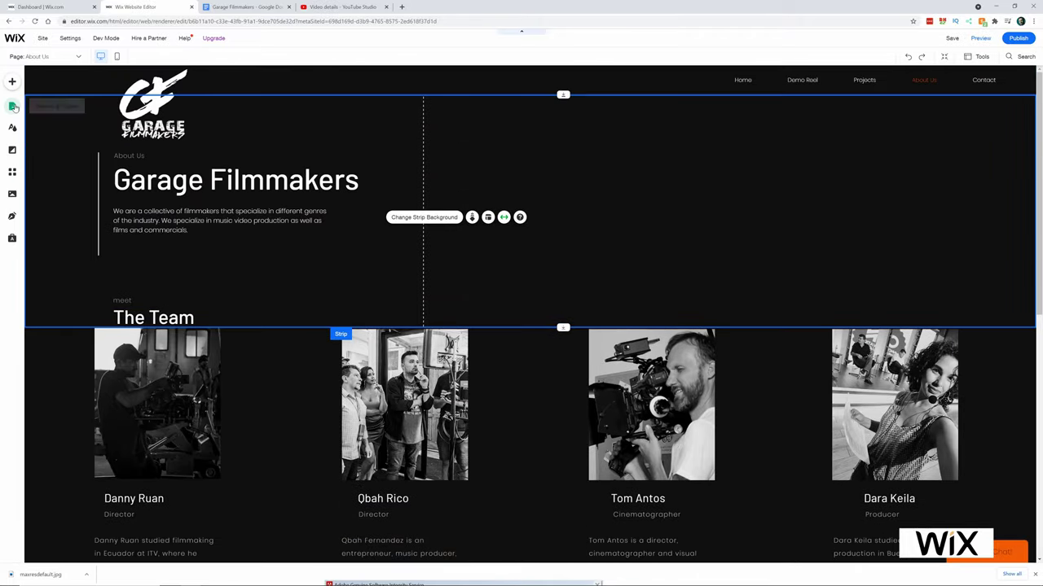
- Open the Contact page and view its full layout, including the placeholder paragraph and office details
left_click(13, 106)
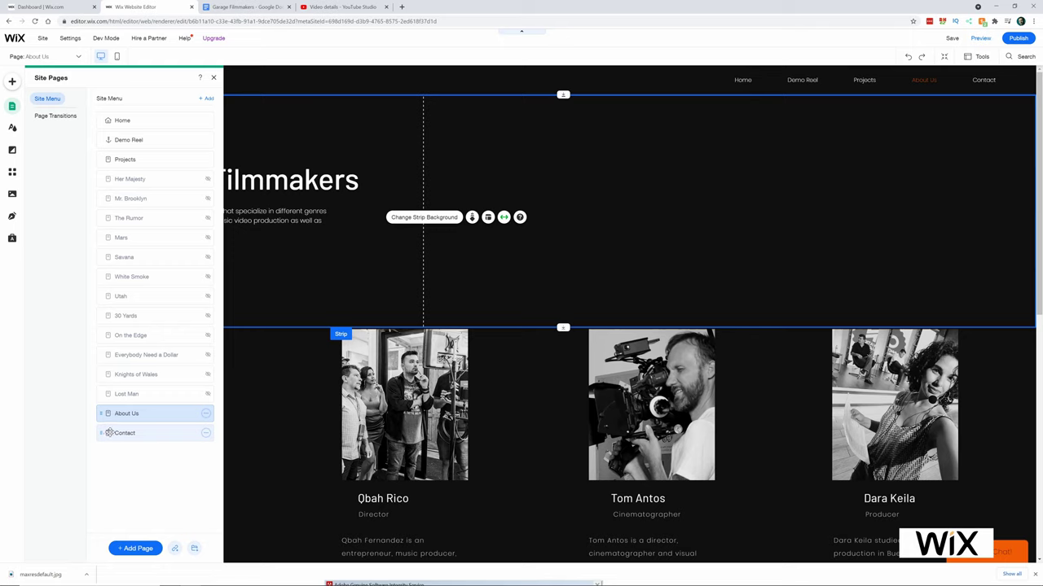
left_click(124, 433)
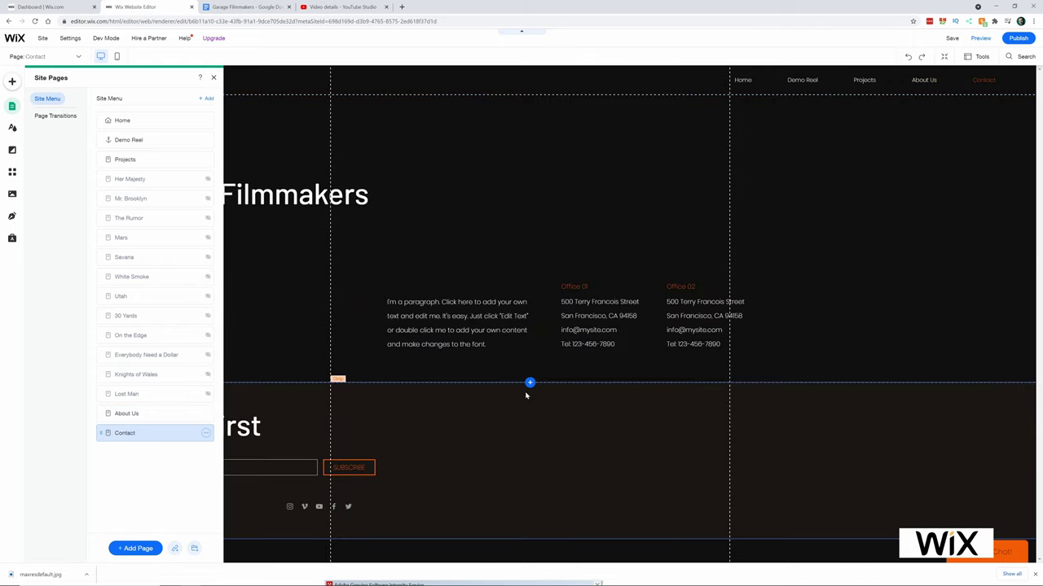
left_click(599, 419)
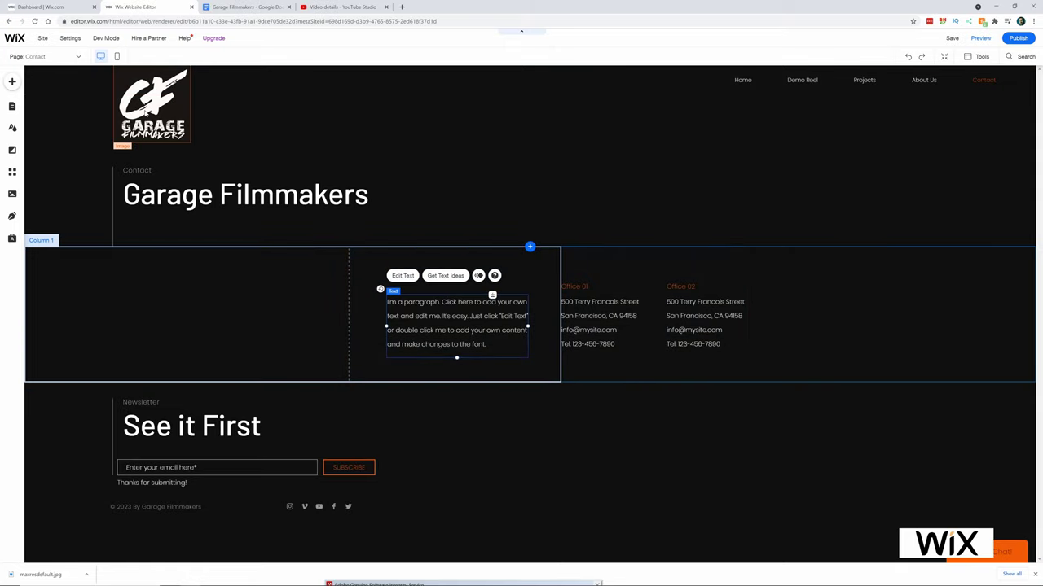
- Shift the header logo slightly to the left, return to the Home page, and publish the site
left_click_drag(147, 104, 140, 127)
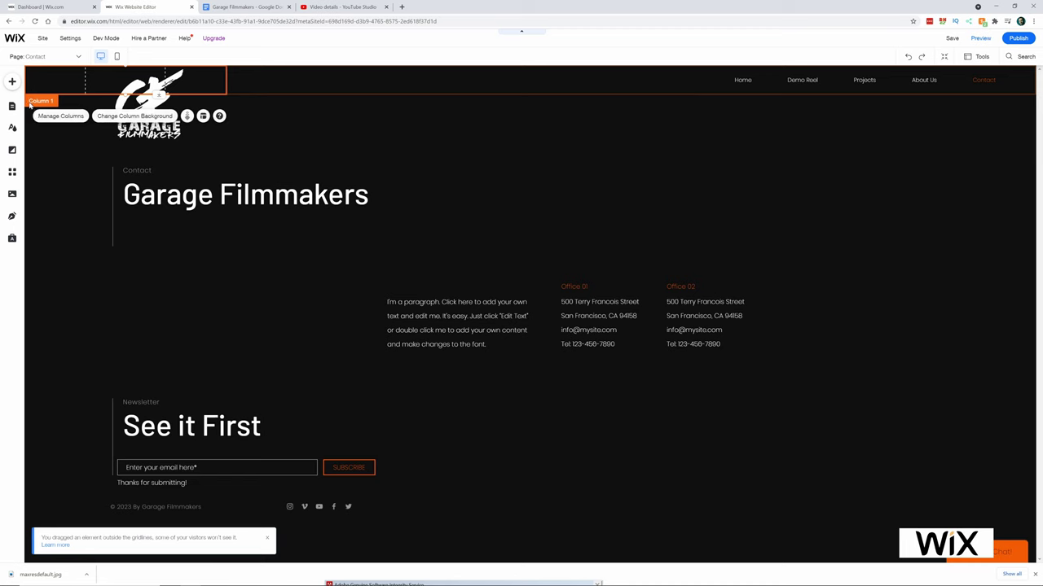
left_click(12, 105)
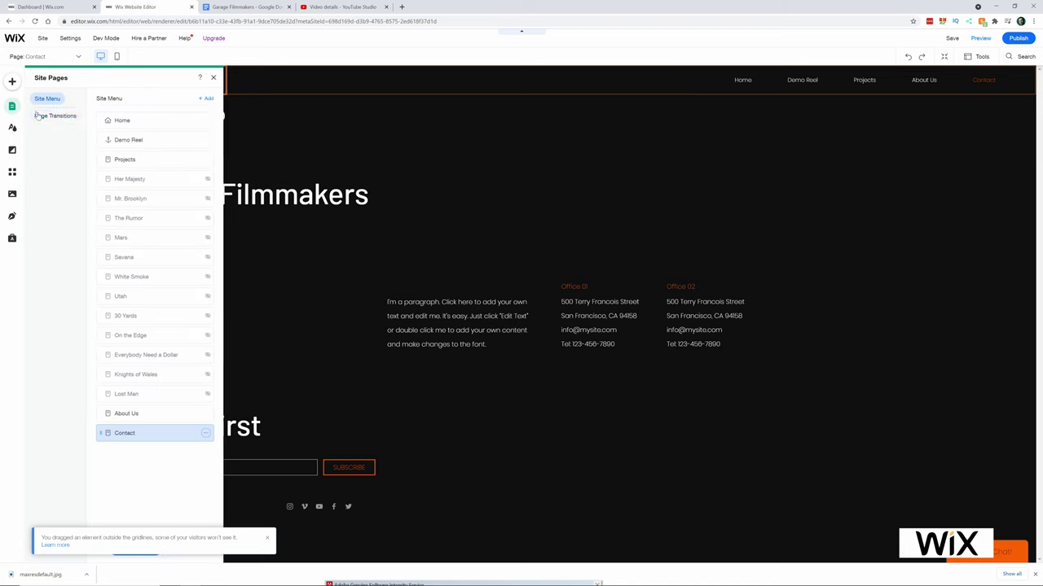
left_click(130, 120)
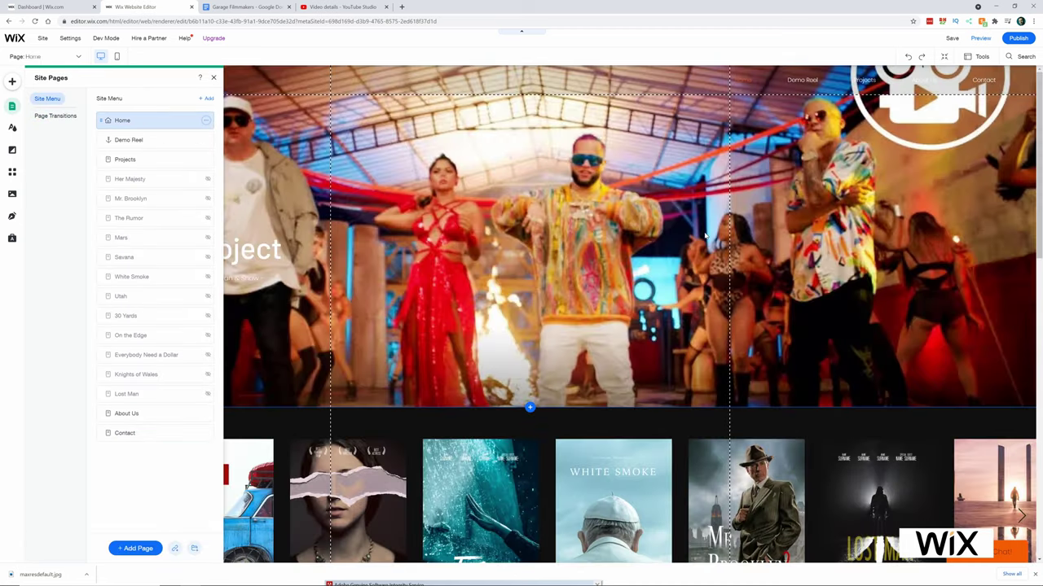
left_click(704, 234)
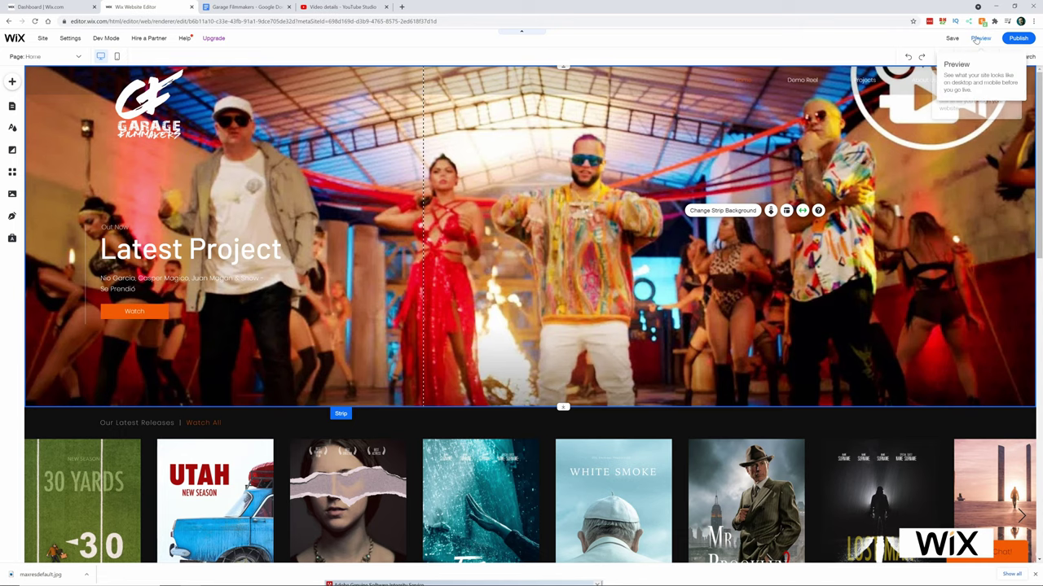
left_click(1016, 41)
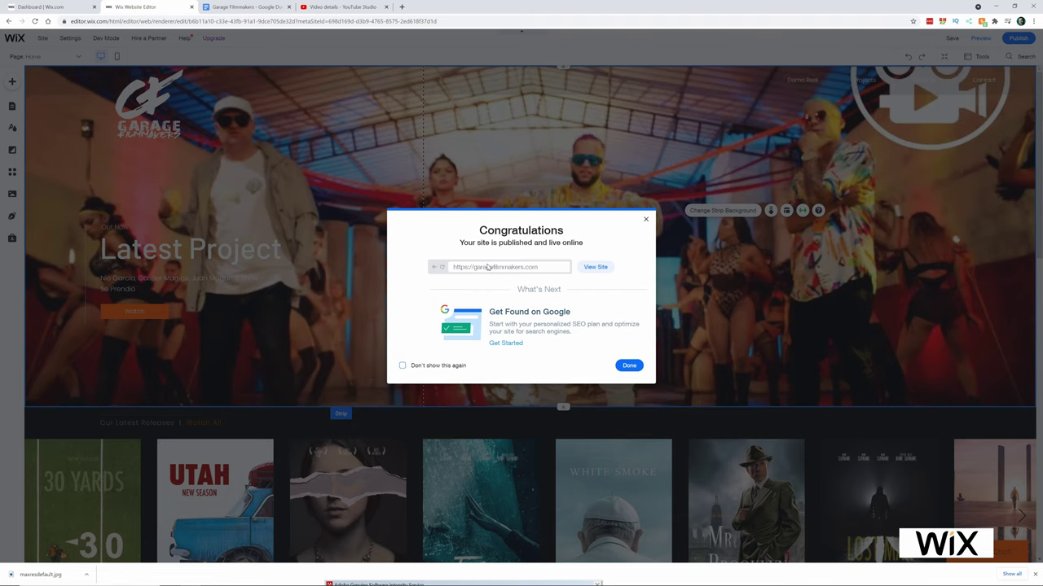
- Open garagefilmmakers.com in a new browser tab and review the live home page down to the demo reel section
left_click(402, 6)
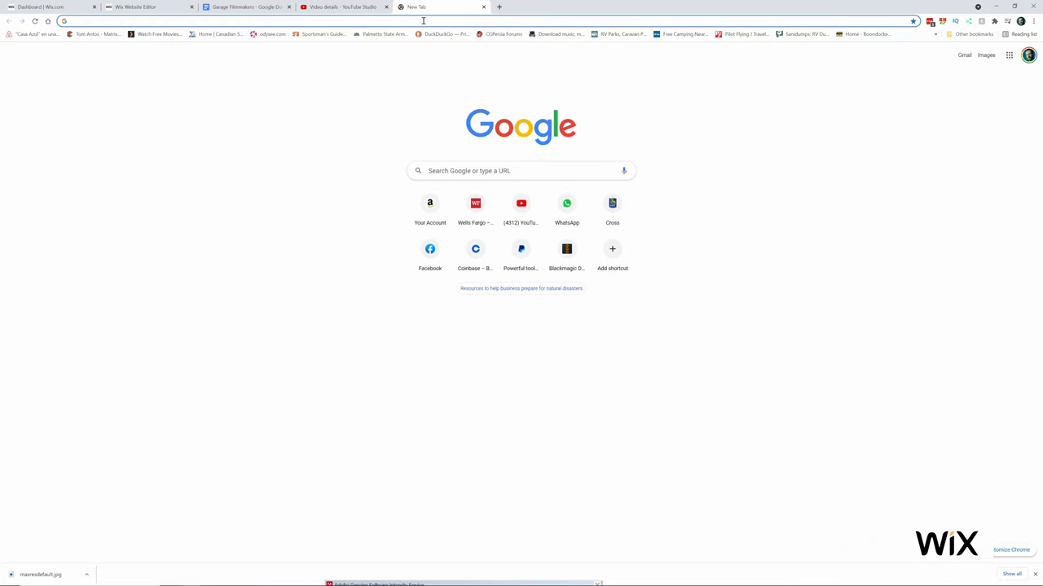
type("gar")
key("Return")
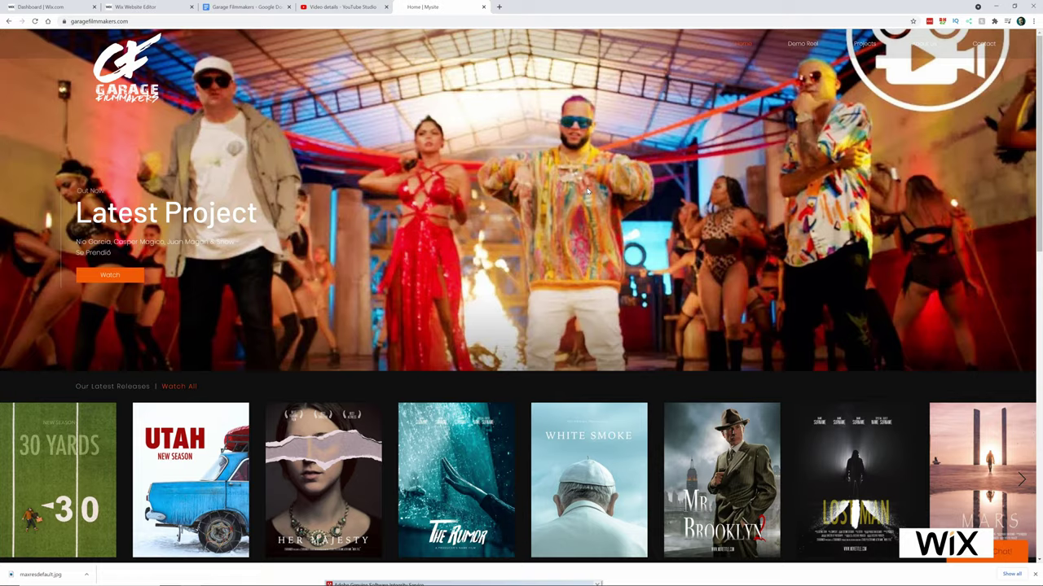
scroll(588, 191, "down", 1)
scroll(587, 192, "down", 8)
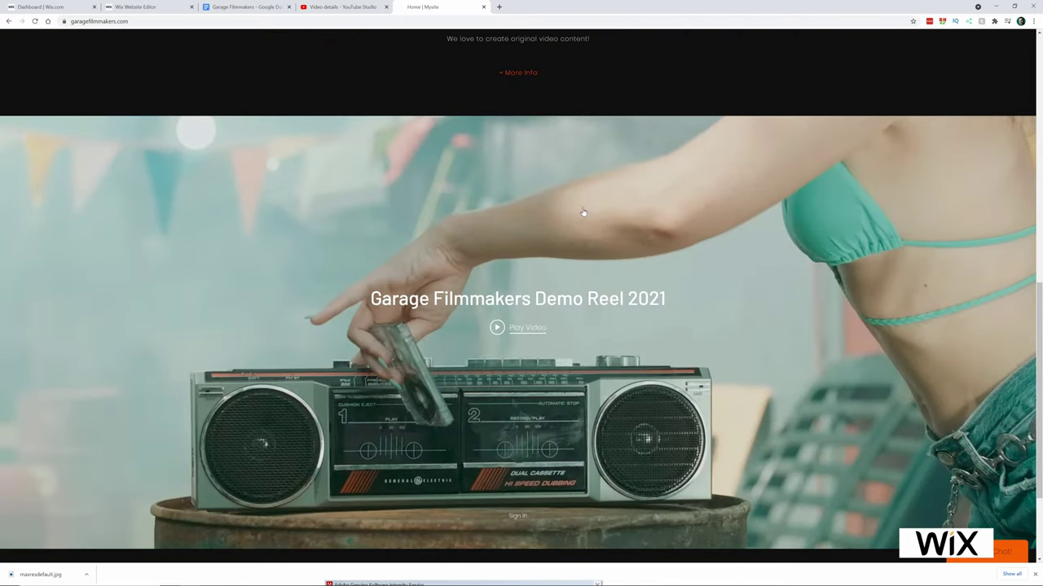
scroll(582, 223, "up", 10)
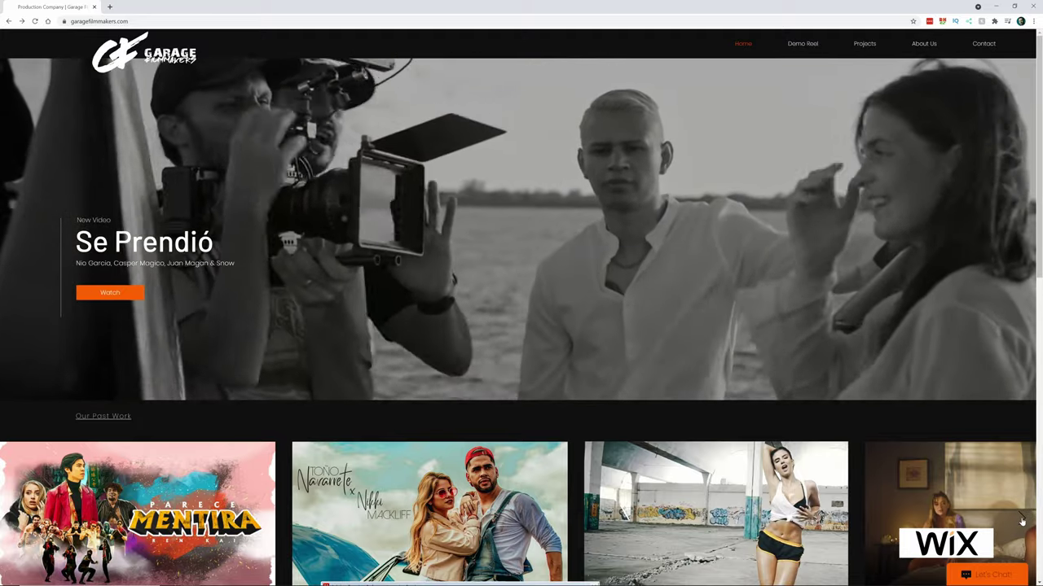
- Browse through the Our Past Work gallery on the finished site's home page
left_click(1021, 519)
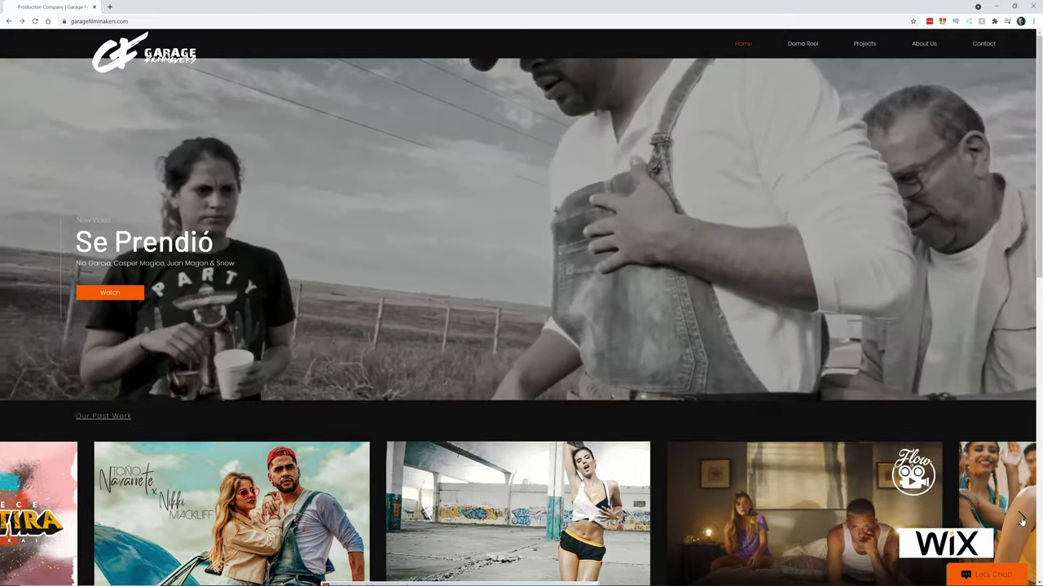
left_click(1021, 519)
left_click(1021, 520)
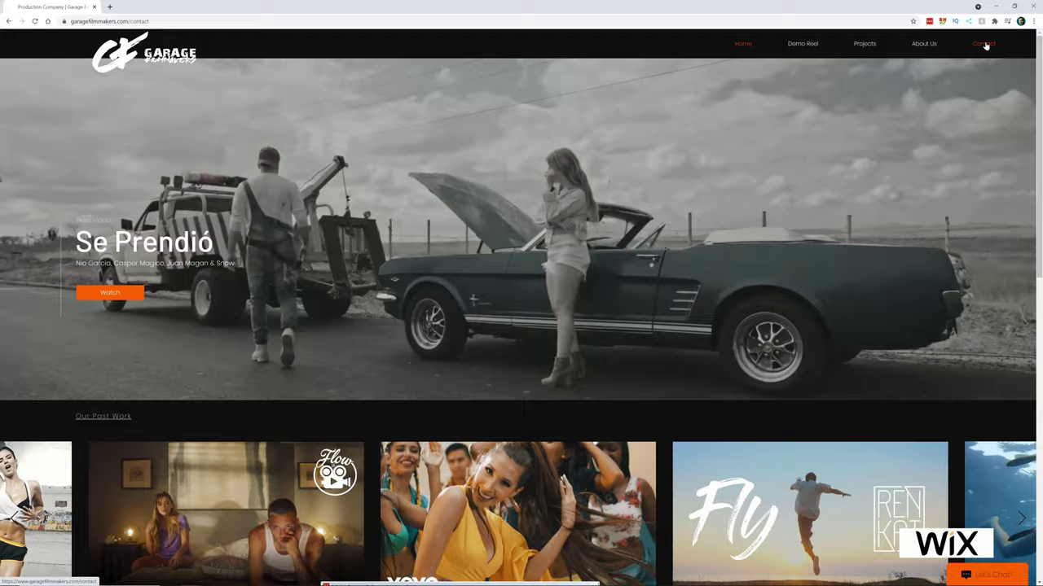
- View the finished site's Contact page, and look through the video grid on its Projects page
left_click(984, 45)
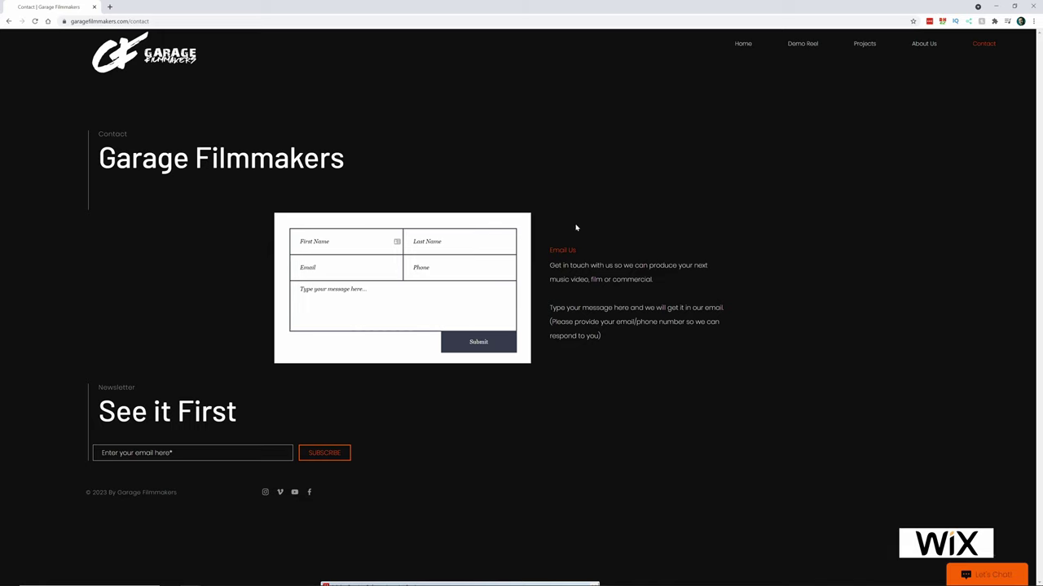
left_click(865, 45)
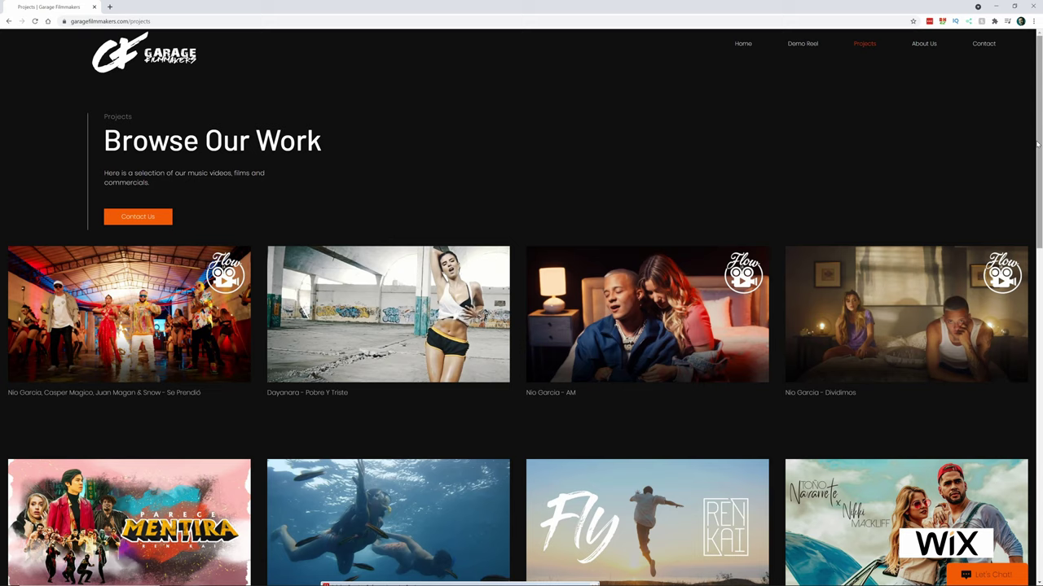
left_click_drag(1039, 152, 1039, 352)
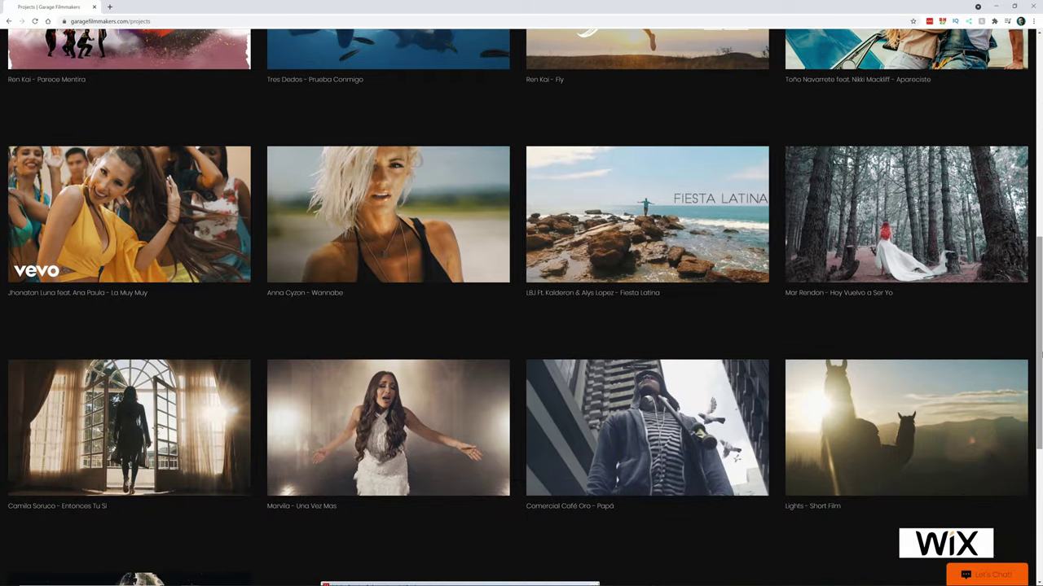